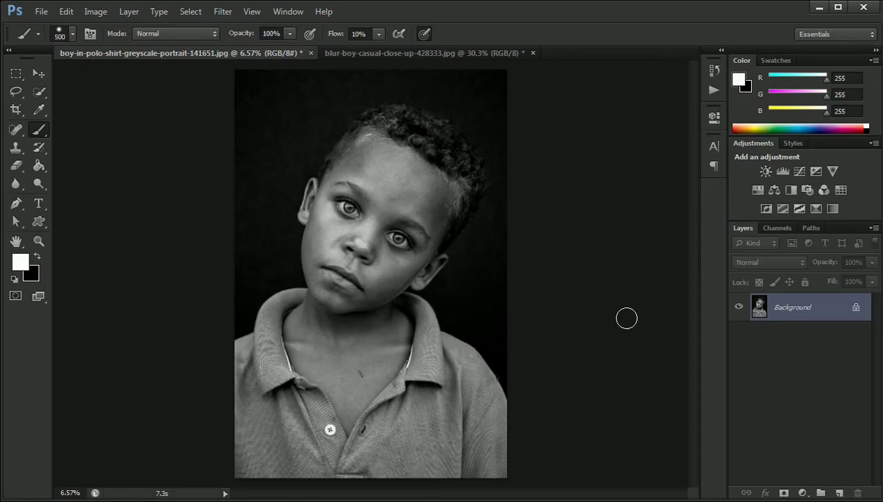
Duplicate the greyscale portrait's Background layer to a new Layer 1.
key("ctrl+j")
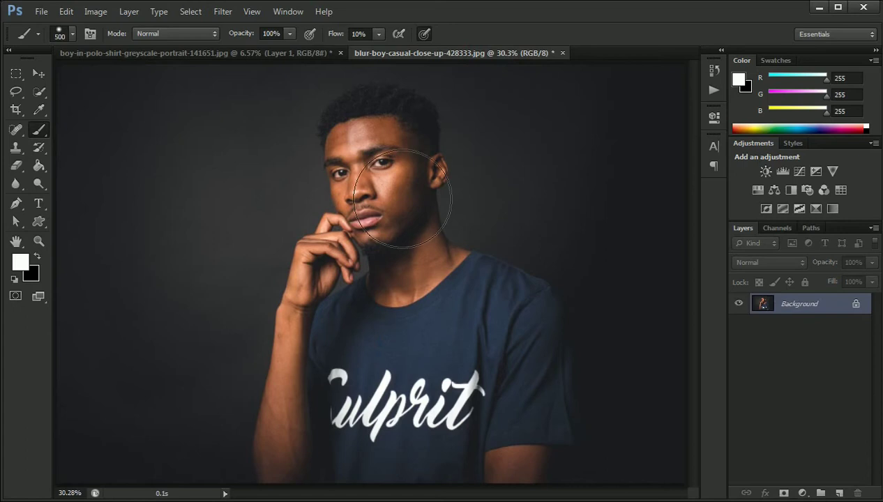
View the reference photo at 100% and add a Gradient Map layer with an inverted black mask.
key("z")
left_click(357, 34)
mouse_move(419, 148)
left_mouse_down()
mouse_move(402, 403)
mouse_move(408, 423)
left_mouse_up()
left_click(801, 493)
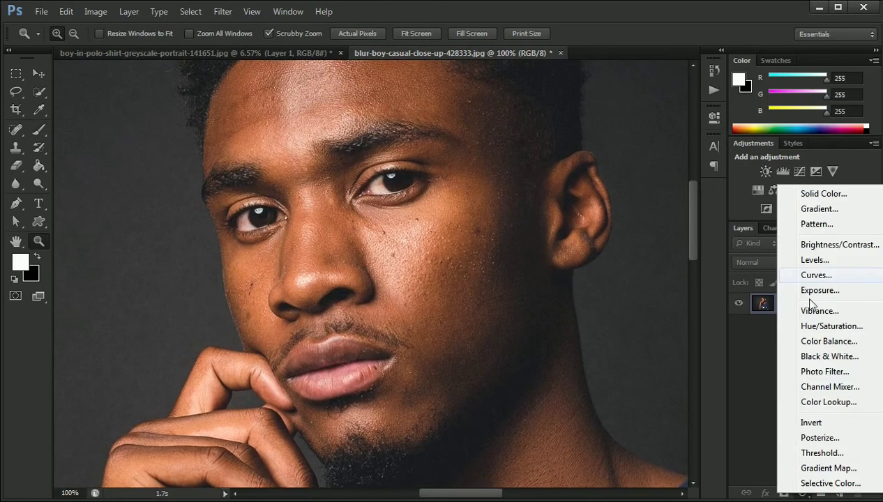
left_click(802, 468)
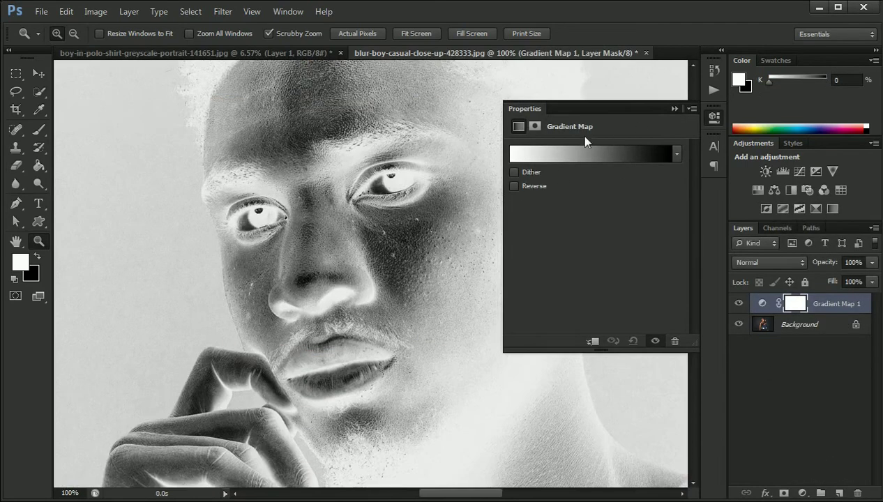
left_click(674, 110)
key("ctrl+i")
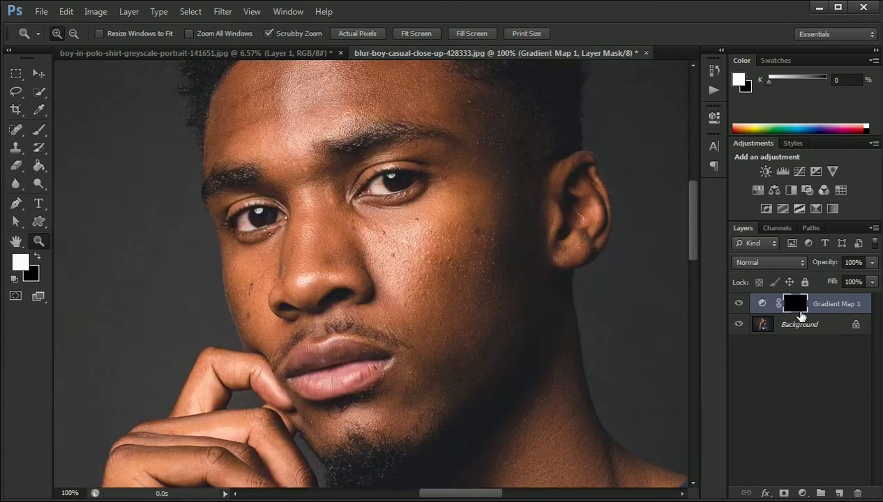
Open the Gradient Map's gradient editor and add a new colour stop near the light end.
double_click(773, 308)
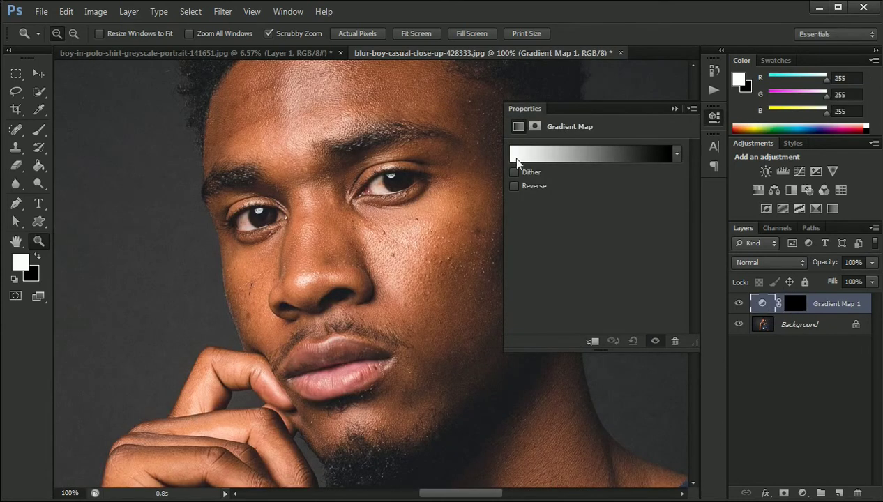
left_click(542, 156)
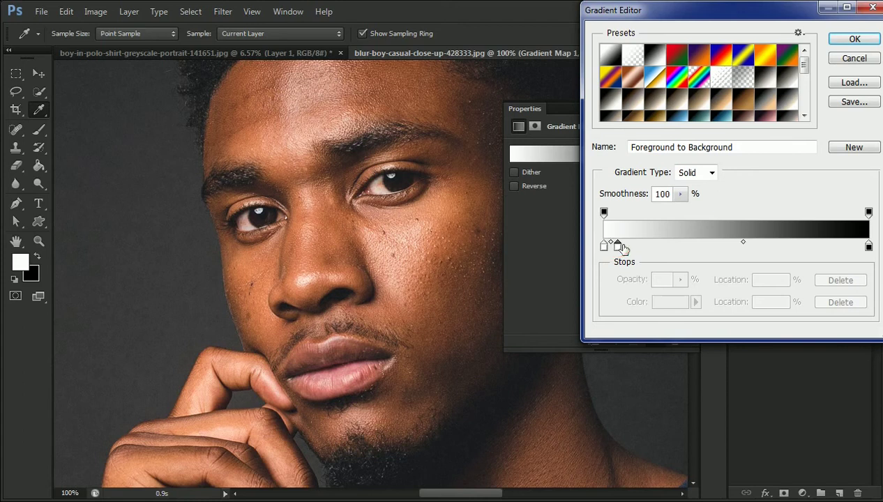
left_click(620, 245)
double_click(618, 246)
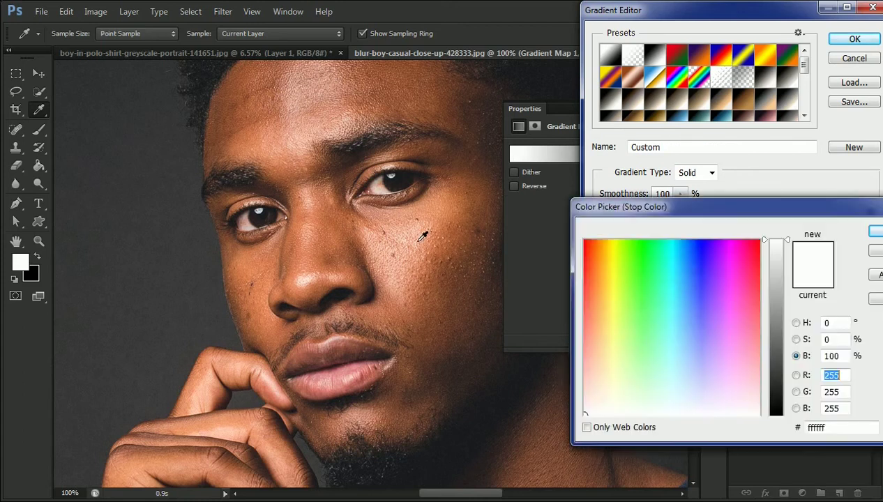
Set the eyedropper to 5 by 5 Average and All Layers, and sample a pale nose tone for the stop.
left_click(307, 289)
left_click(309, 289)
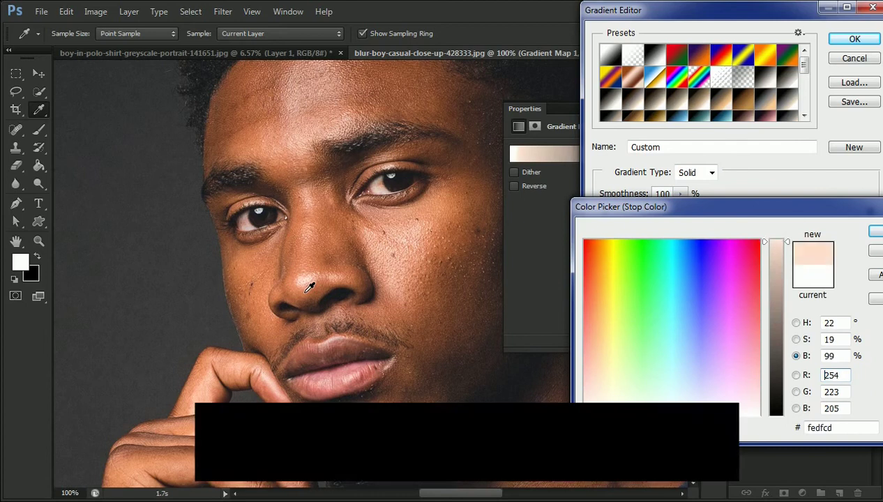
left_click(311, 289)
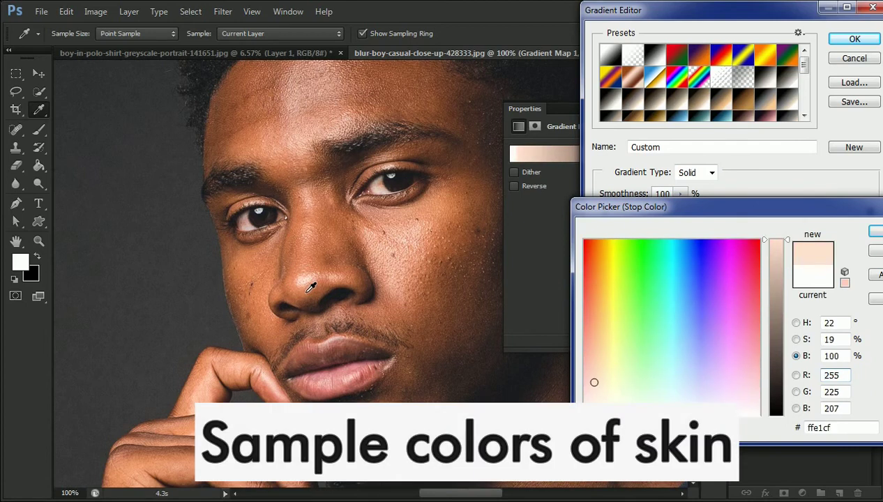
left_click(156, 38)
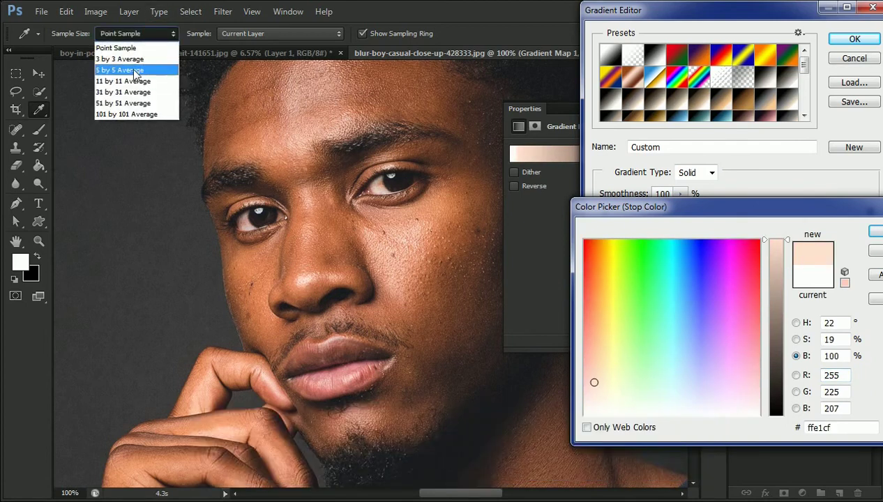
left_click(122, 62)
left_click(243, 35)
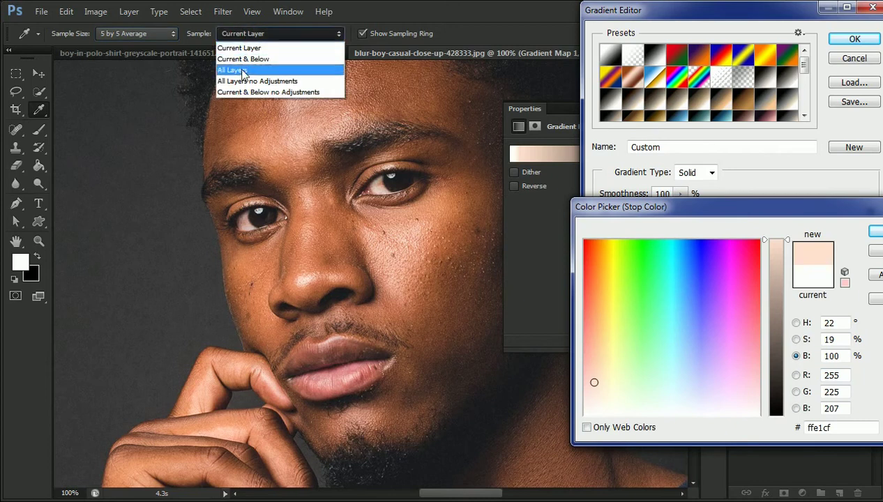
left_click(244, 72)
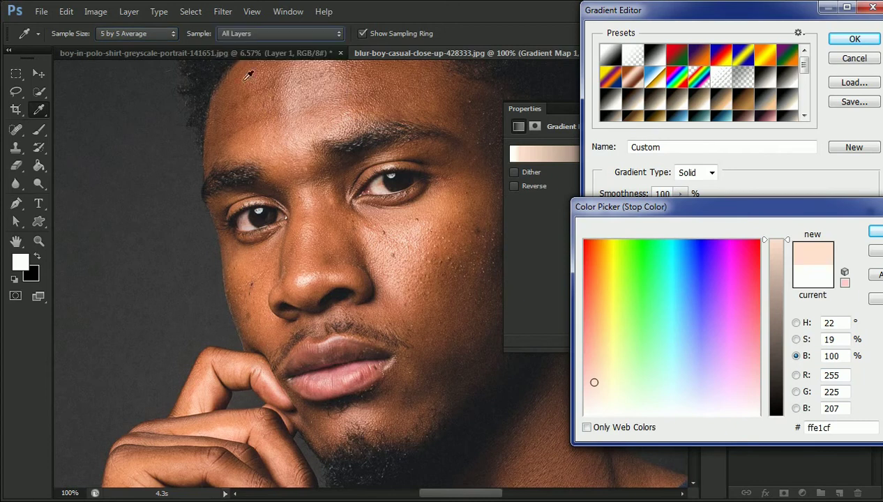
left_click(311, 289)
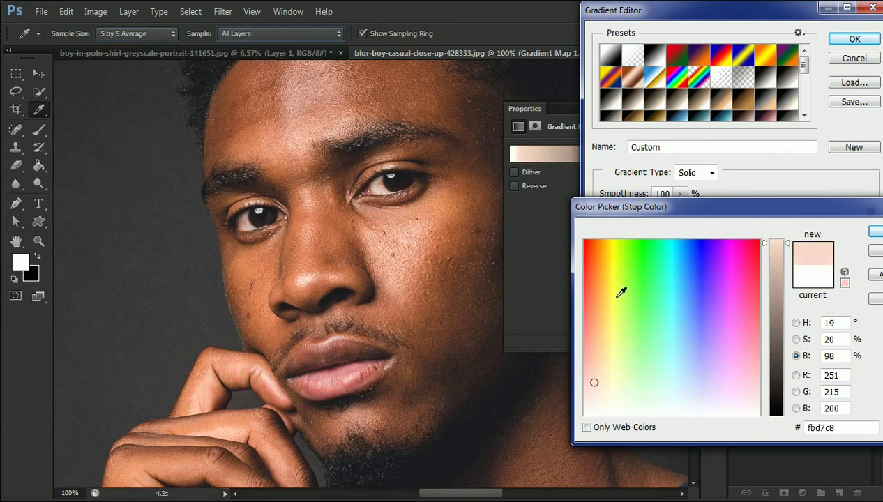
left_click(872, 232)
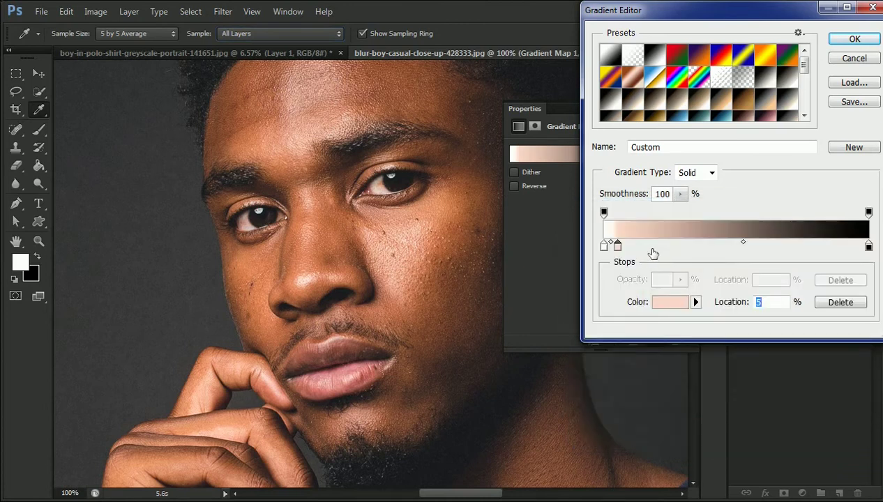
Add a second gradient stop with a peach skin tone sampled from the cheek.
left_click(657, 250)
double_click(657, 249)
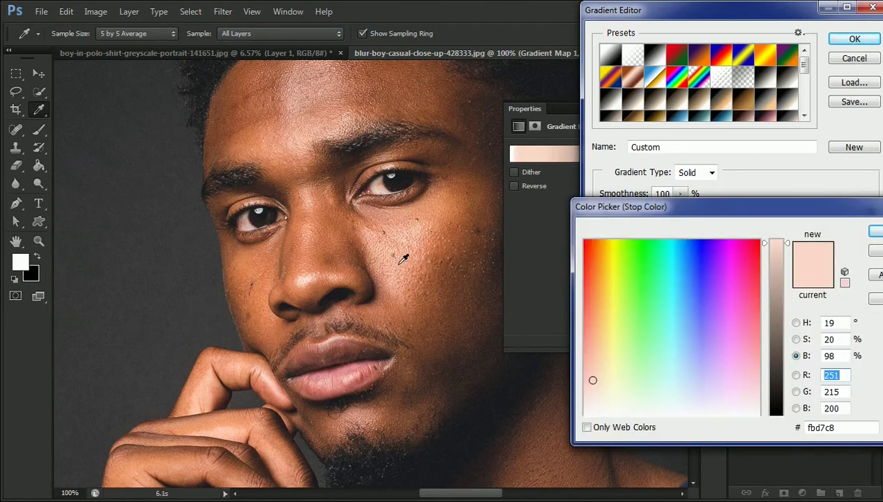
left_click(419, 238)
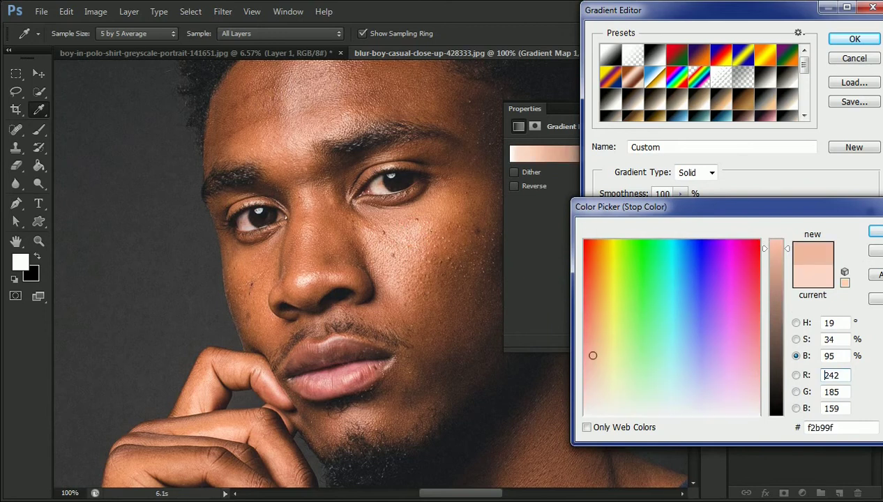
left_click(468, 234)
left_click(875, 233)
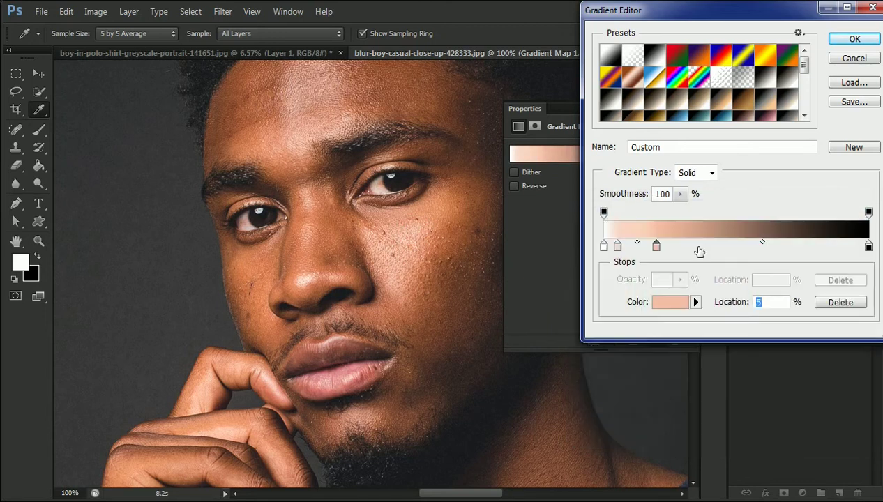
Add a mid skin-tone stop further along, sampled from the face.
left_click(693, 246)
double_click(693, 246)
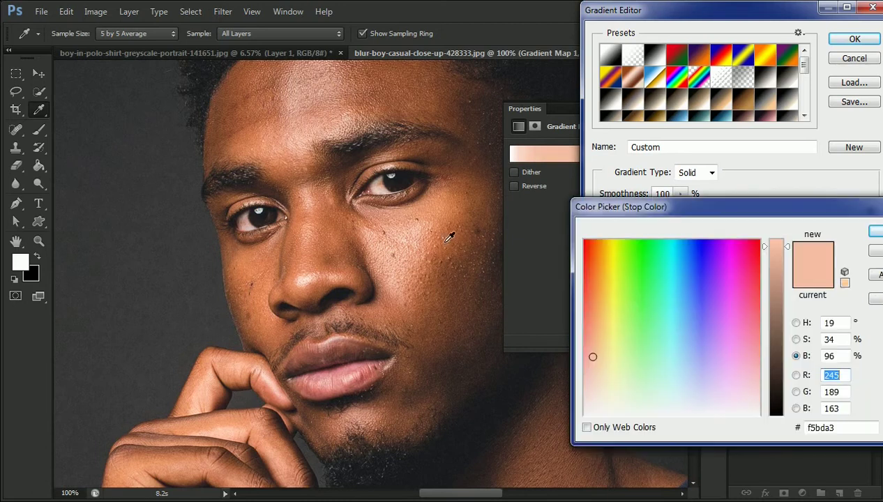
left_click(461, 218)
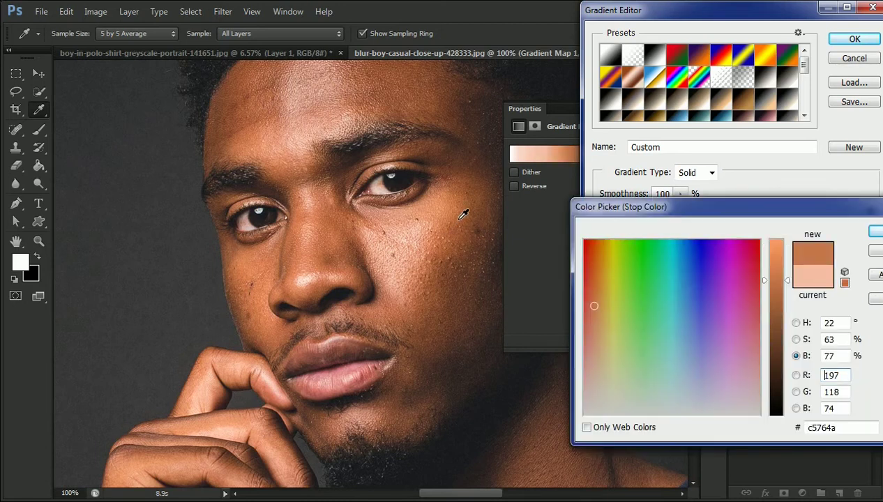
left_click(454, 214)
left_click(453, 204)
left_click(455, 207)
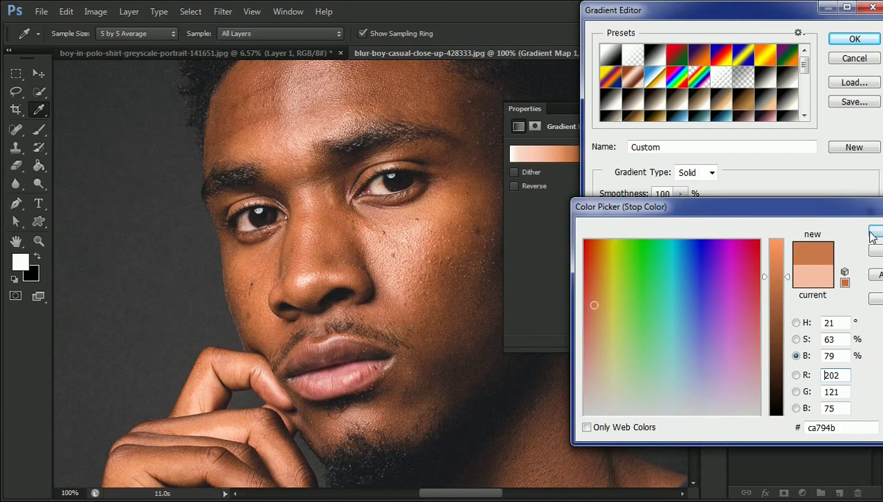
left_click(872, 233)
Add deeper brown and dark brown stops toward the dark end, sampled from shadowed skin.
left_click(745, 246)
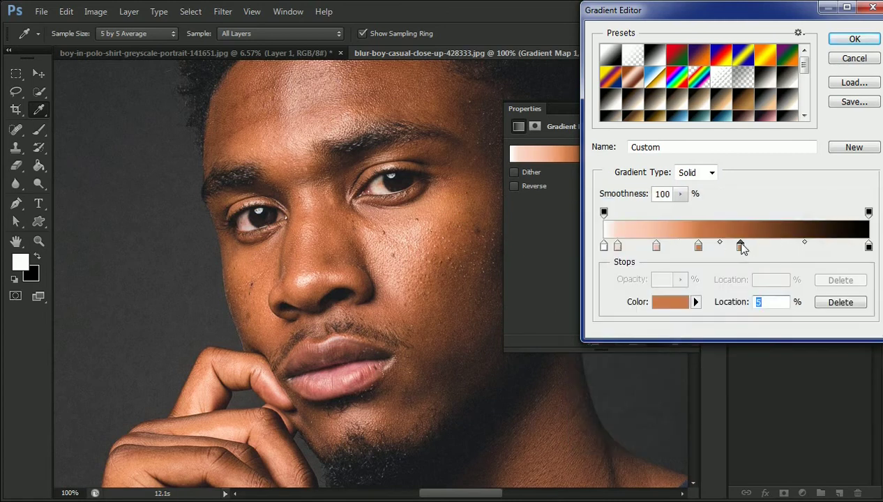
double_click(744, 246)
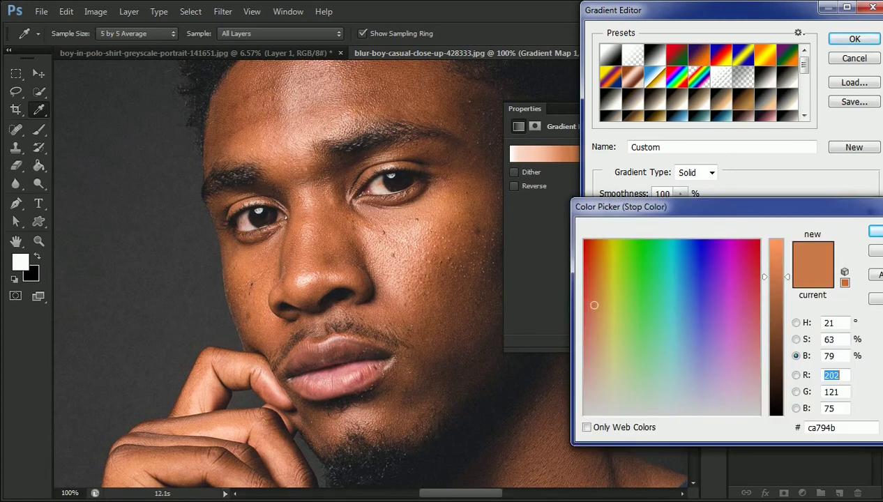
left_click(455, 259)
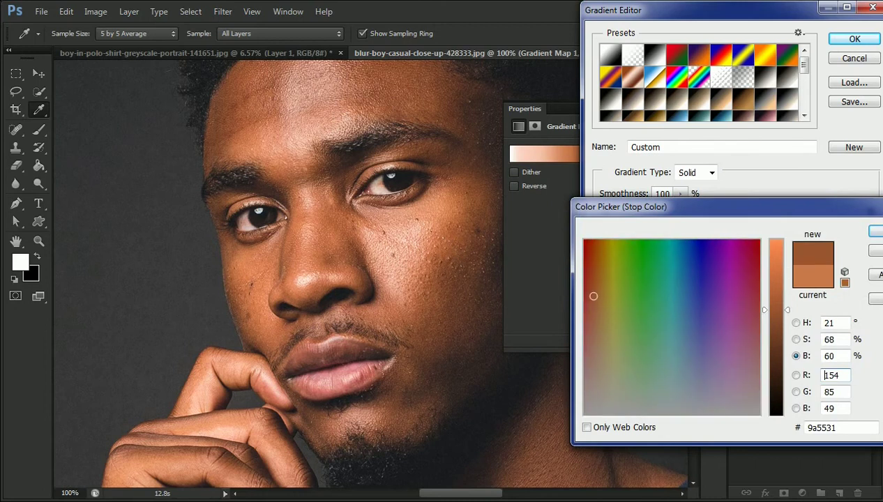
left_click(876, 232)
left_click(788, 247)
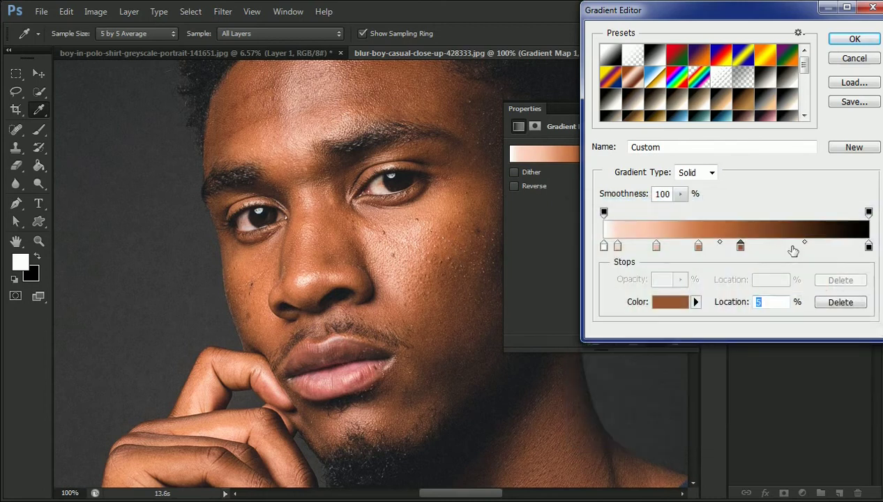
double_click(790, 246)
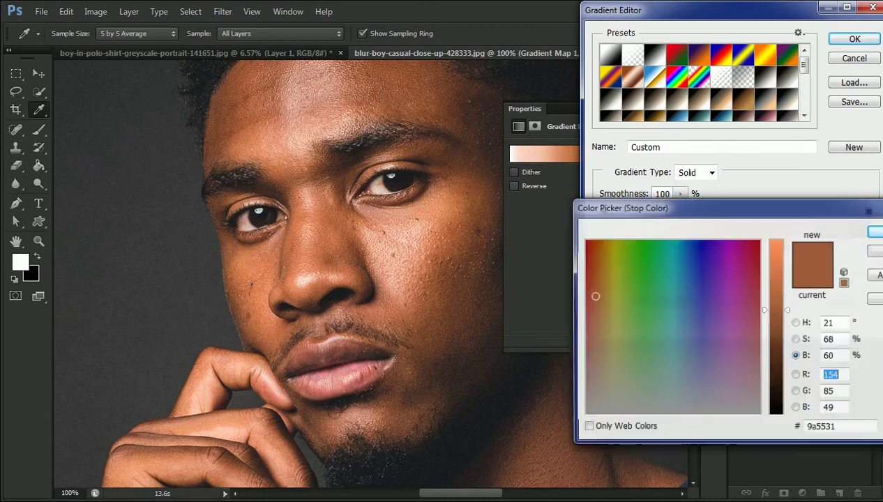
left_click(474, 273)
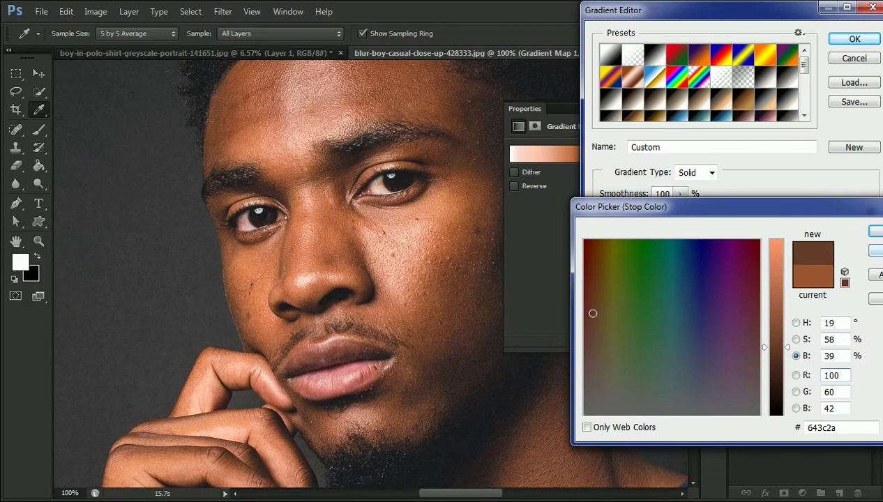
key("Return")
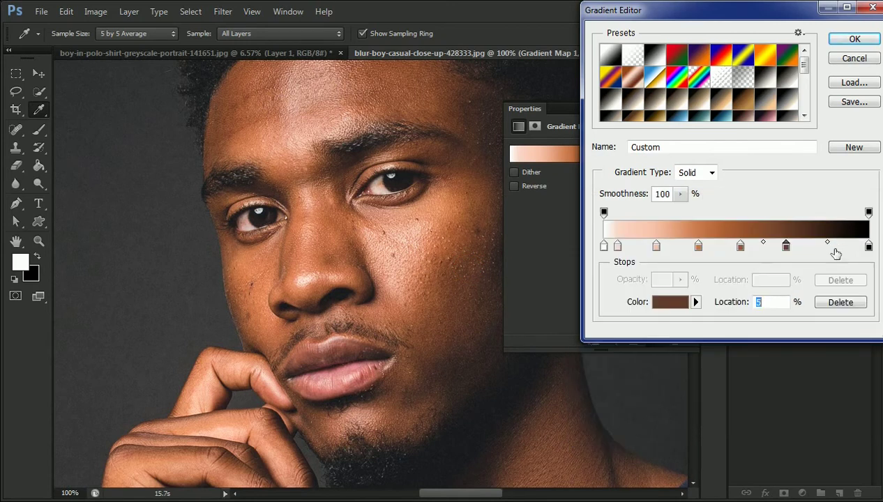
Darken the dark brown stop and give the 100% end stop a near-black tone from the photo.
double_click(786, 246)
left_click(489, 353)
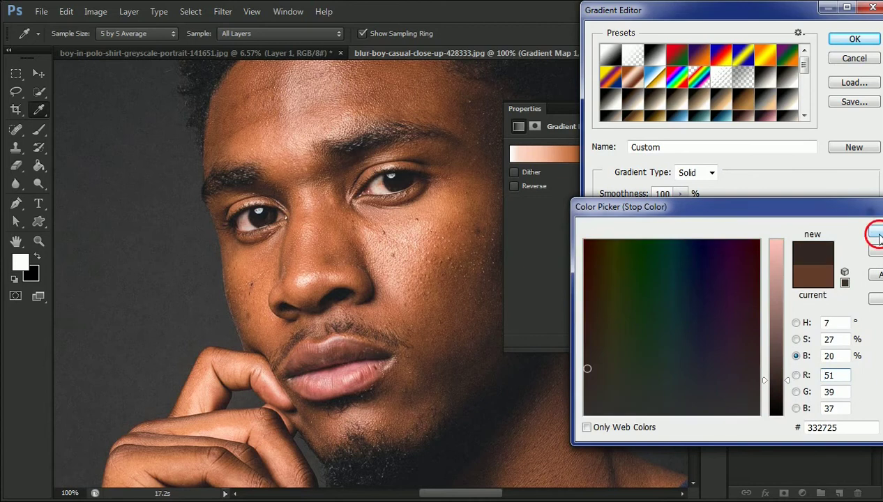
left_click(874, 233)
double_click(868, 246)
left_click(504, 383)
left_click(501, 381)
left_click(875, 232)
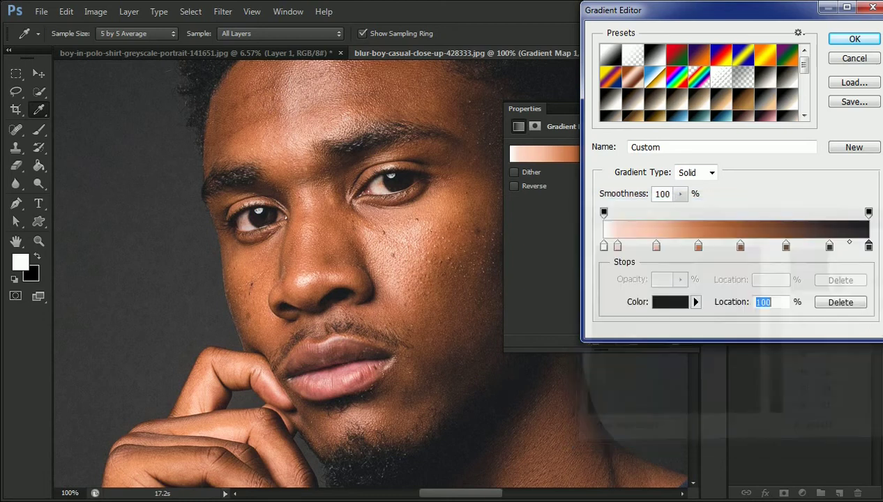
Save the gradient as a new preset named 'skin' and apply it to the map.
left_click(854, 147)
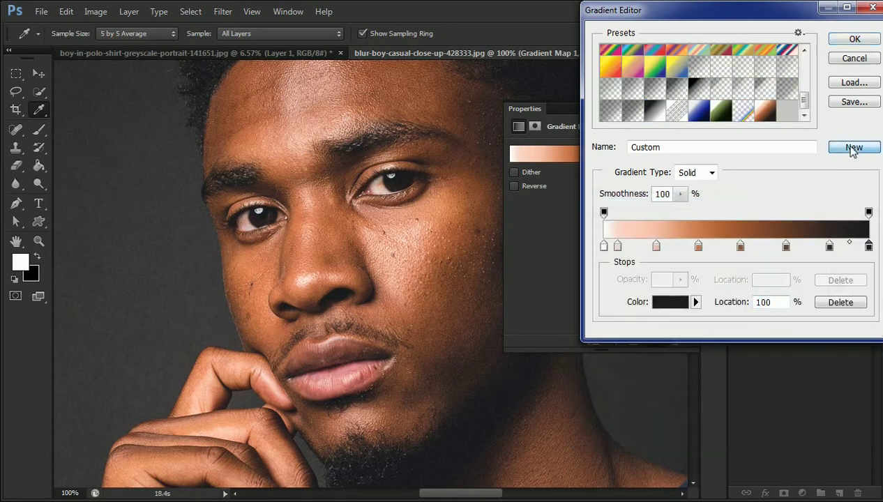
left_click_drag(662, 147, 621, 150)
type("skin")
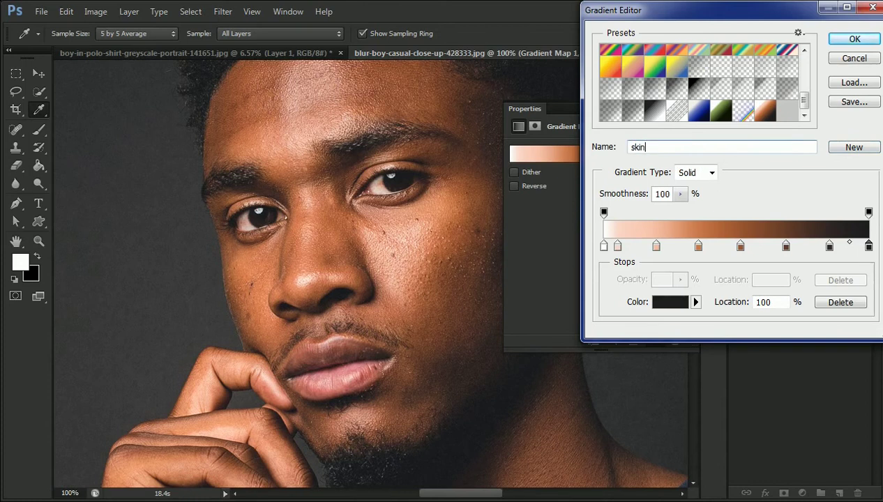
left_click(855, 40)
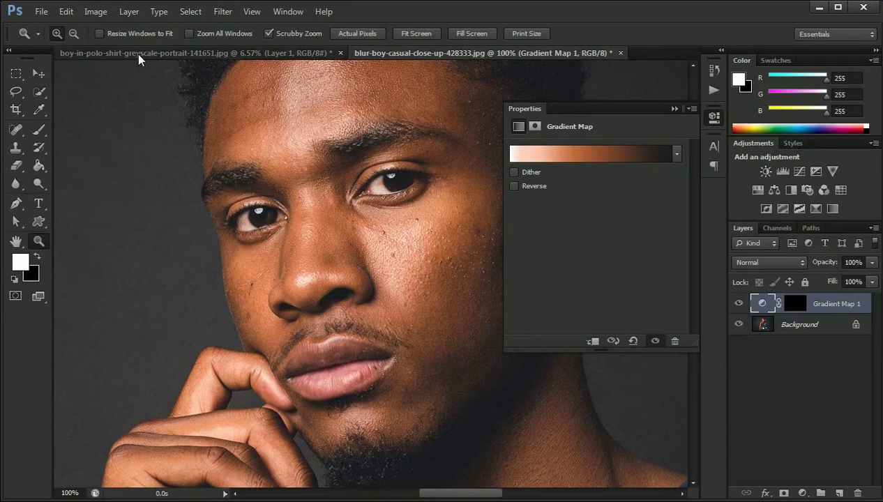
Add a Gradient Map adjustment layer to the greyscale boy portrait.
left_click(674, 109)
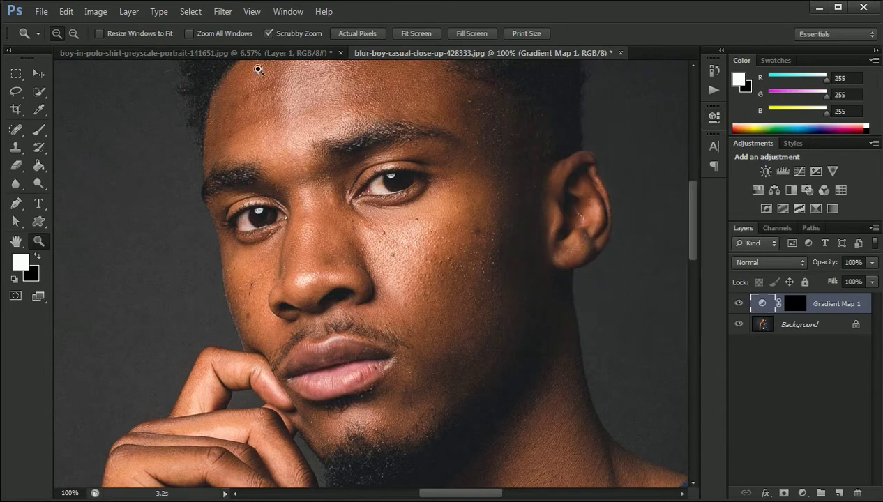
left_click(237, 53)
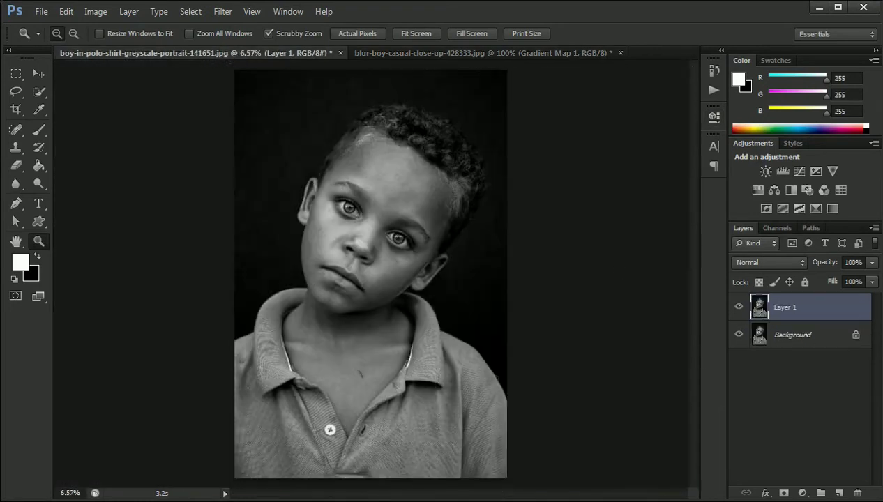
left_click(803, 494)
left_click(806, 469)
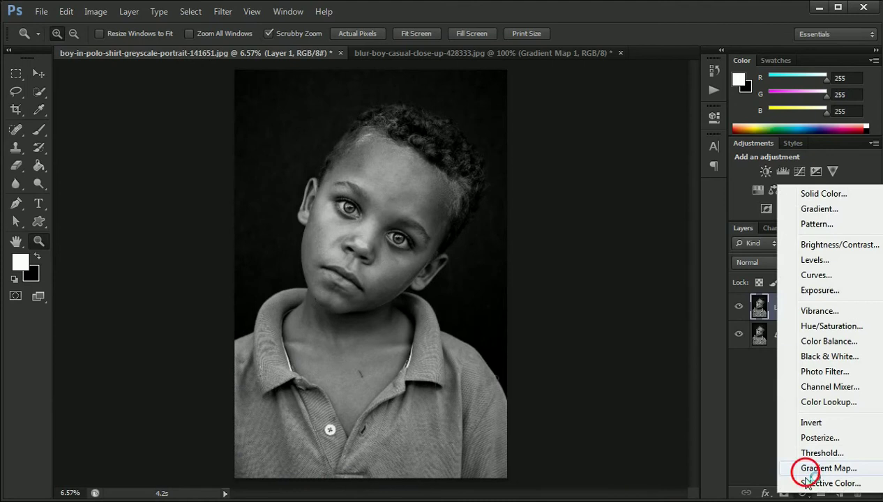
Apply the saved 'skin' gradient preset to the map and turn on Reverse.
left_click(561, 163)
left_click(806, 96)
left_click(806, 97)
left_click(766, 113)
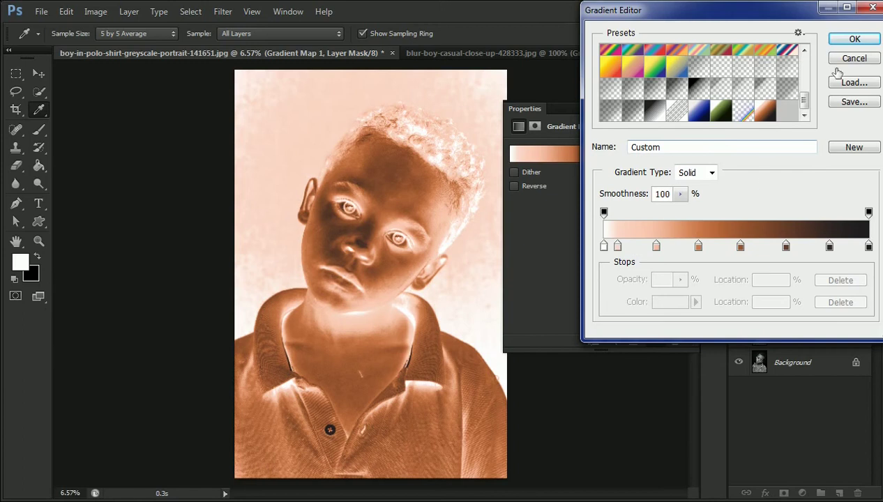
left_click(854, 40)
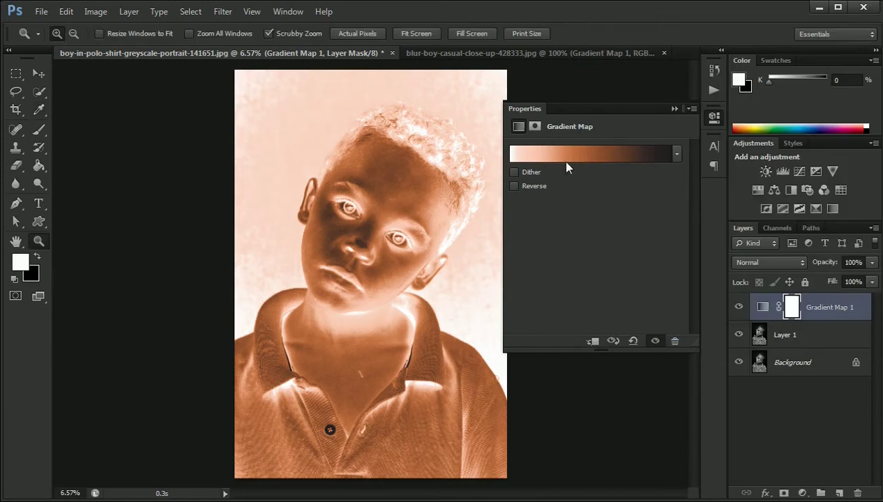
left_click(583, 152)
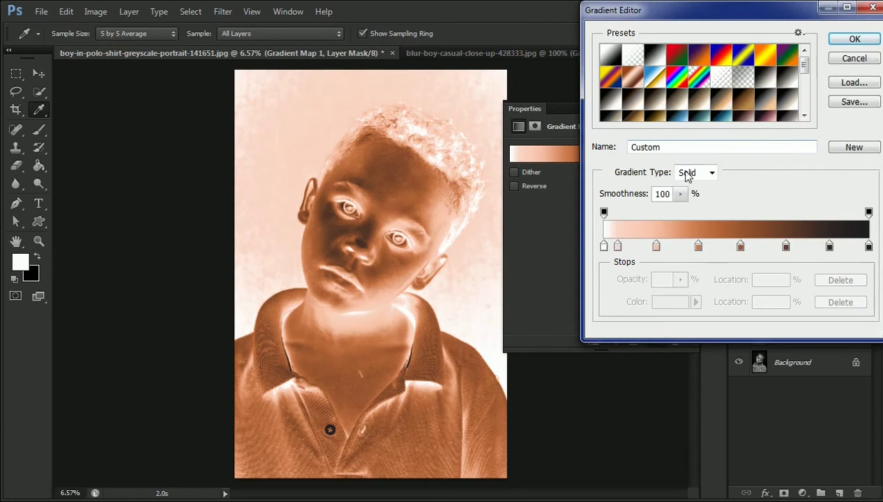
left_click(855, 39)
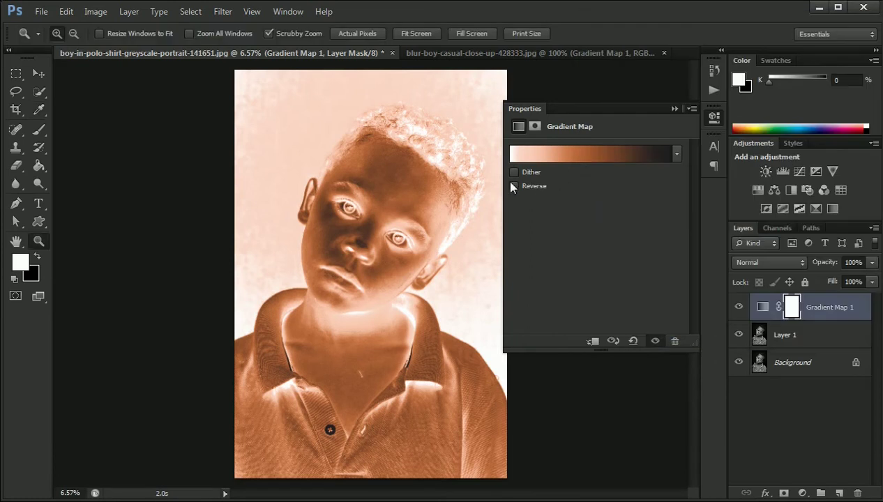
left_click(513, 185)
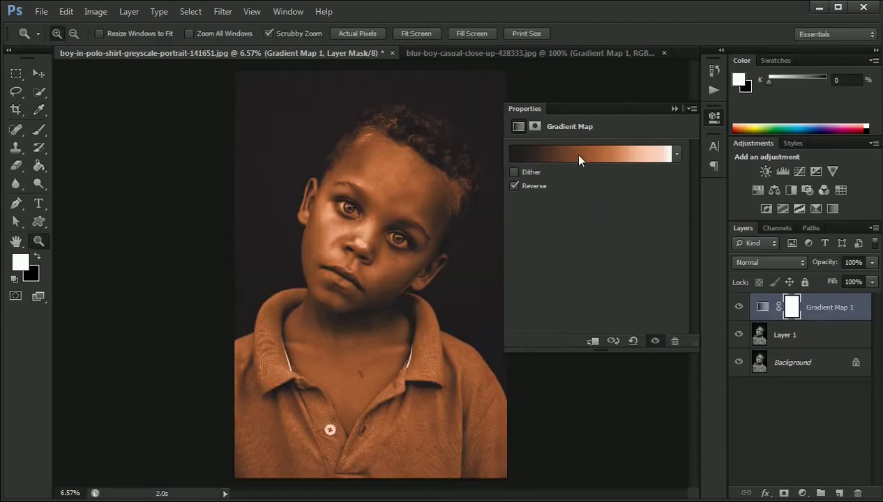
left_click(579, 155)
left_click(617, 247)
Shift the lightest stops slightly right and move the dark stop to 80%.
mouse_move(618, 246)
left_mouse_down()
mouse_move(630, 247)
mouse_move(602, 248)
left_mouse_up()
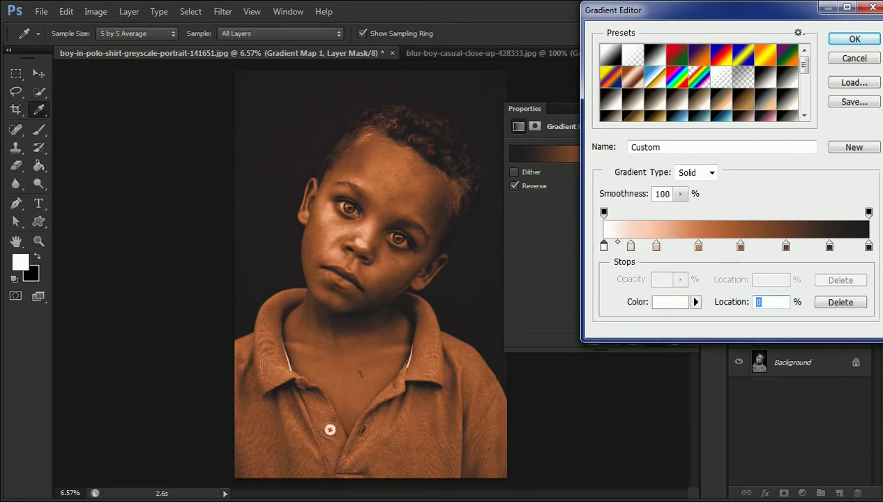
mouse_move(830, 247)
left_mouse_down()
mouse_move(816, 246)
mouse_move(863, 246)
left_mouse_up()
left_click(817, 247)
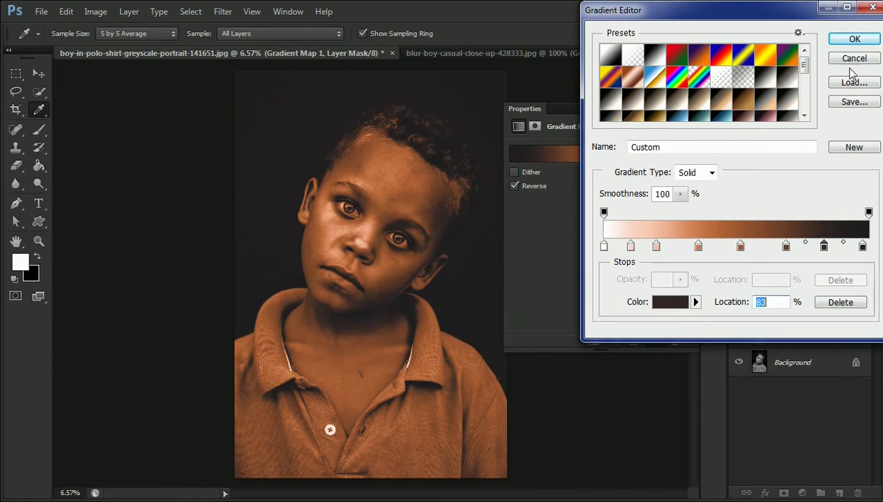
left_click(848, 40)
Invert the Gradient Map mask to black so the portrait shows greyscale again.
left_click(674, 109)
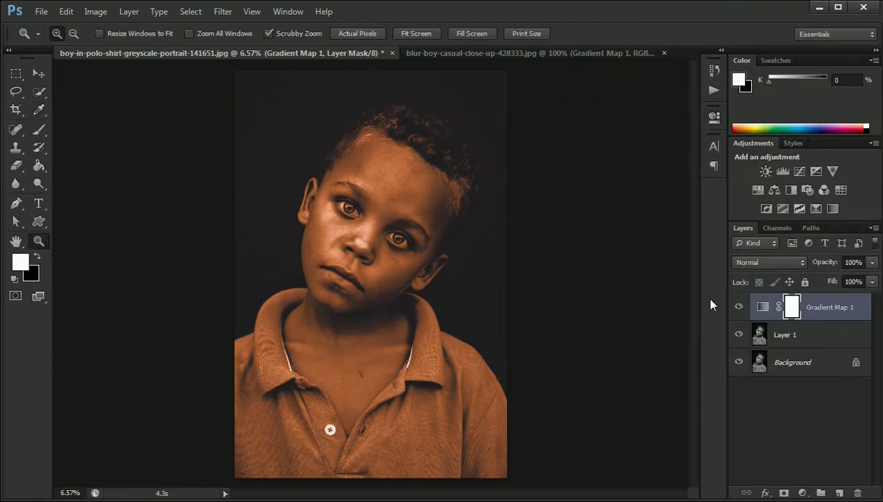
key("ctrl+i")
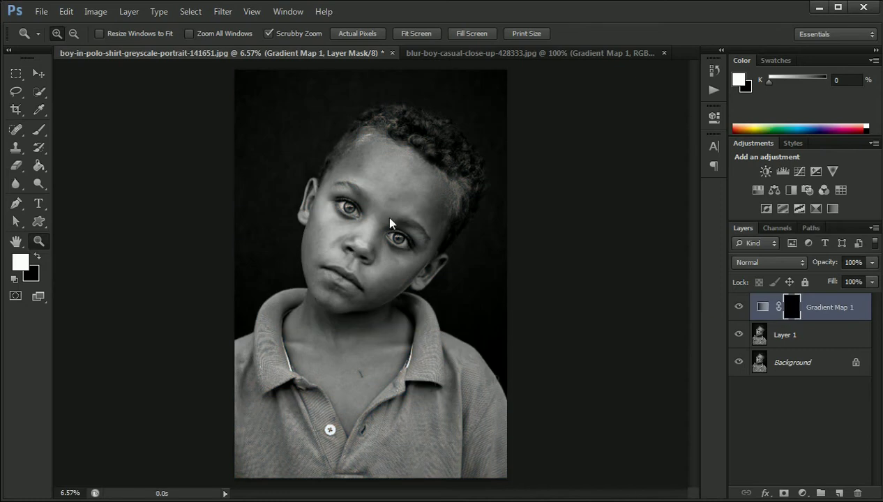
left_click_drag(369, 134, 386, 134)
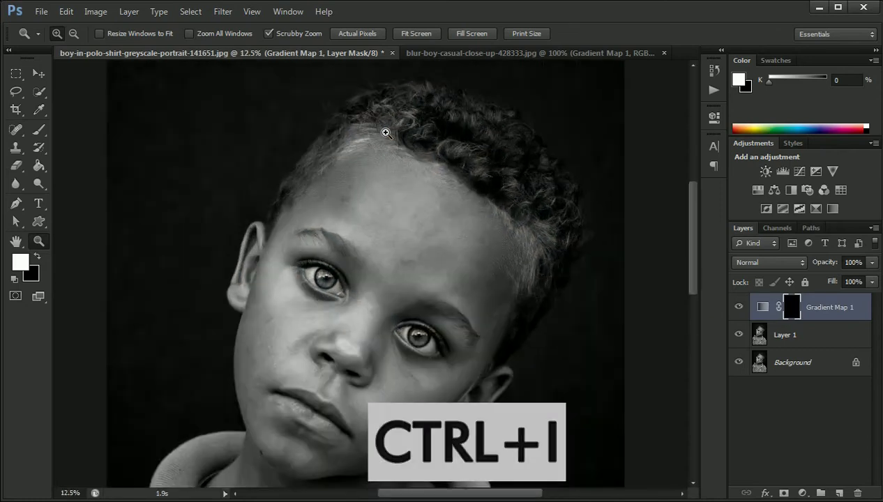
left_click(39, 131)
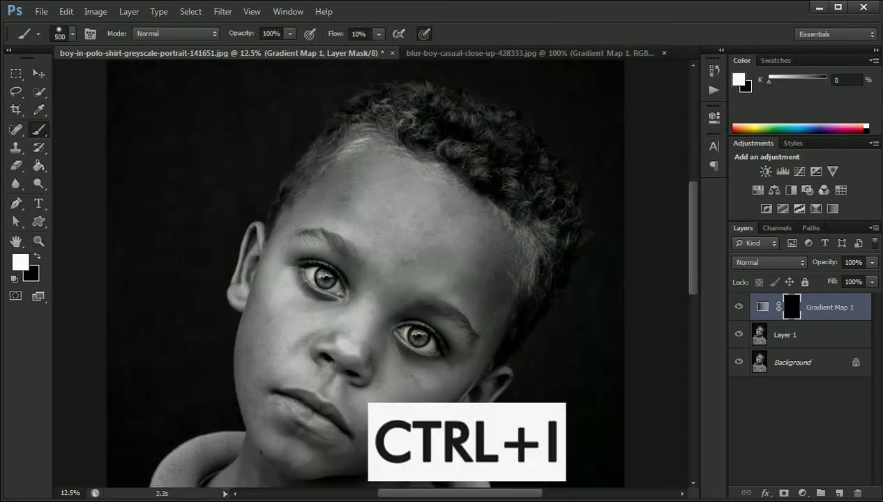
Raise brush flow to 90% and paint skin colour back over forehead, eyes, cheeks and neck.
left_click_drag(361, 178, 343, 197)
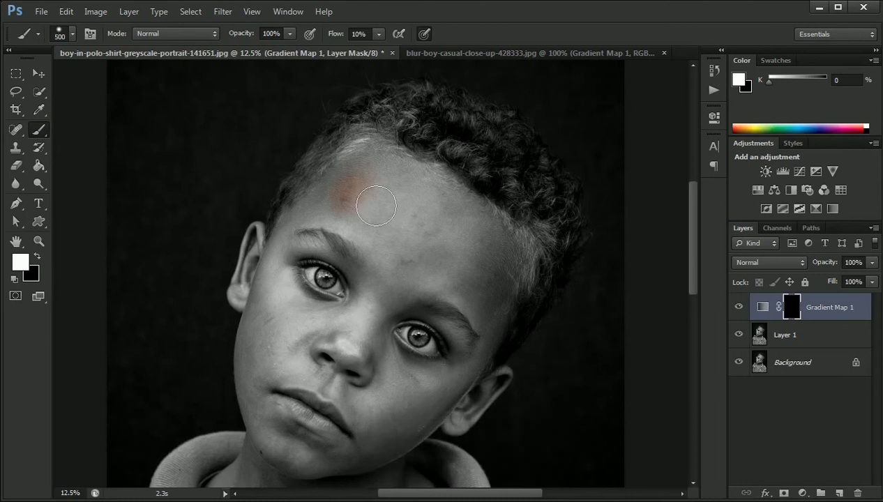
left_click_drag(336, 35, 380, 54)
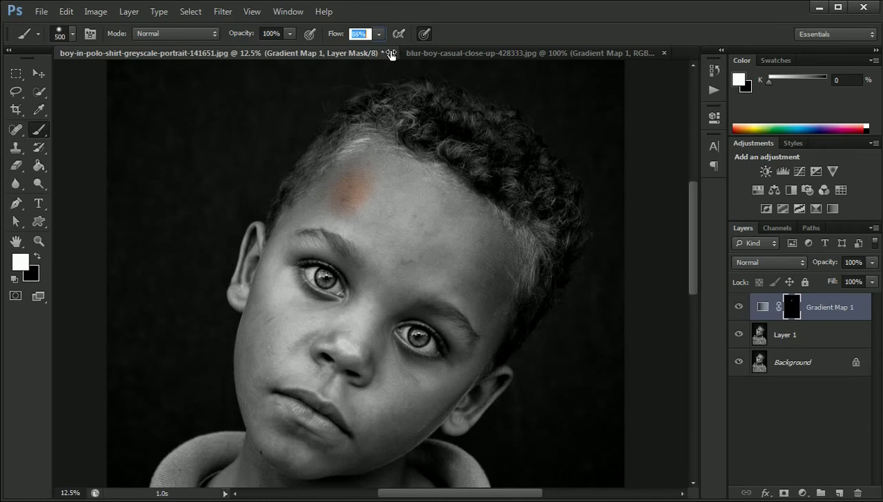
mouse_move(356, 190)
left_mouse_down()
mouse_move(437, 199)
mouse_move(486, 247)
left_mouse_up()
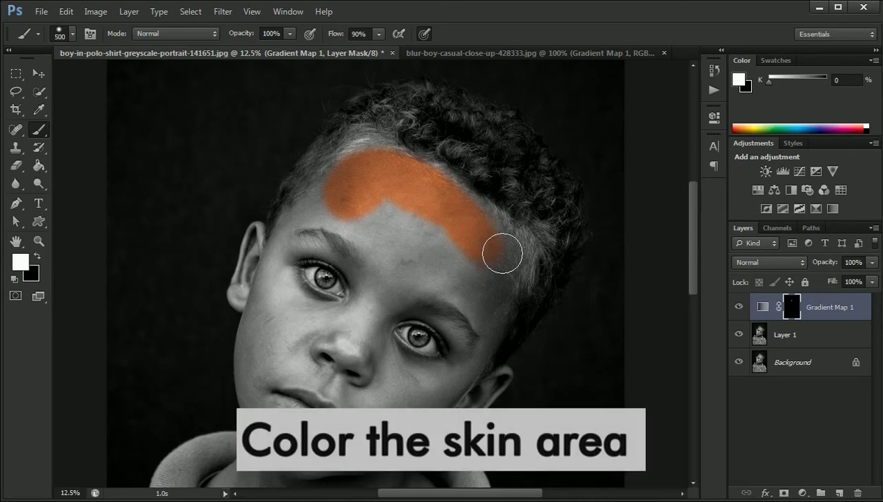
mouse_move(499, 305)
left_mouse_down()
mouse_move(442, 266)
mouse_move(381, 257)
mouse_move(404, 274)
mouse_move(339, 217)
mouse_move(304, 241)
mouse_move(276, 279)
mouse_move(276, 386)
mouse_move(273, 367)
mouse_move(314, 335)
mouse_move(361, 355)
mouse_move(315, 374)
mouse_move(282, 371)
mouse_move(285, 398)
mouse_move(328, 457)
mouse_move(343, 437)
mouse_move(318, 293)
left_mouse_up()
mouse_move(466, 219)
left_mouse_down()
mouse_move(398, 328)
mouse_move(487, 311)
mouse_move(499, 363)
mouse_move(380, 475)
left_mouse_up()
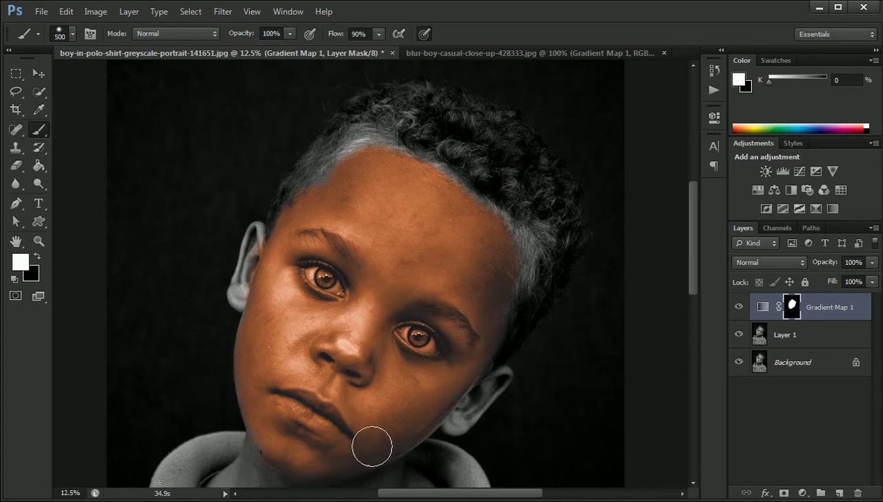
mouse_move(414, 244)
left_mouse_down()
mouse_move(380, 223)
mouse_move(364, 288)
mouse_move(466, 262)
mouse_move(495, 244)
mouse_move(566, 251)
mouse_move(557, 304)
mouse_move(528, 315)
mouse_move(494, 294)
mouse_move(404, 321)
mouse_move(487, 347)
mouse_move(497, 370)
mouse_move(459, 414)
left_mouse_up()
Refine the skin-colour edges with a smaller brush, then enlarge it for larger areas.
scroll(430, 368, "down", 2)
mouse_move(433, 315)
left_mouse_down()
mouse_move(422, 343)
mouse_move(443, 358)
left_mouse_up()
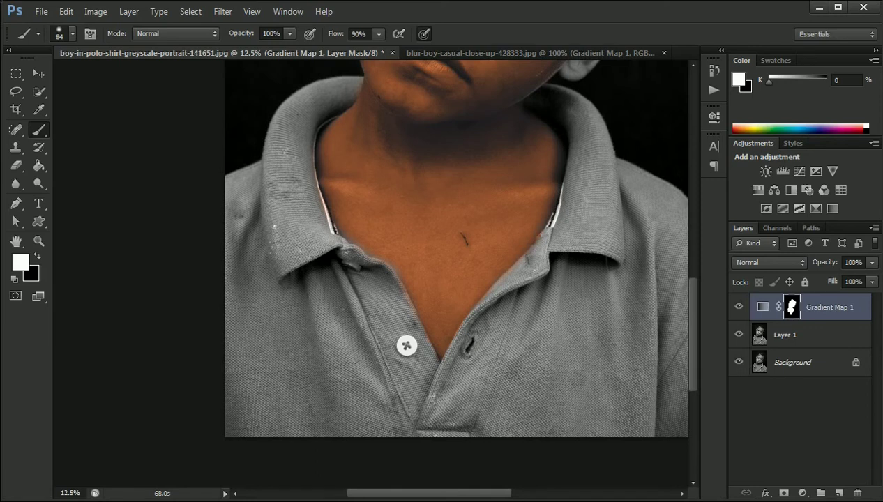
scroll(492, 245, "up", 3)
left_click_drag(527, 209, 539, 213)
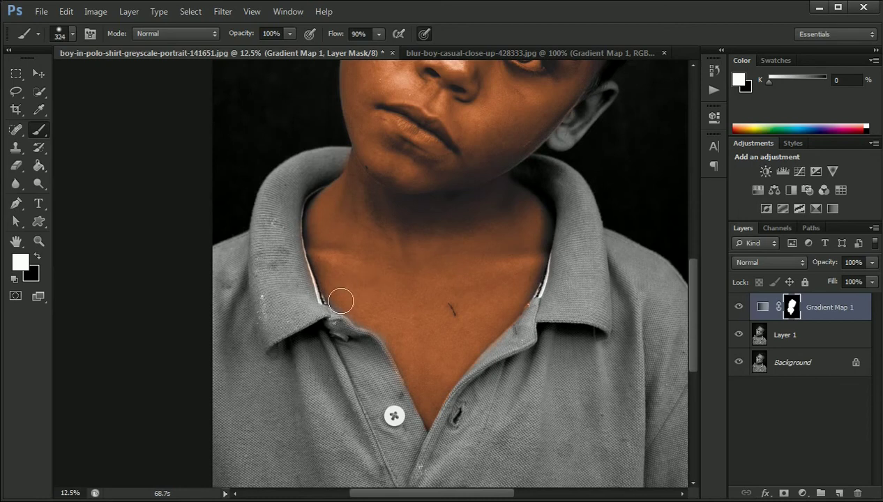
scroll(352, 292, "up", 5)
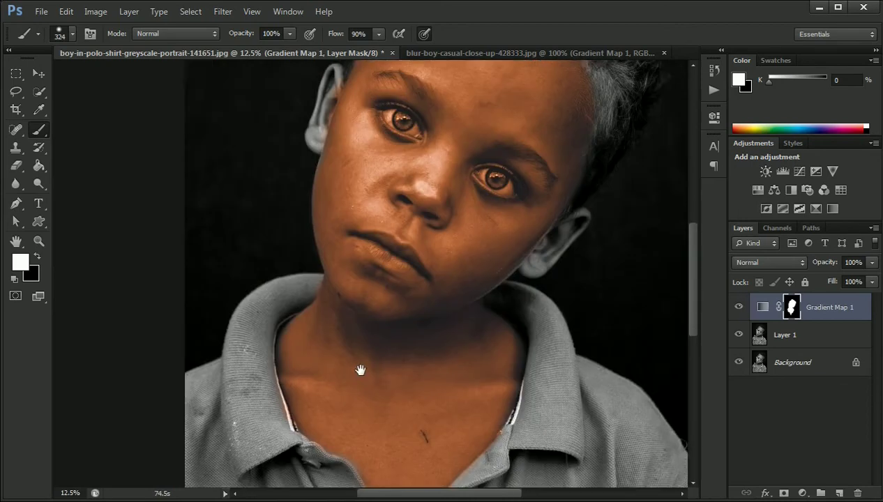
scroll(361, 367, "up", 2)
scroll(404, 315, "up", 2)
scroll(405, 316, "up", 1)
scroll(380, 280, "up", 2)
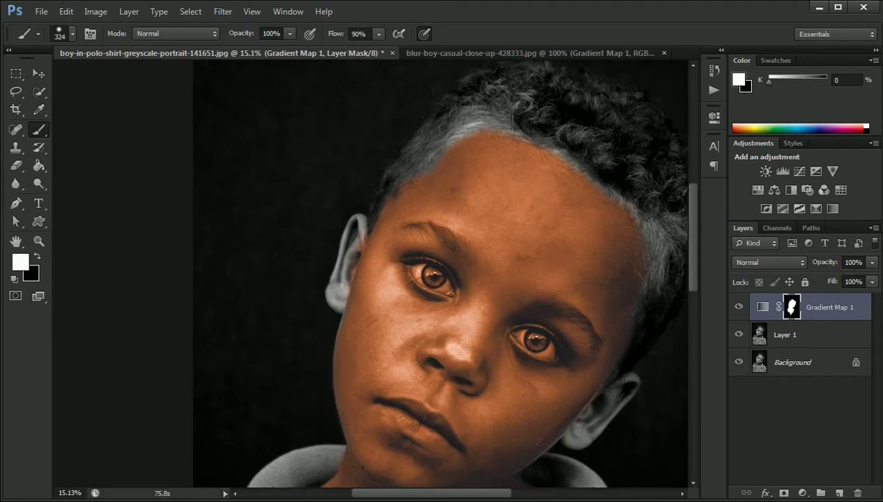
scroll(383, 276, "up", 2)
Paint the warm skin tone onto the ear and its edge with a smaller brush.
mouse_move(355, 233)
left_mouse_down()
mouse_move(342, 233)
mouse_move(356, 266)
mouse_move(361, 240)
mouse_move(351, 351)
mouse_move(327, 340)
left_mouse_up()
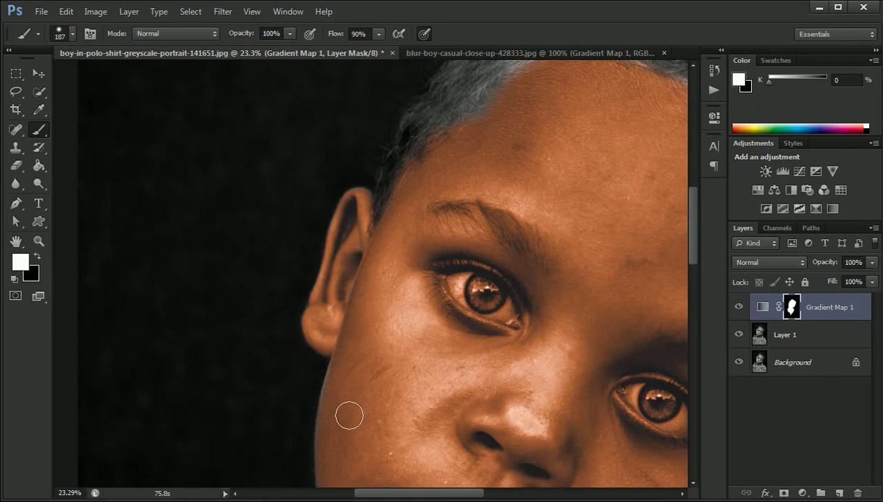
left_click_drag(348, 423, 364, 291)
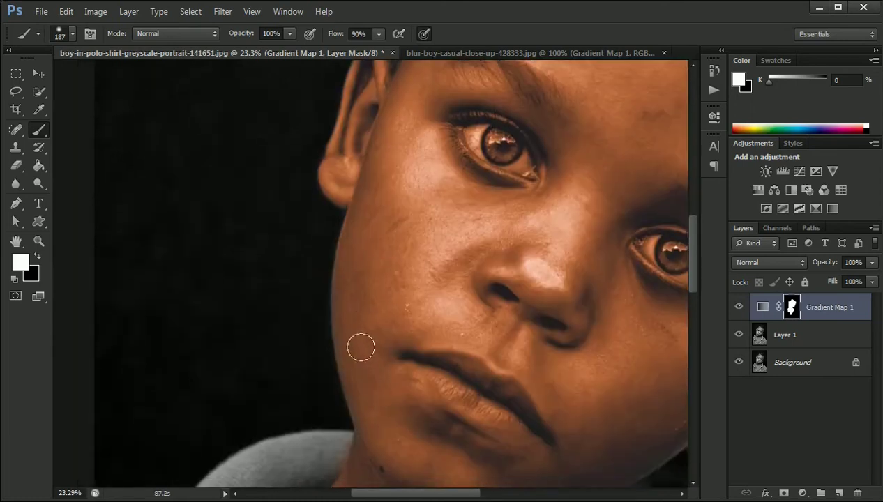
left_click_drag(381, 436, 276, 292)
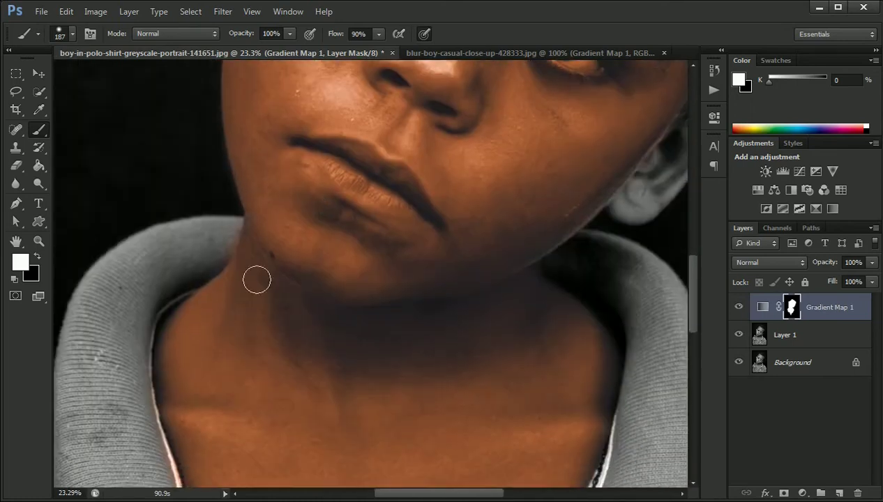
mouse_move(413, 395)
left_mouse_down()
mouse_move(367, 157)
mouse_move(398, 221)
left_mouse_up()
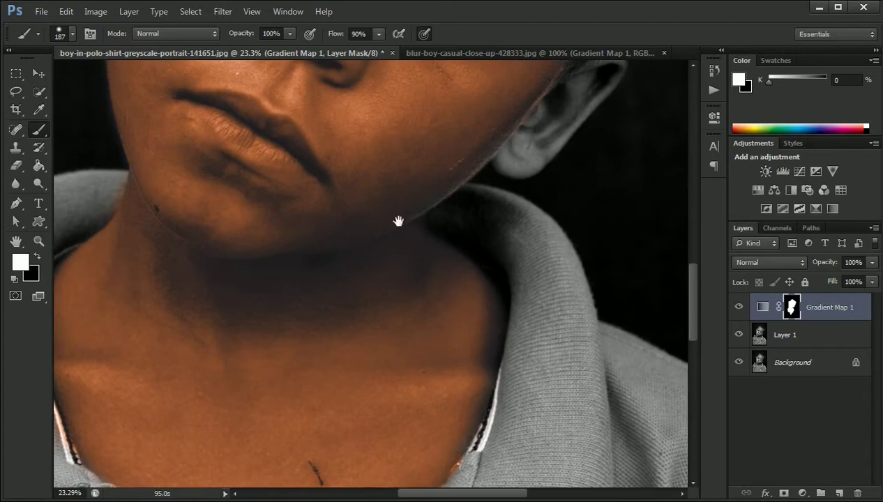
left_click_drag(479, 205, 367, 355)
key("bracketleft")
key("bracketleft")
key("bracketleft")
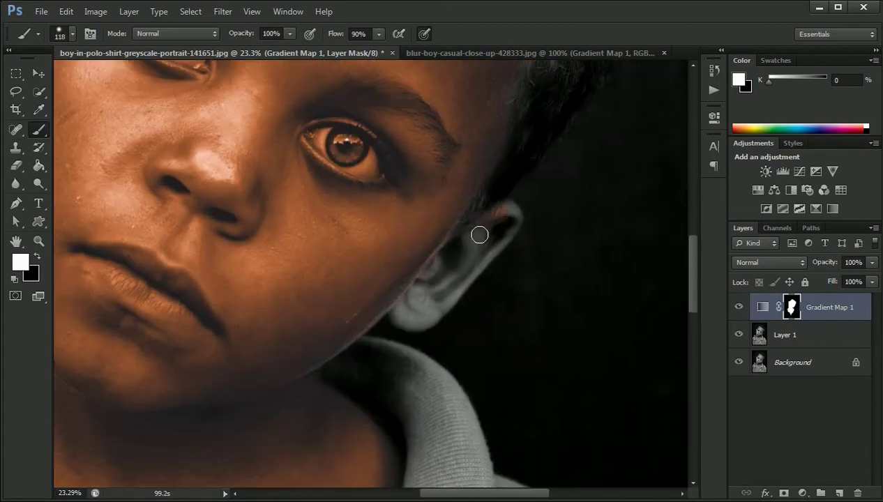
mouse_move(517, 241)
left_mouse_down()
mouse_move(368, 335)
mouse_move(429, 318)
left_mouse_up()
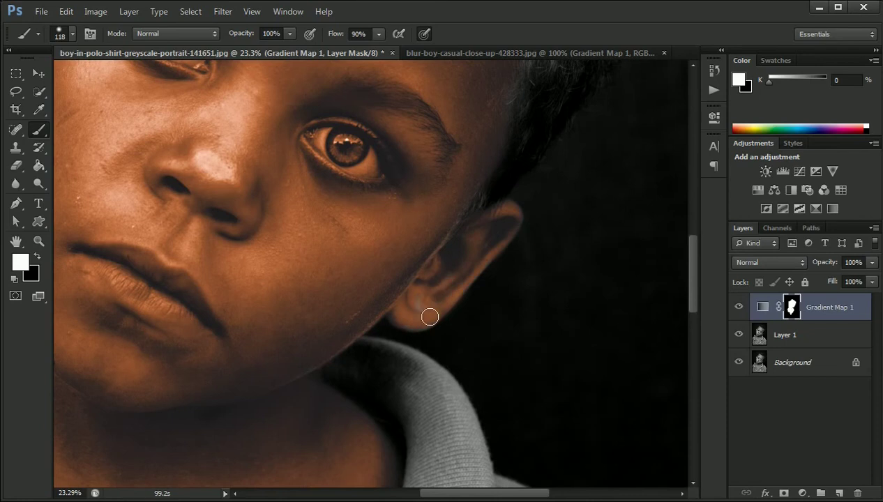
Lower brush opacity to 20%, enlarge it to about 693 px, and blend skin into the hairline.
left_click_drag(454, 226, 475, 360)
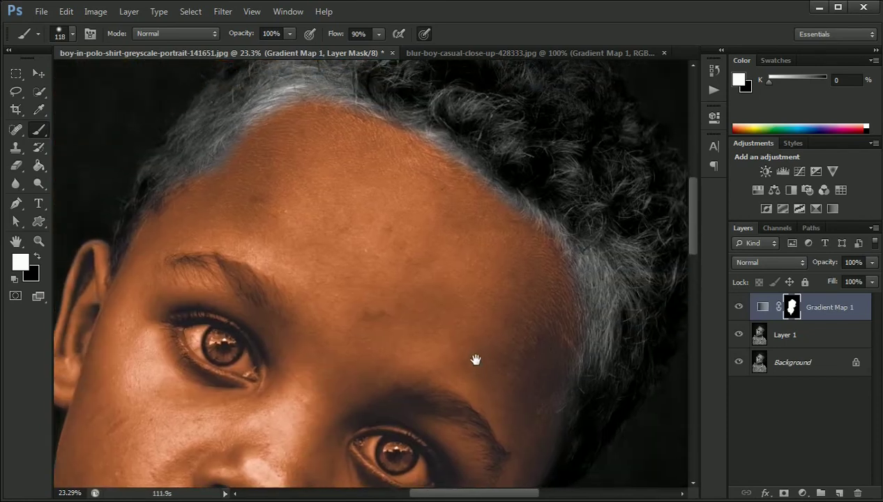
left_click_drag(249, 38, 229, 39)
mouse_move(292, 183)
left_mouse_down()
mouse_move(310, 187)
mouse_move(308, 116)
left_mouse_up()
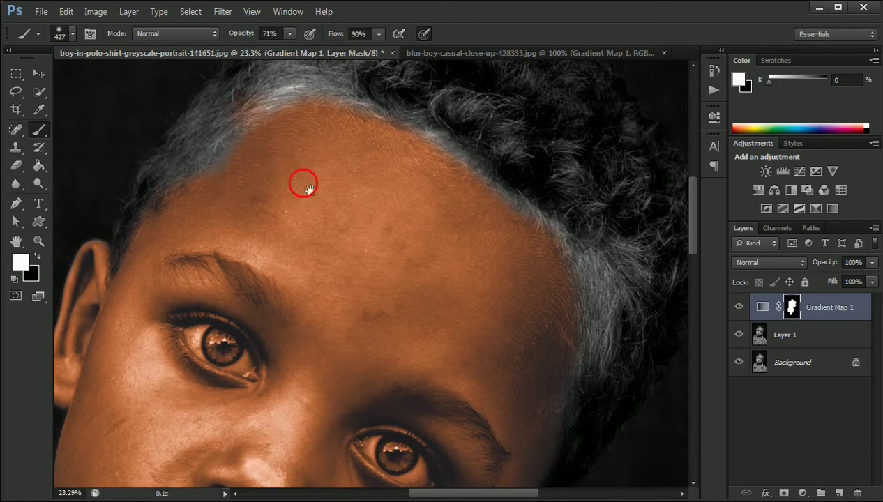
left_click_drag(301, 183, 326, 271)
left_click_drag(252, 37, 237, 38)
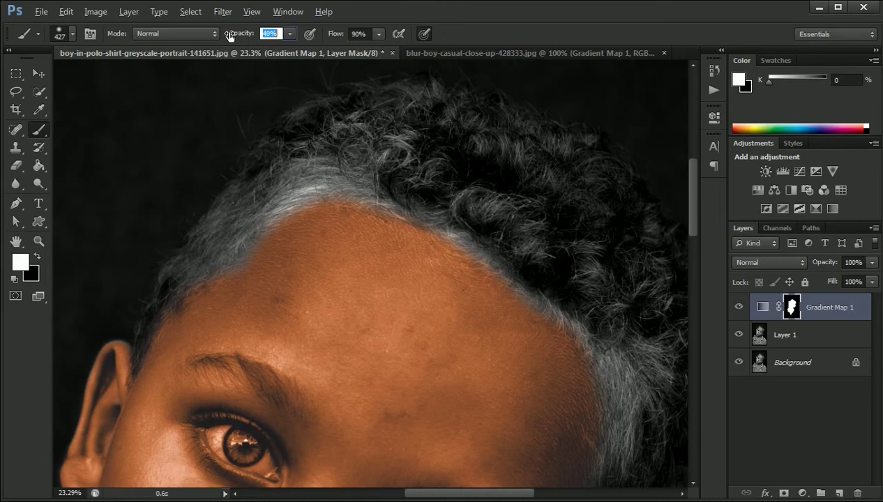
left_click_drag(300, 199, 312, 200)
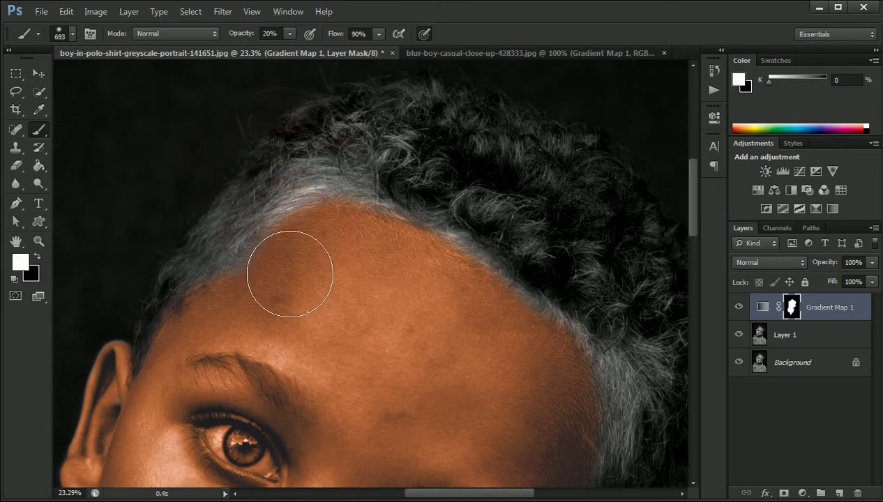
mouse_move(444, 325)
left_mouse_down()
mouse_move(292, 203)
mouse_move(269, 174)
left_mouse_up()
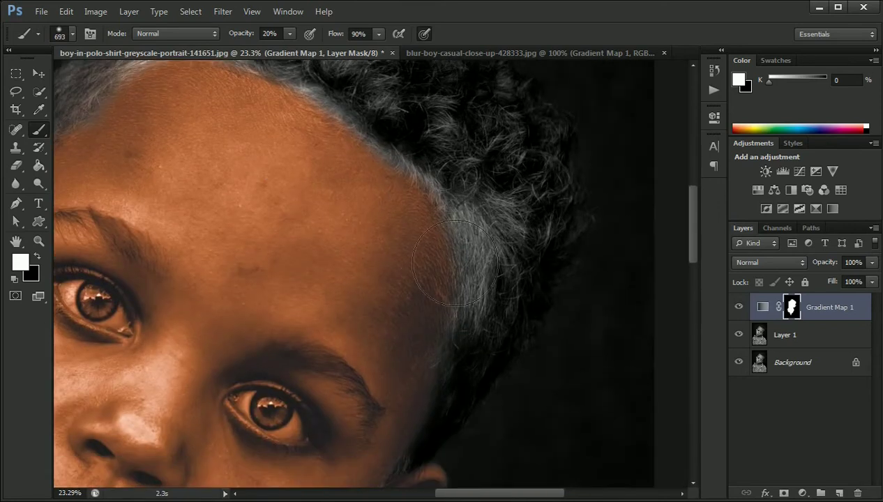
mouse_move(497, 285)
left_mouse_down()
mouse_move(499, 330)
mouse_move(473, 379)
mouse_move(497, 276)
mouse_move(482, 276)
mouse_move(479, 380)
left_mouse_up()
left_click_drag(310, 273, 520, 180)
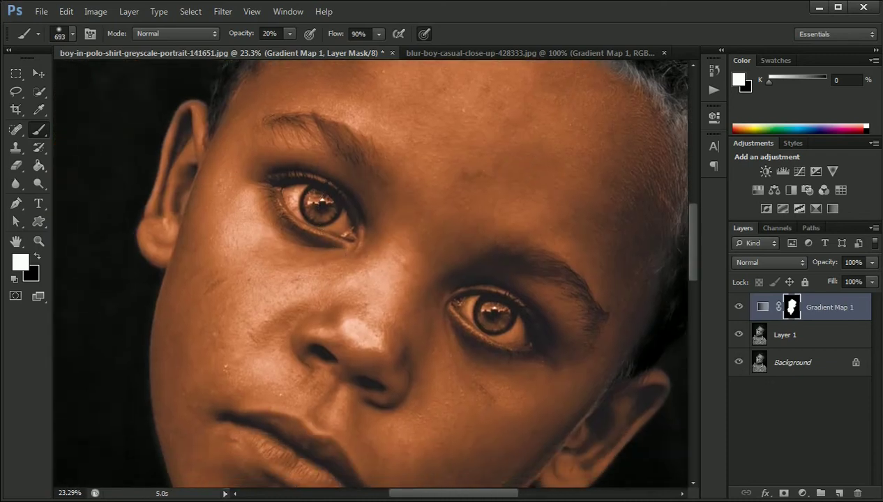
Switch to black at 100% opacity and shrink the brush for the eyes.
left_click(38, 258)
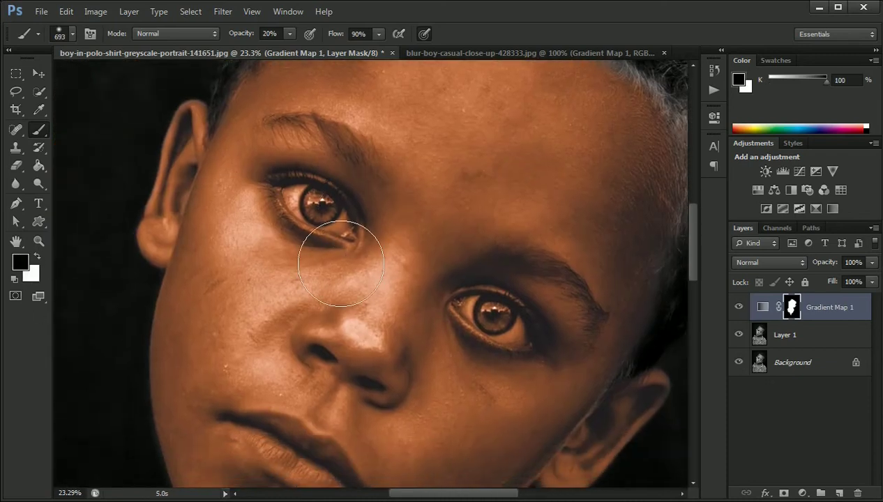
left_click_drag(325, 227, 317, 203)
key("0")
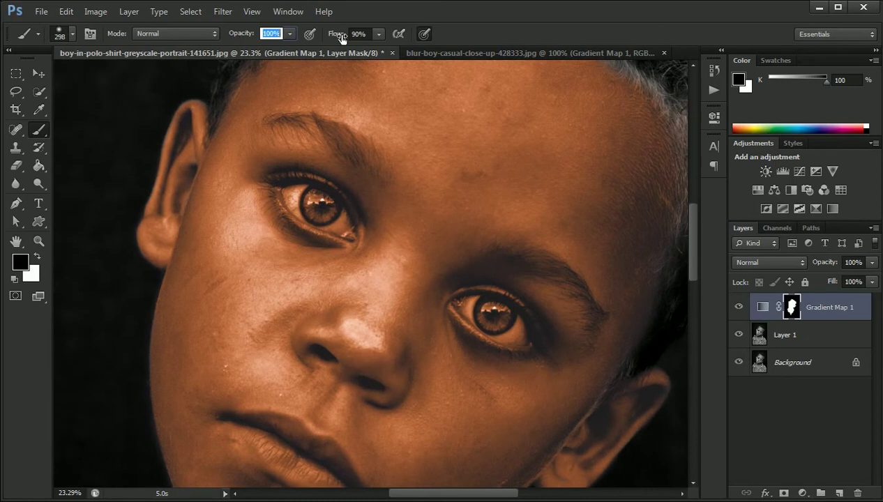
scroll(301, 206, "up", 3)
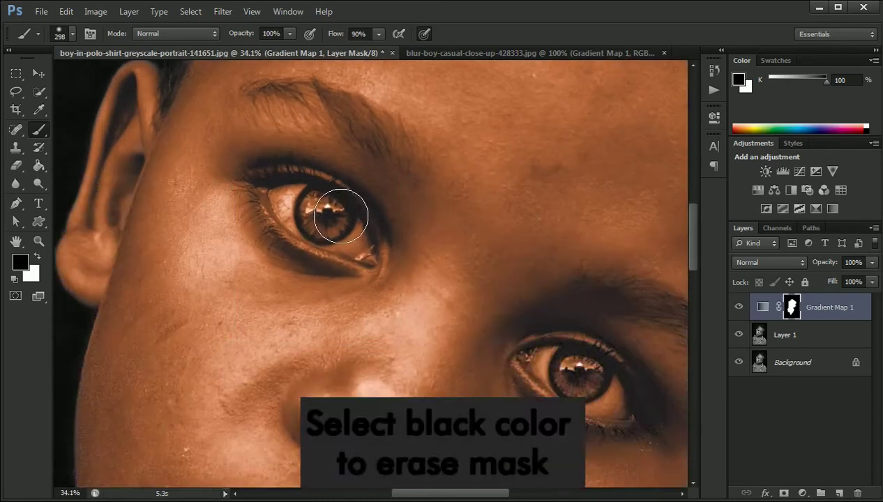
left_click_drag(301, 205, 275, 274)
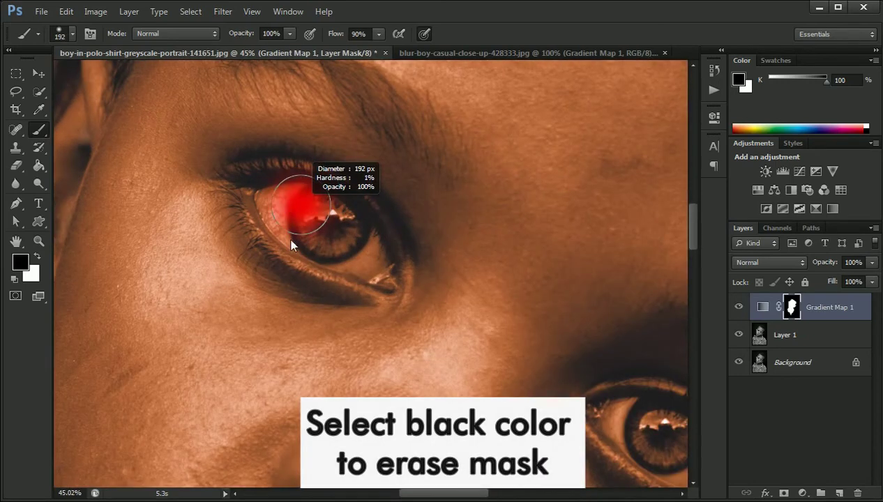
scroll(316, 230, "up", 2)
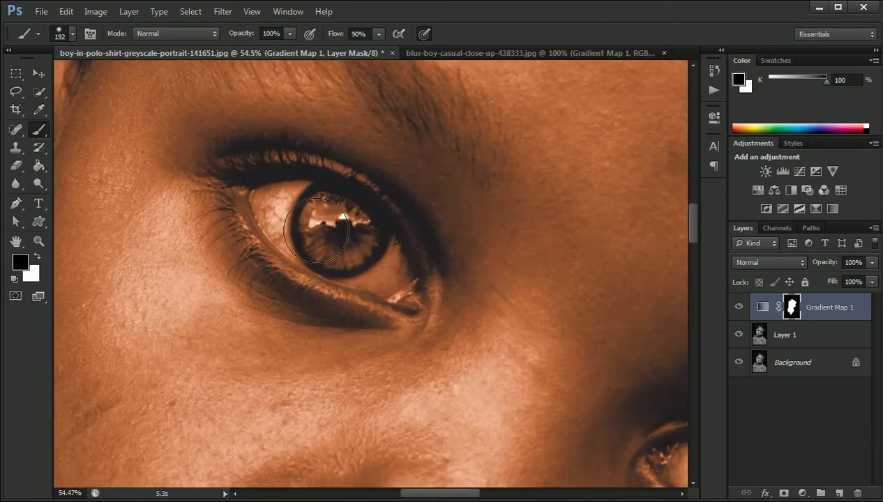
mouse_move(278, 205)
left_mouse_down()
mouse_move(267, 236)
mouse_move(314, 264)
mouse_move(308, 267)
left_mouse_up()
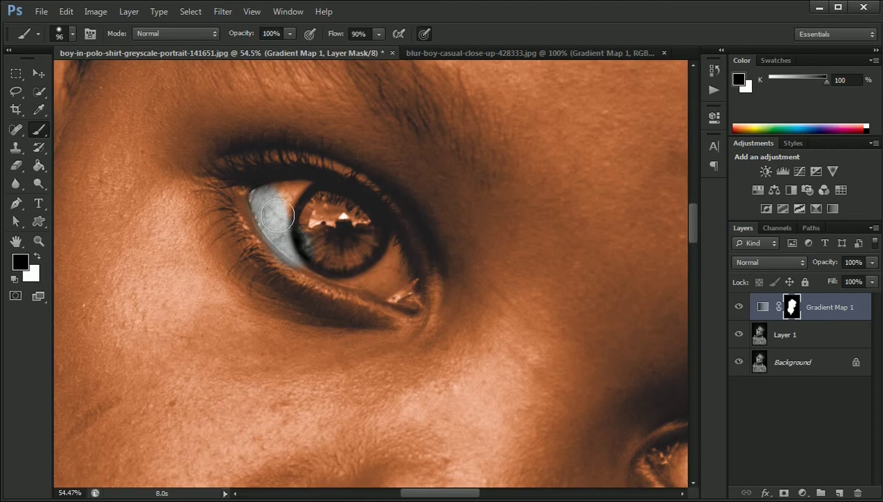
Mask the warm tone off the whites of both eyes.
mouse_move(284, 237)
left_mouse_down()
mouse_move(276, 178)
mouse_move(356, 217)
mouse_move(410, 286)
mouse_move(387, 288)
mouse_move(345, 244)
mouse_move(360, 259)
left_mouse_up()
mouse_move(376, 293)
left_mouse_down()
mouse_move(325, 252)
mouse_move(352, 288)
left_mouse_up()
left_click_drag(410, 311, 312, 245)
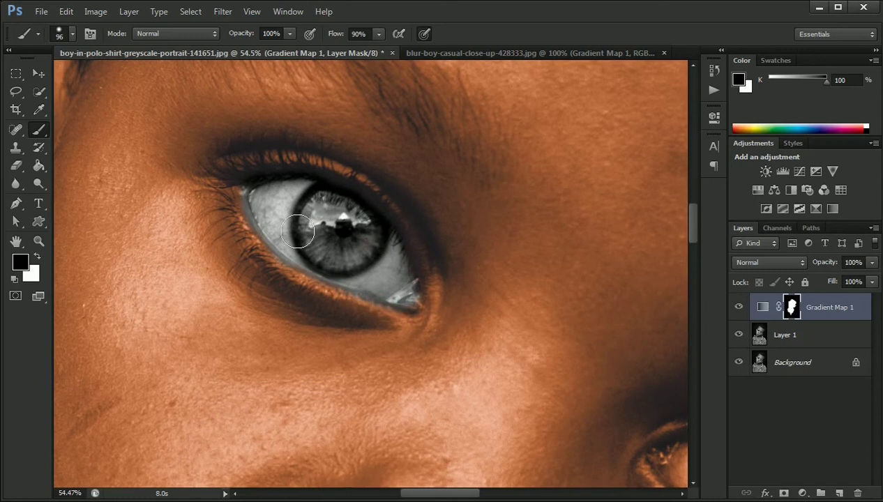
left_click_drag(495, 292, 208, 145)
mouse_move(375, 306)
left_mouse_down()
mouse_move(452, 329)
mouse_move(523, 378)
mouse_move(438, 347)
mouse_move(435, 370)
mouse_move(497, 408)
left_mouse_up()
mouse_move(322, 320)
left_mouse_down()
mouse_move(496, 272)
mouse_move(555, 152)
left_mouse_up()
Mask the warm tone off the upper and lower lips.
right_click(244, 248, "alt")
mouse_move(216, 236)
left_mouse_down()
mouse_move(322, 250)
mouse_move(414, 298)
mouse_move(485, 361)
left_mouse_up()
mouse_move(520, 427)
left_mouse_down()
mouse_move(351, 388)
mouse_move(244, 279)
mouse_move(404, 356)
mouse_move(475, 432)
left_mouse_up()
right_click(282, 325, "alt")
Paint black on the Gradient Map mask to clear the warm tone from the iris and eye white.
key("x")
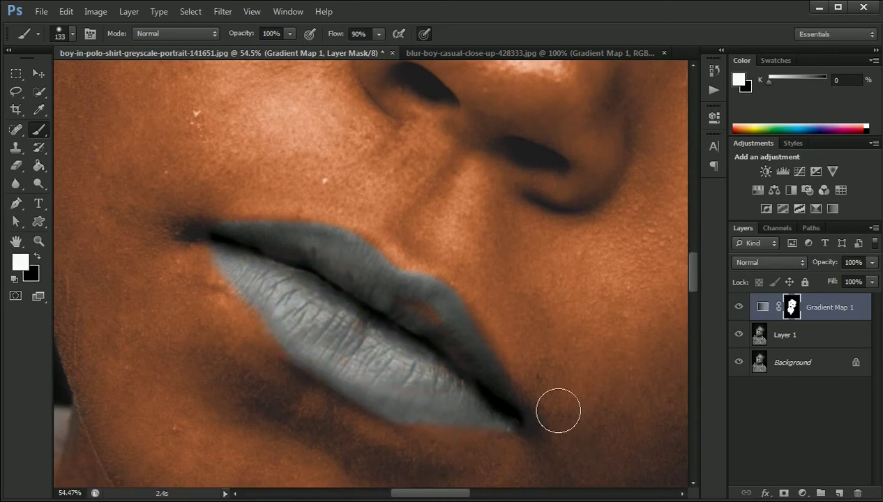
key("x")
key("x")
key("x")
scroll(438, 356, "down", 1)
scroll(419, 279, "up", 5)
scroll(384, 239, "up", 3)
scroll(383, 240, "up", 4)
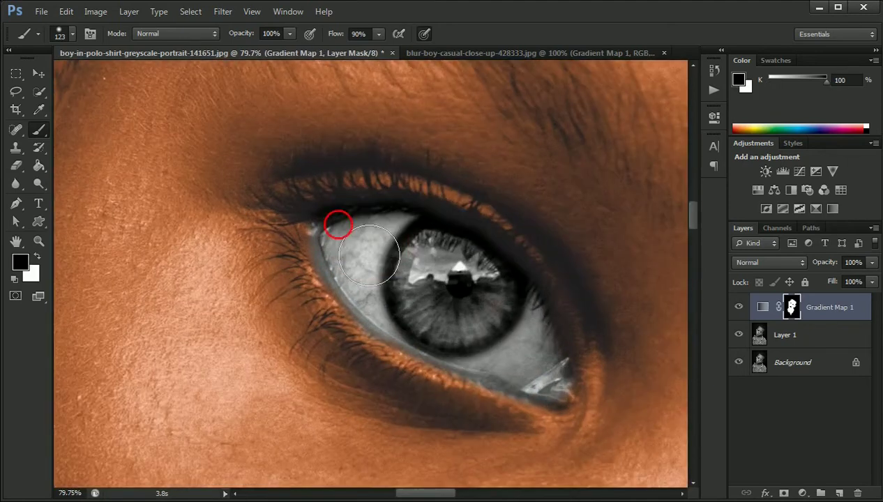
mouse_move(409, 258)
left_mouse_down()
mouse_move(454, 256)
mouse_move(513, 292)
mouse_move(483, 277)
mouse_move(556, 365)
mouse_move(561, 400)
mouse_move(572, 406)
left_mouse_up()
key("space")
mouse_move(512, 367)
left_mouse_down()
mouse_move(516, 335)
mouse_move(471, 287)
left_mouse_up()
left_click_drag(550, 357, 582, 384)
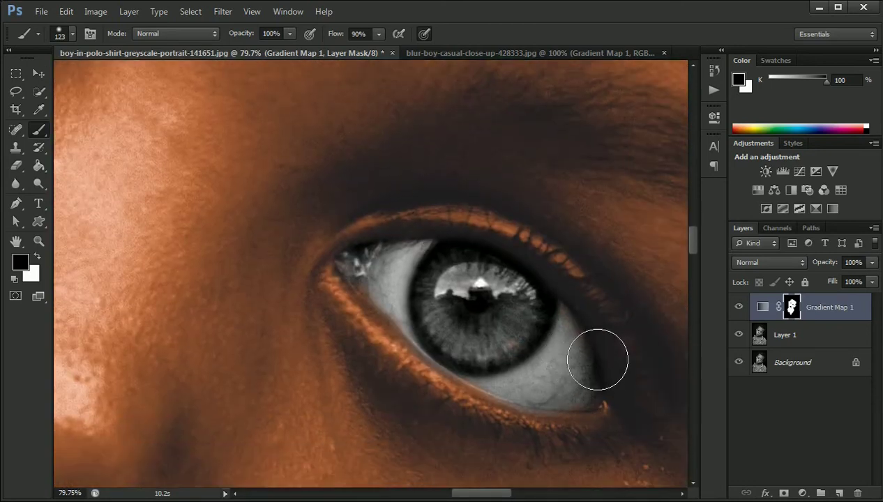
mouse_move(564, 320)
left_mouse_down()
mouse_move(444, 296)
mouse_move(404, 277)
mouse_move(402, 293)
mouse_move(572, 374)
mouse_move(590, 412)
left_mouse_up()
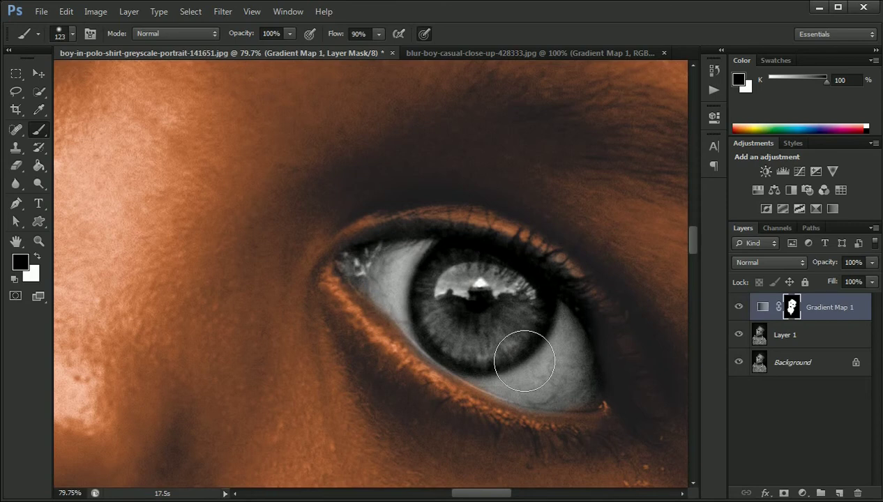
Resize the brush to about 71 px and readjust the zoom.
scroll(503, 335, "down", 3)
scroll(481, 343, "up", 3)
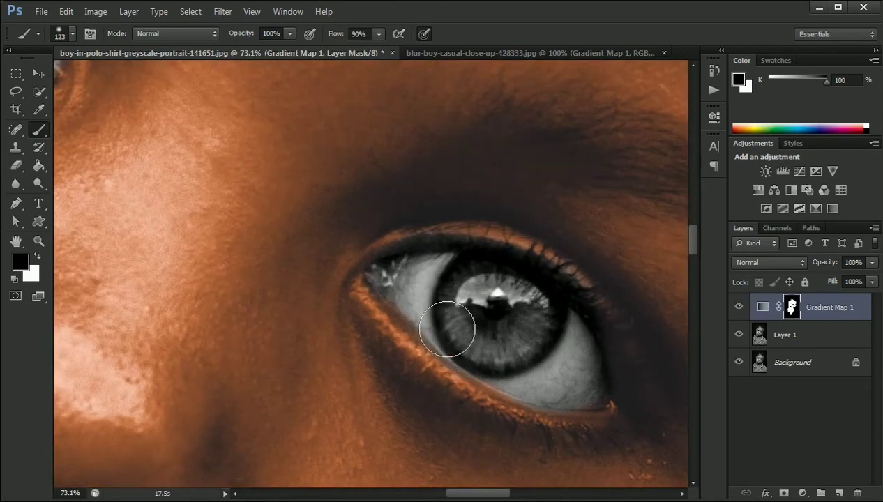
scroll(615, 420, "down", 3)
scroll(499, 220, "up", 1)
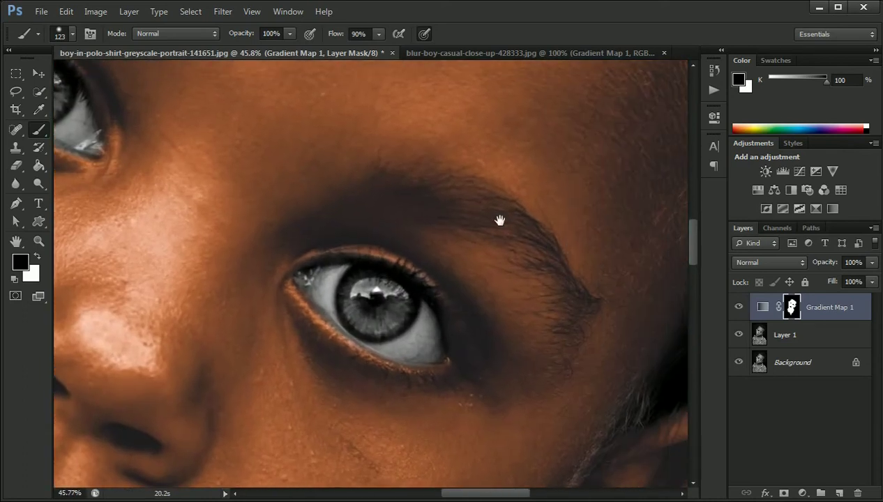
left_click_drag(497, 224, 475, 223)
left_click_drag(550, 260, 560, 265)
scroll(390, 196, "down", 2)
scroll(335, 222, "down", 1)
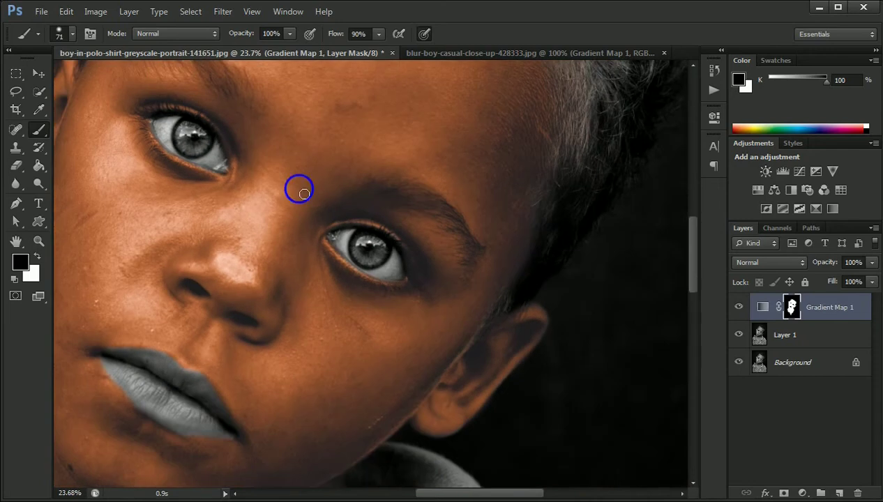
Split the Gradient Map's This Layer black point to 0/63 in Blend If.
right_click(242, 151)
scroll(242, 152, "down", 2)
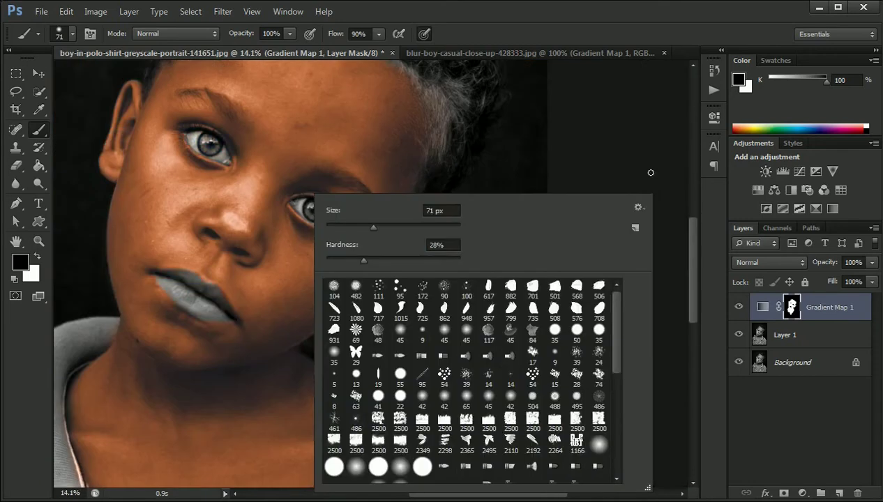
scroll(324, 115, "down", 2)
scroll(300, 128, "down", 3)
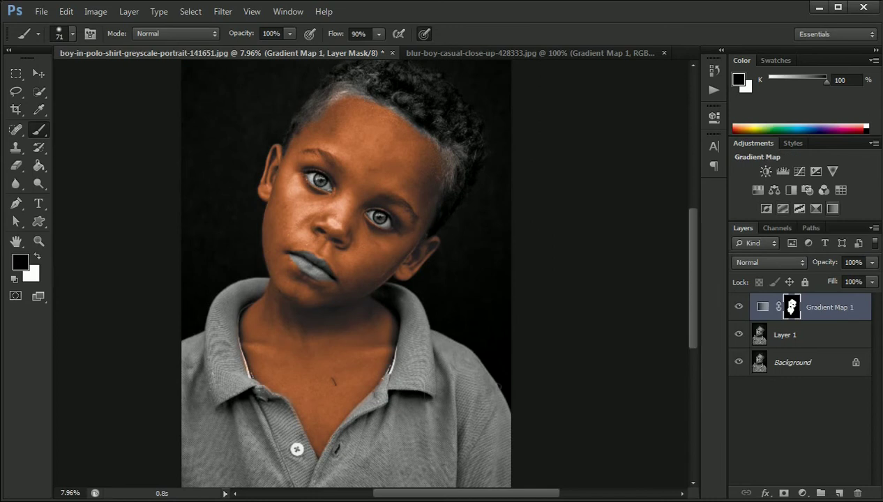
double_click(844, 307)
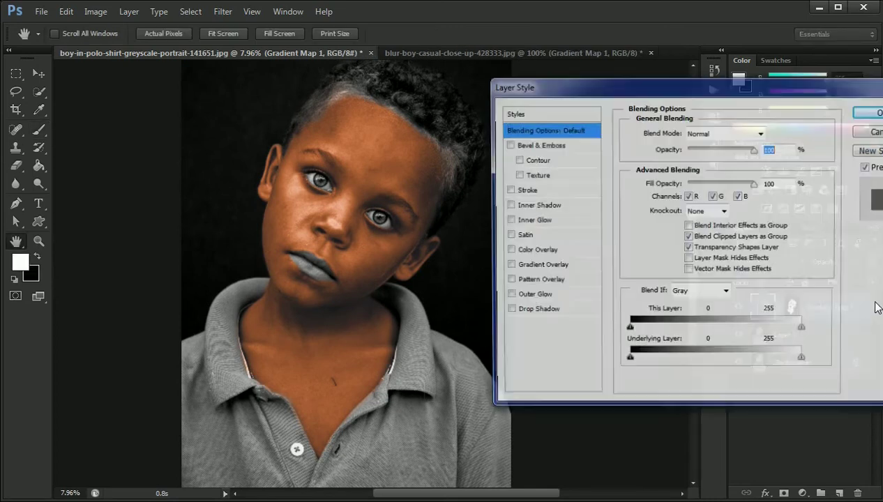
left_click_drag(630, 331, 677, 337)
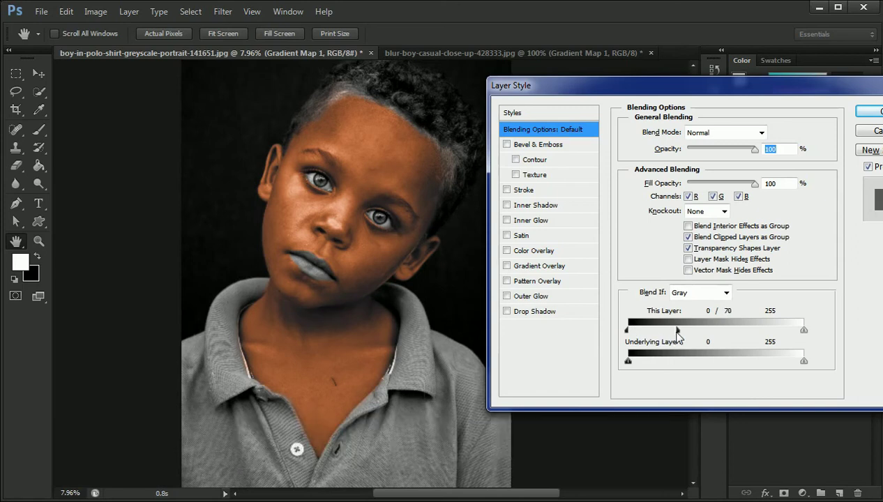
mouse_move(711, 335)
left_mouse_down()
mouse_move(650, 329)
mouse_move(677, 336)
left_mouse_up()
left_click_drag(810, 91, 730, 110)
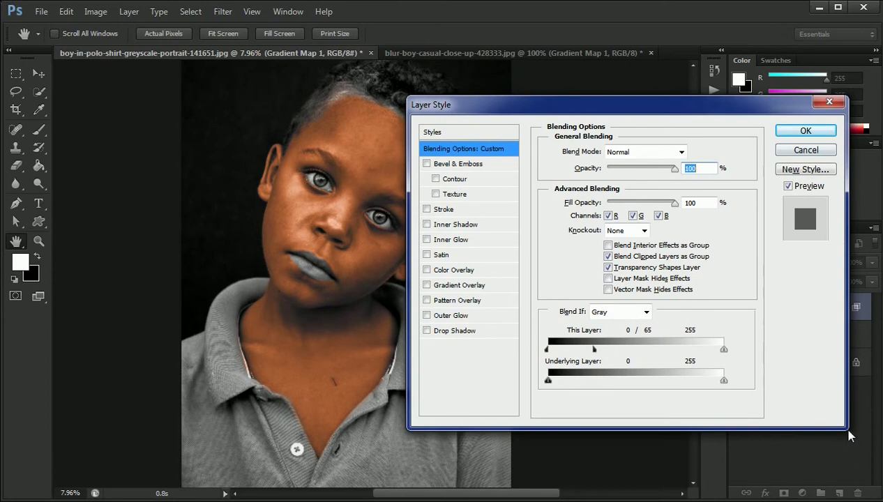
left_click_drag(594, 348, 592, 349)
left_click(792, 132)
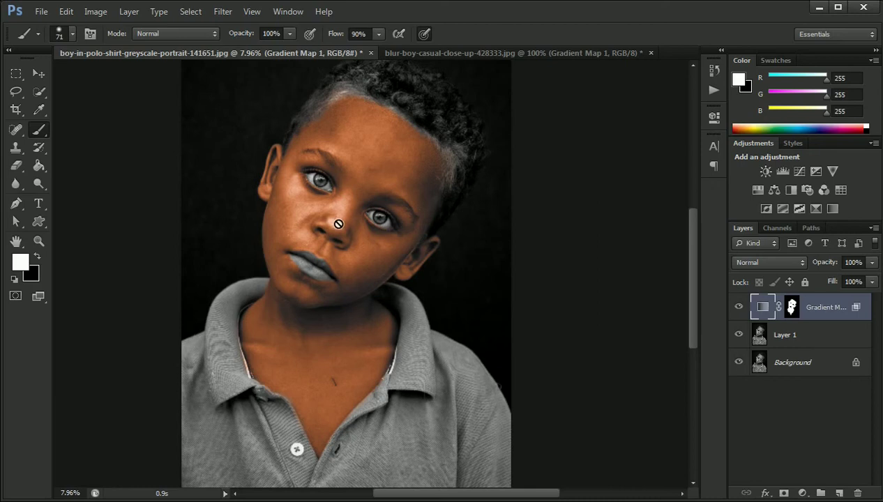
Set the Gradient Map layer to Color blend mode and adjust its opacity.
left_click(766, 262)
left_click(764, 340)
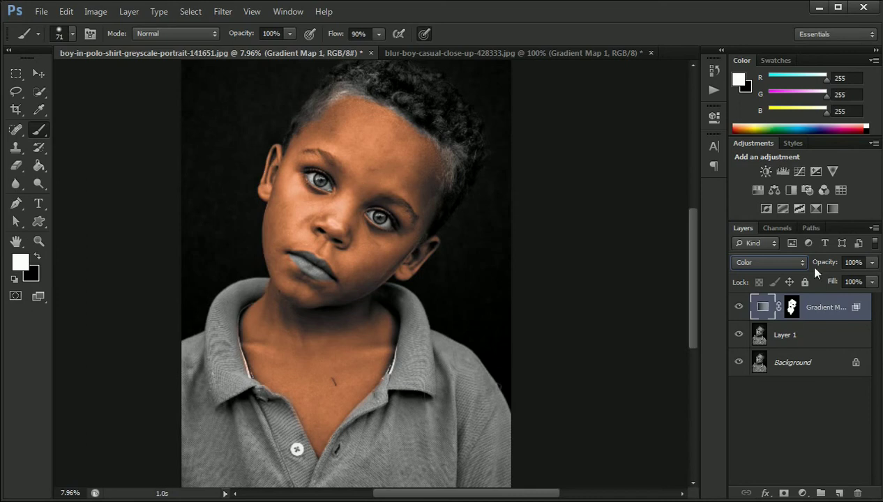
left_click_drag(834, 264, 827, 263)
key("Return")
Add a Solid Color fill layer and blend it in Overlay mode.
scroll(310, 173, "up", 1)
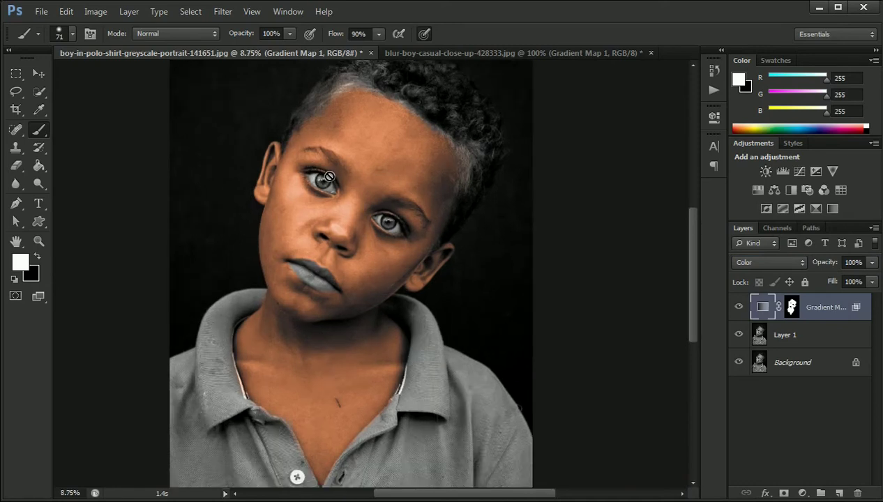
scroll(317, 178, "up", 5)
scroll(318, 178, "up", 2)
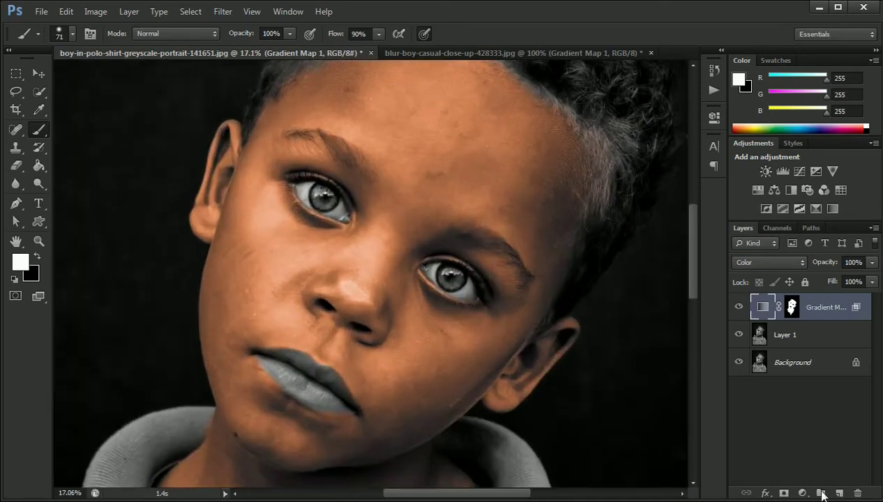
left_click(802, 494)
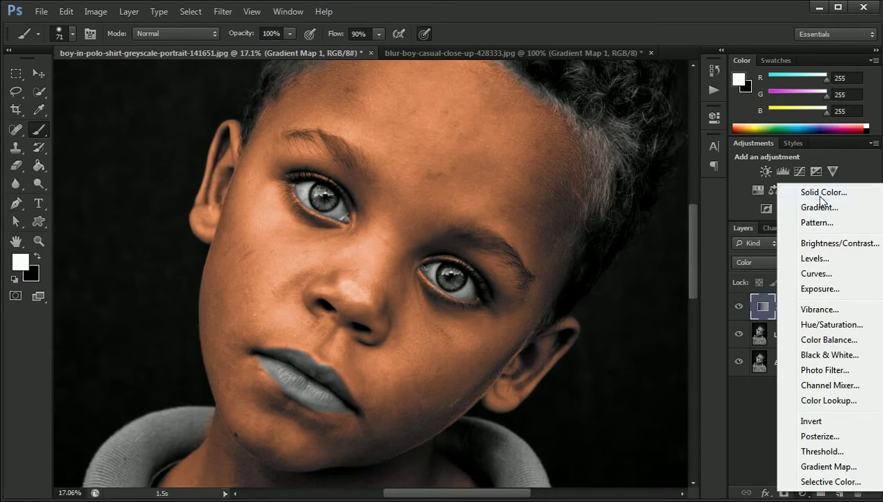
left_click(821, 196)
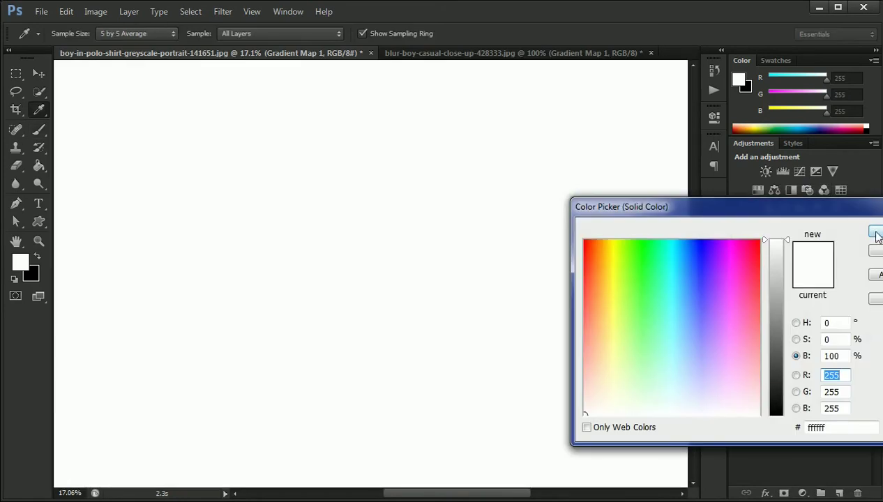
left_click_drag(835, 209, 600, 211)
left_click(691, 241)
left_click(788, 262)
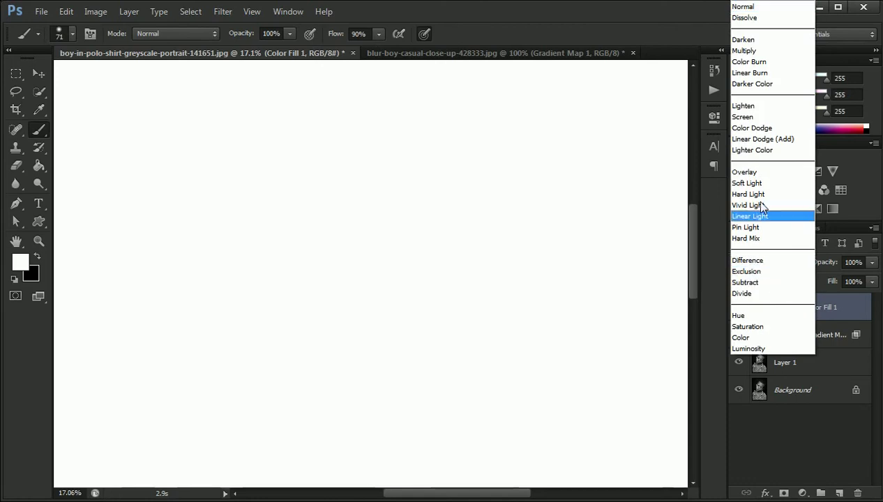
left_click(761, 178)
Change the fill colour to dark rust brown #9d4327.
double_click(763, 307)
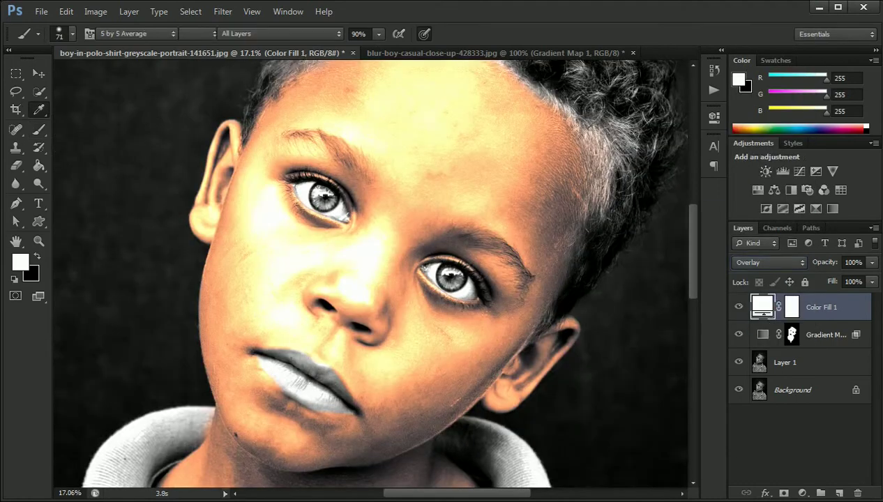
left_click_drag(372, 288, 365, 293)
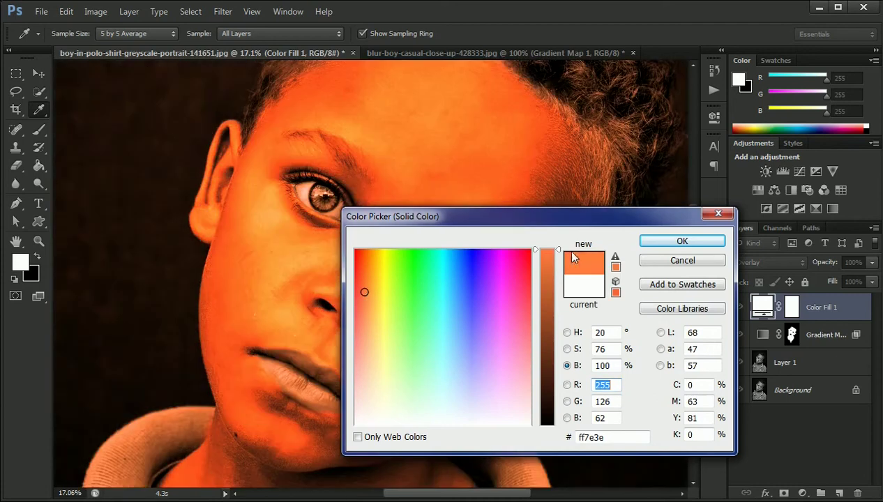
left_click(362, 292)
left_click_drag(366, 296, 366, 297)
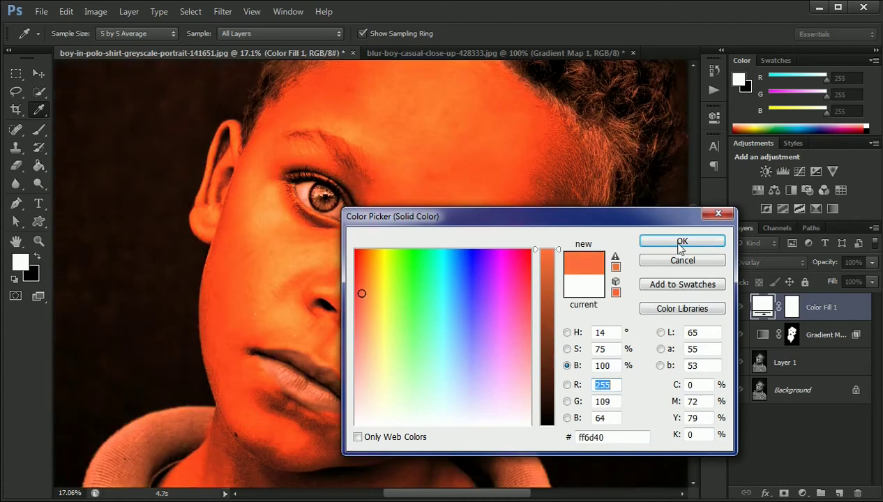
left_click(545, 317)
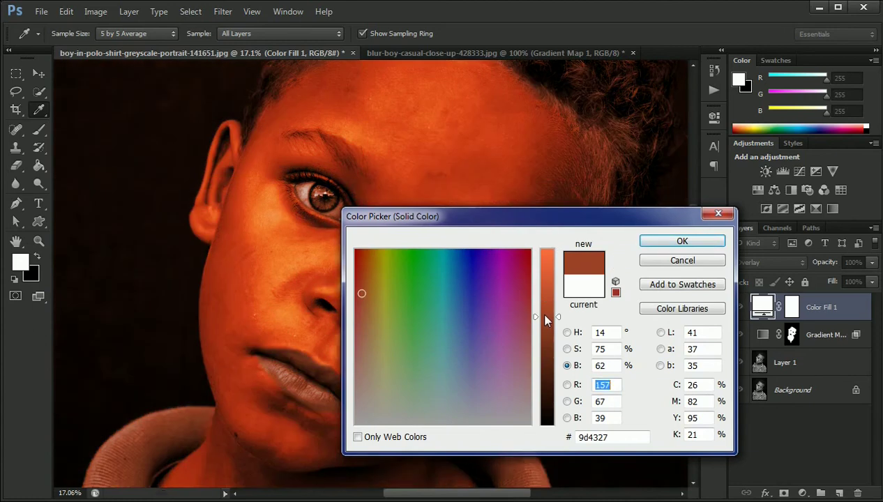
left_click(689, 241)
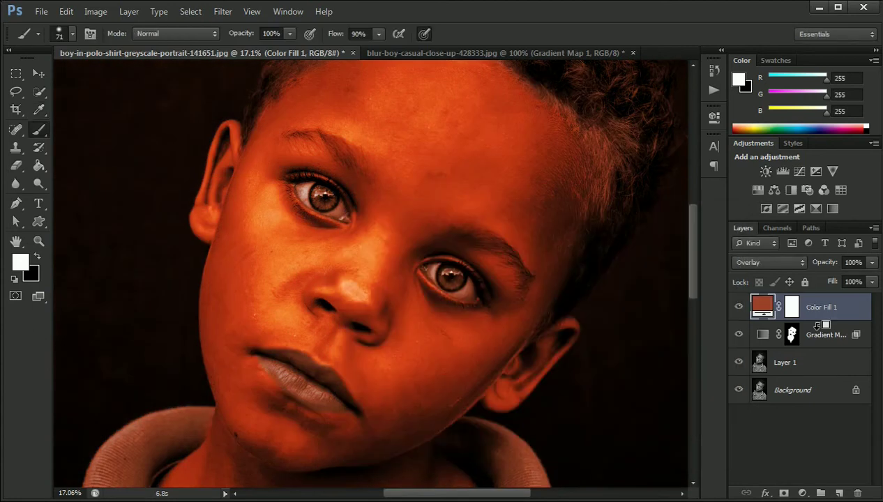
Invert the fill layer's mask and paint white over both irises.
left_click(793, 308)
key("ctrl+i")
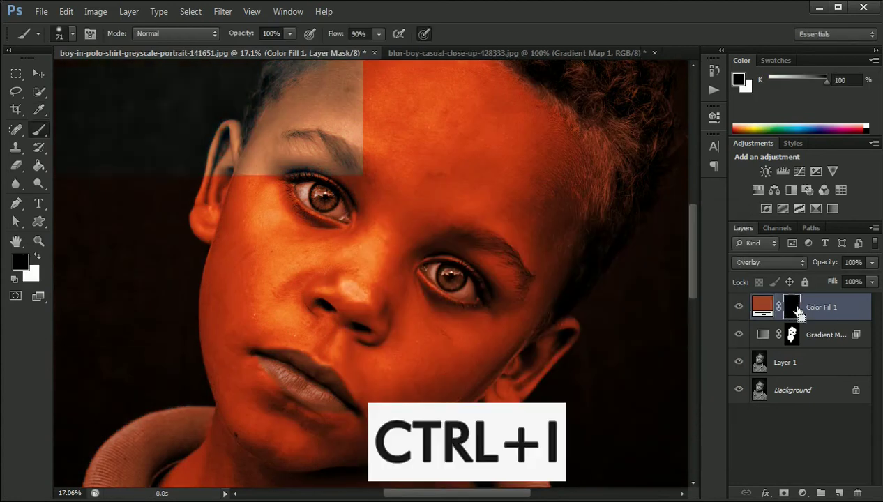
scroll(357, 120, "up", 1)
scroll(329, 197, "up", 2)
scroll(329, 196, "up", 2)
scroll(342, 190, "up", 1)
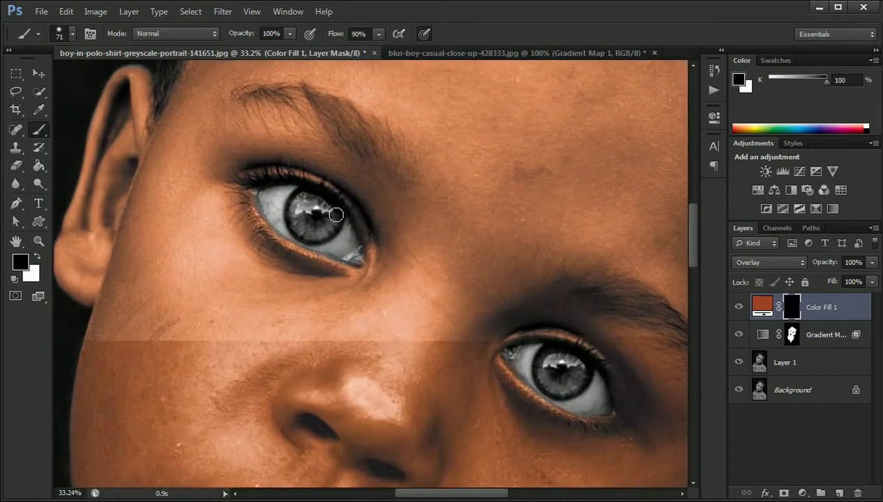
scroll(343, 190, "up", 1)
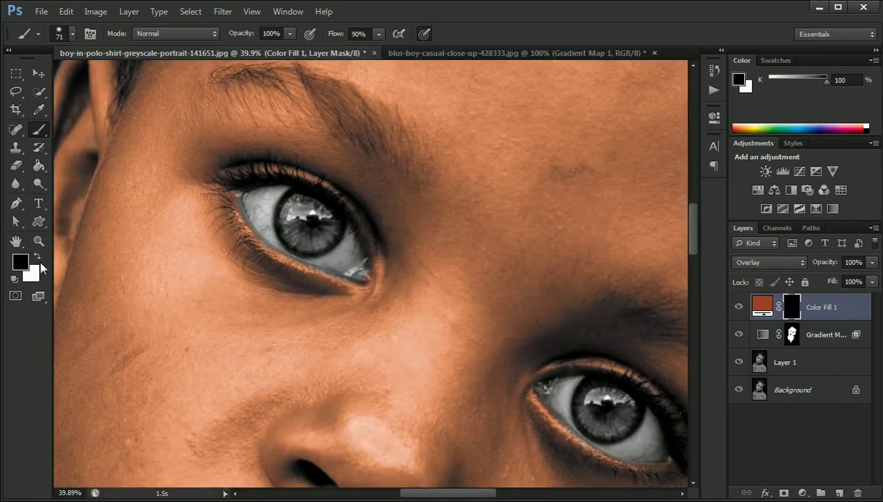
left_click(38, 257)
left_click_drag(307, 210, 316, 207)
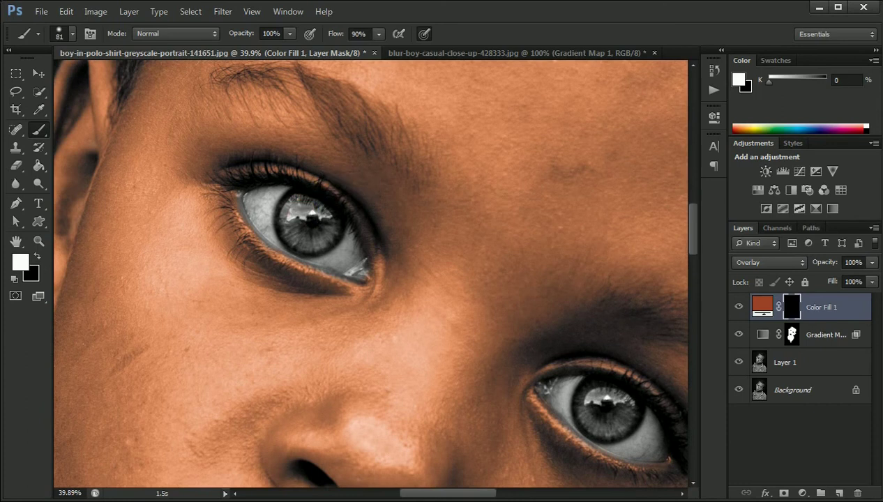
mouse_move(295, 226)
left_mouse_down()
mouse_move(326, 219)
mouse_move(311, 250)
mouse_move(264, 196)
mouse_move(317, 218)
left_mouse_up()
left_click_drag(401, 286, 307, 244)
mouse_move(502, 367)
left_mouse_down()
mouse_move(508, 396)
mouse_move(551, 386)
mouse_move(522, 360)
mouse_move(517, 396)
mouse_move(515, 360)
left_mouse_up()
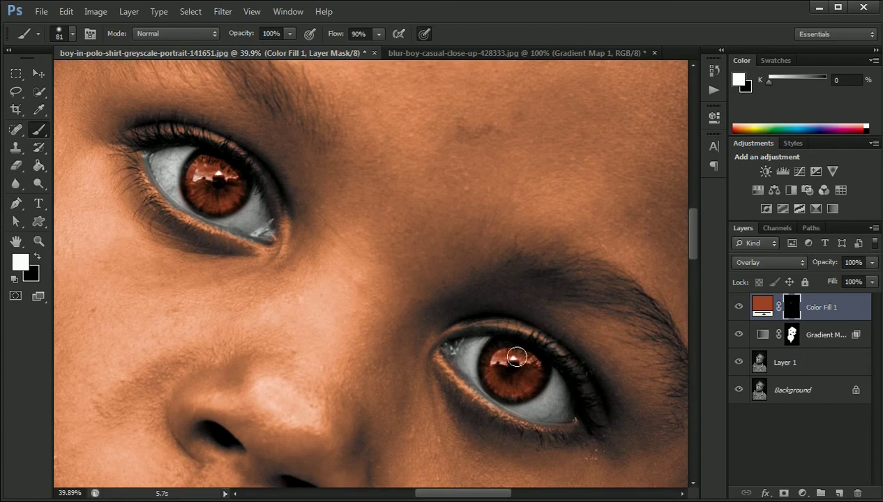
Blend the eye colour layer in Soft Light at 75% opacity.
left_click(778, 263)
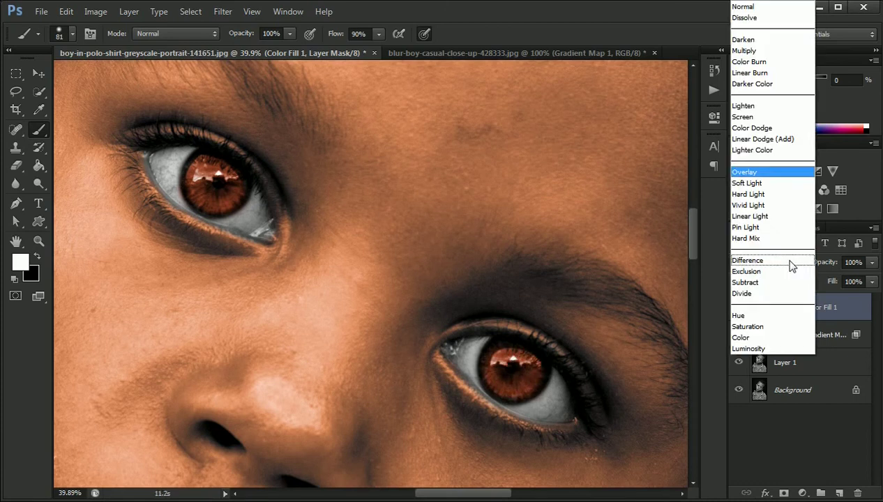
left_click(748, 183)
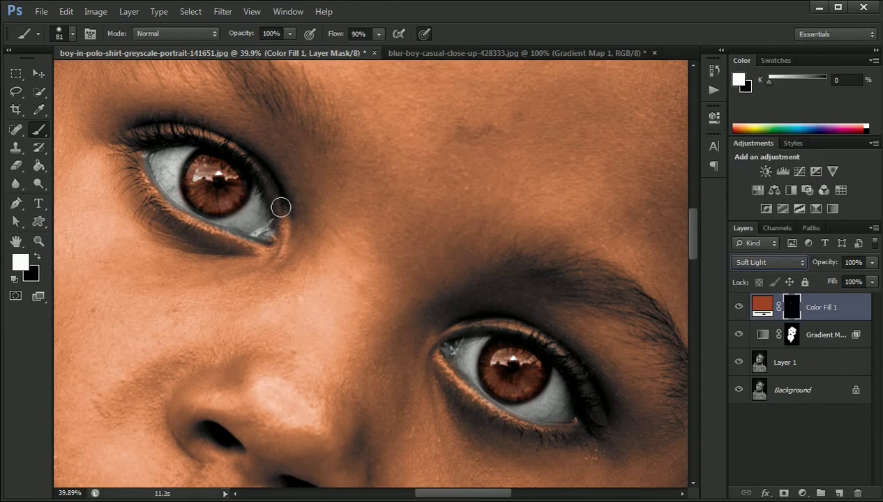
key("Up")
key("Down")
left_click_drag(832, 267, 822, 267)
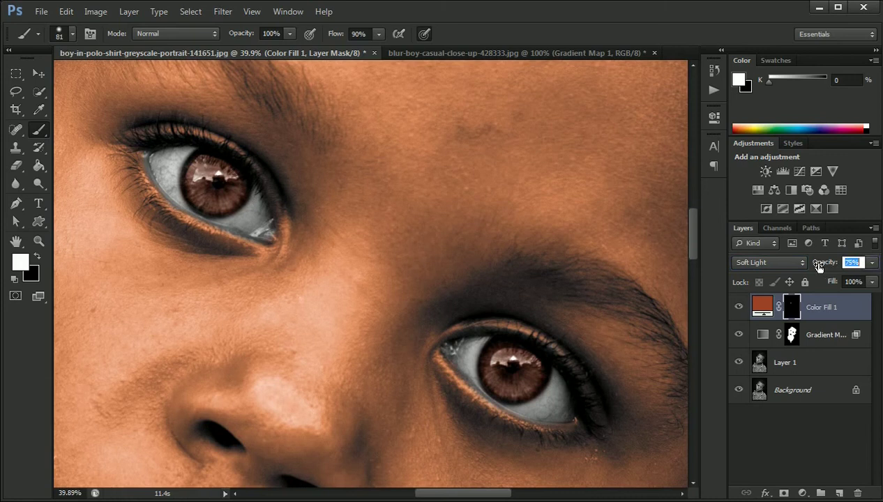
key("Return")
left_click(803, 493)
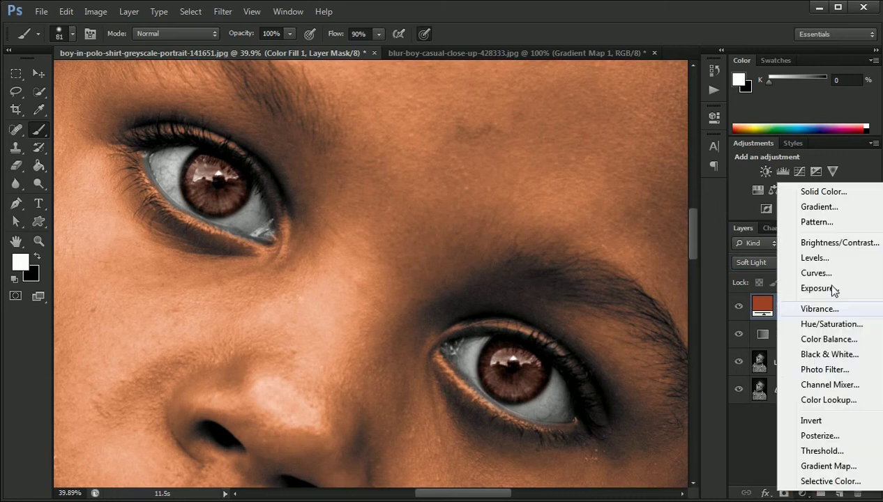
Add a Curves layer clipped to the eye colour fill, lifting the curve to brighten the irises.
left_click(815, 273)
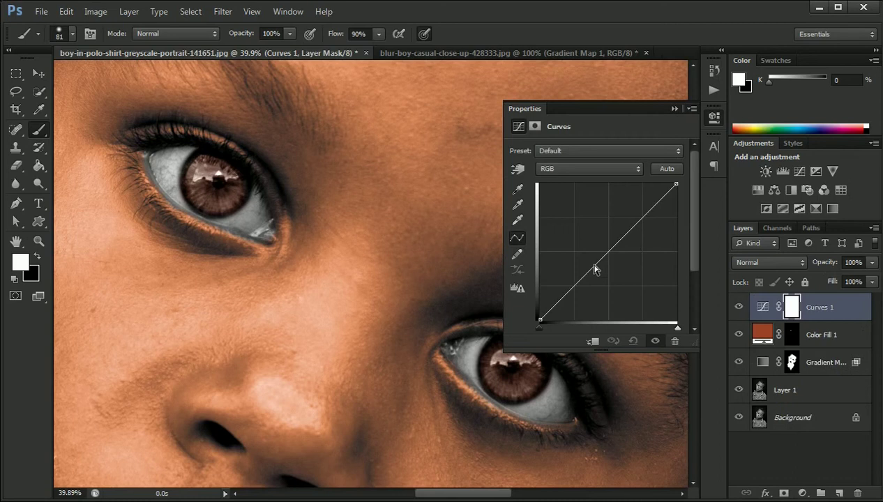
left_click_drag(613, 258, 601, 247)
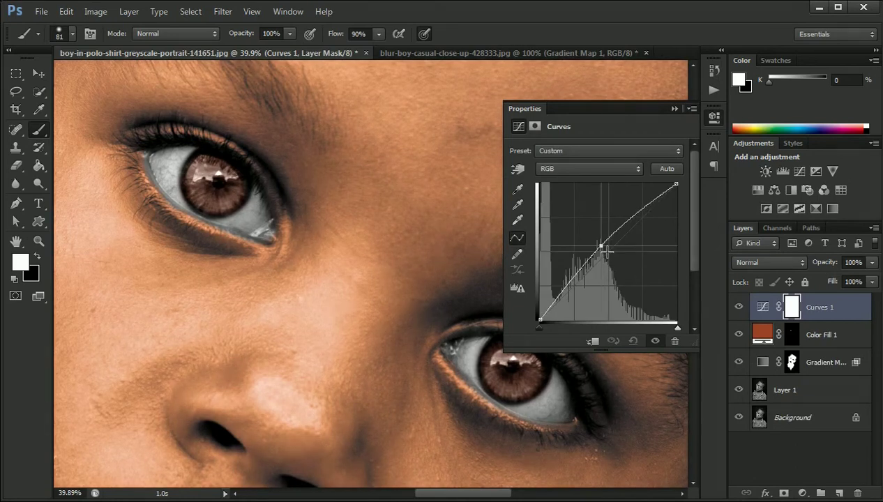
left_click(593, 341)
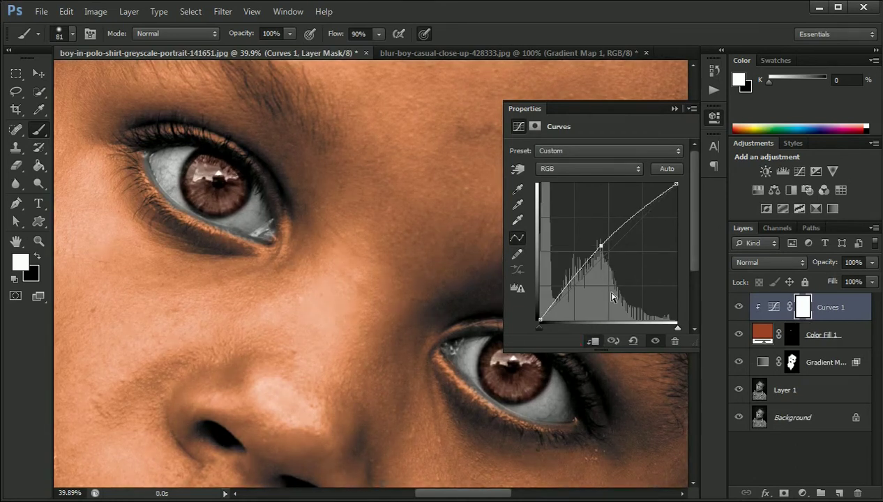
left_click_drag(676, 326, 658, 327)
mouse_move(540, 327)
left_mouse_down()
mouse_move(551, 328)
mouse_move(539, 327)
left_mouse_up()
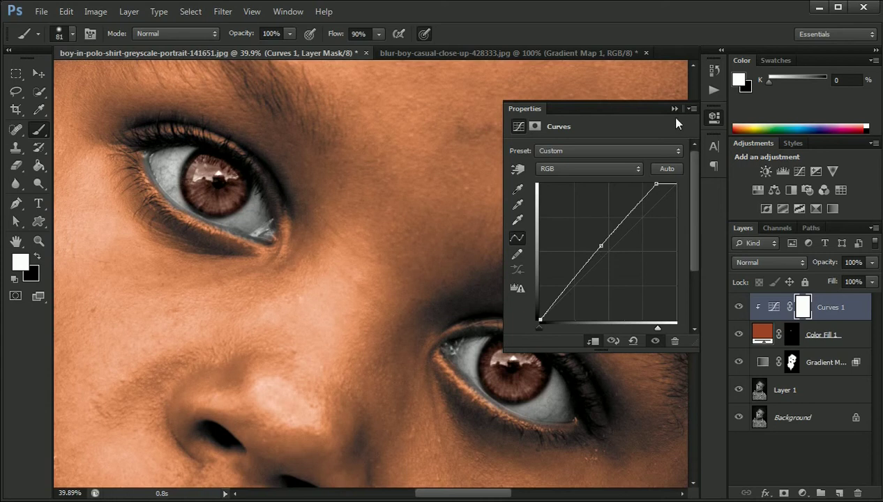
left_click(714, 117)
scroll(268, 175, "down", 1)
scroll(251, 155, "down", 1)
scroll(212, 149, "up", 2)
left_click(801, 492)
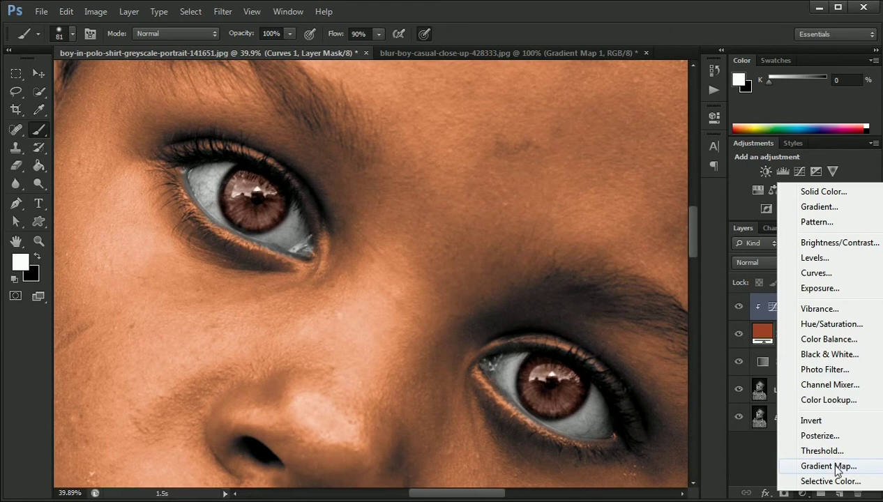
Add a light pink Solid Color fill blended in Overlay at 31% opacity.
left_click(825, 190)
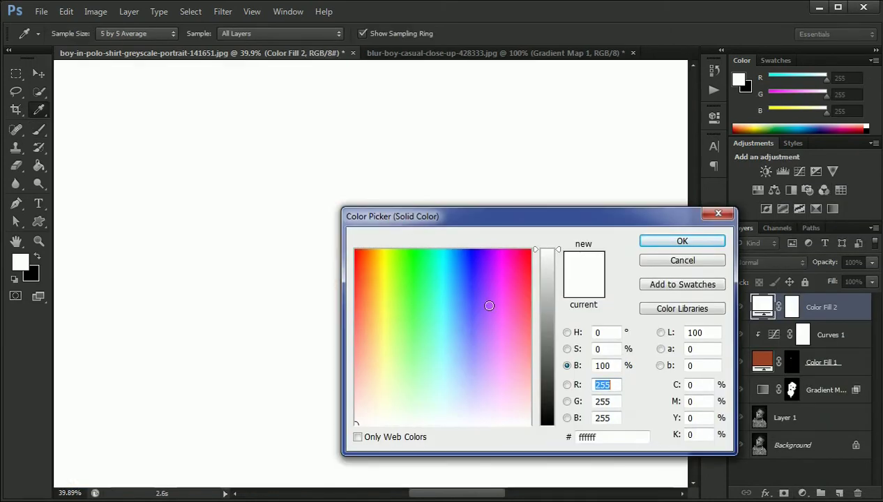
left_click_drag(355, 320, 354, 356)
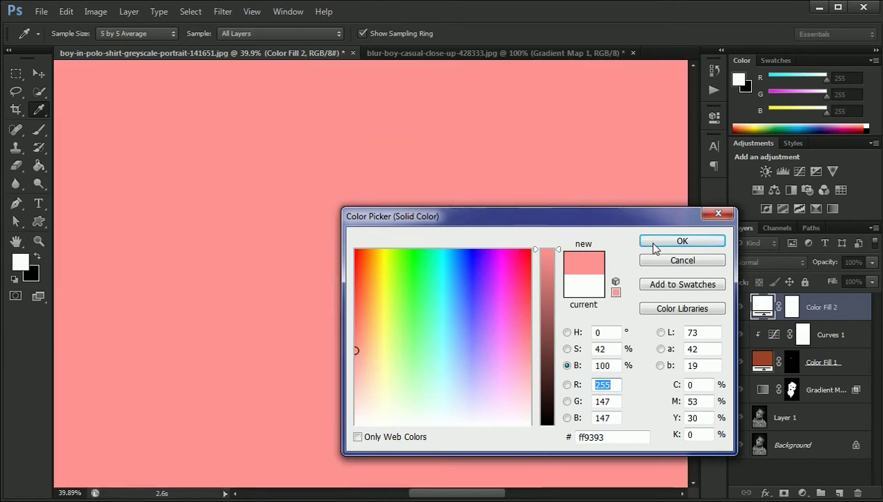
left_click(659, 243)
key("b")
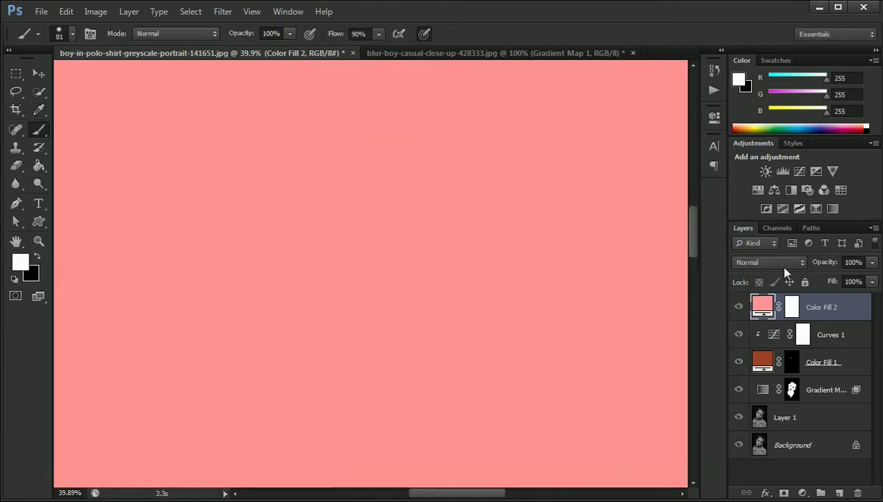
left_click(776, 264)
left_click(745, 172)
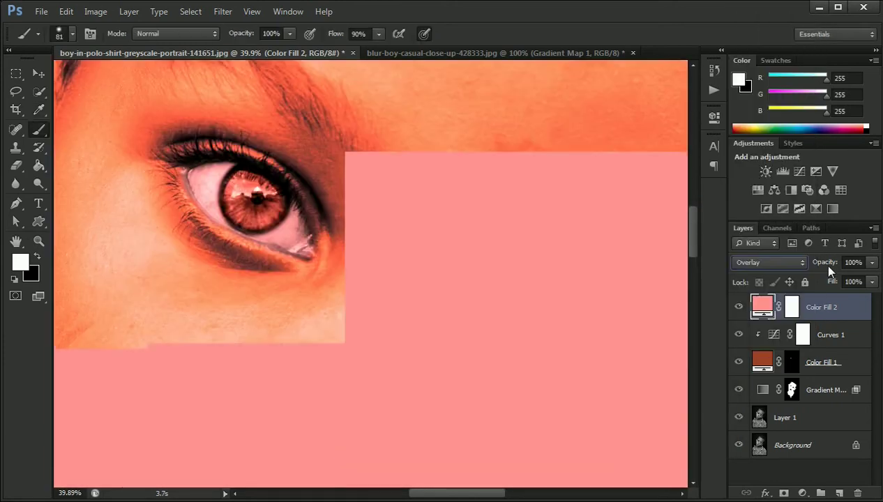
left_click_drag(841, 269, 826, 265)
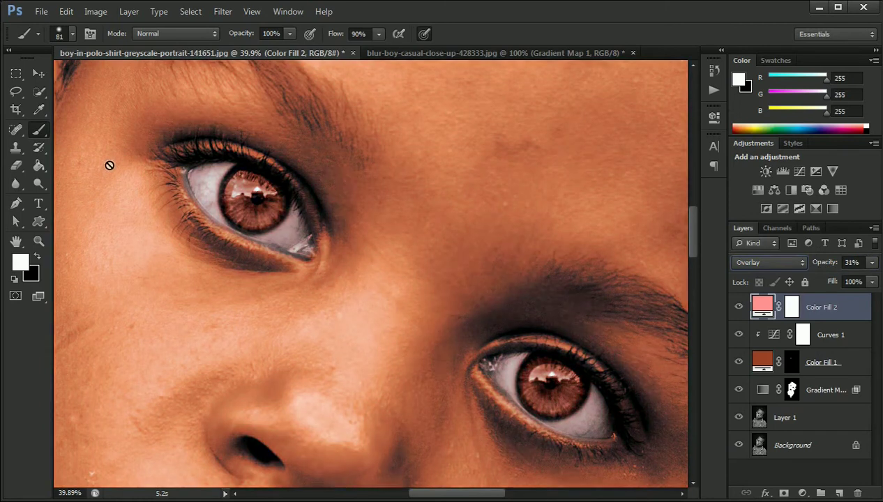
Invert the pink fill's mask and reveal pink along both eyes' lower rims.
left_click(794, 312)
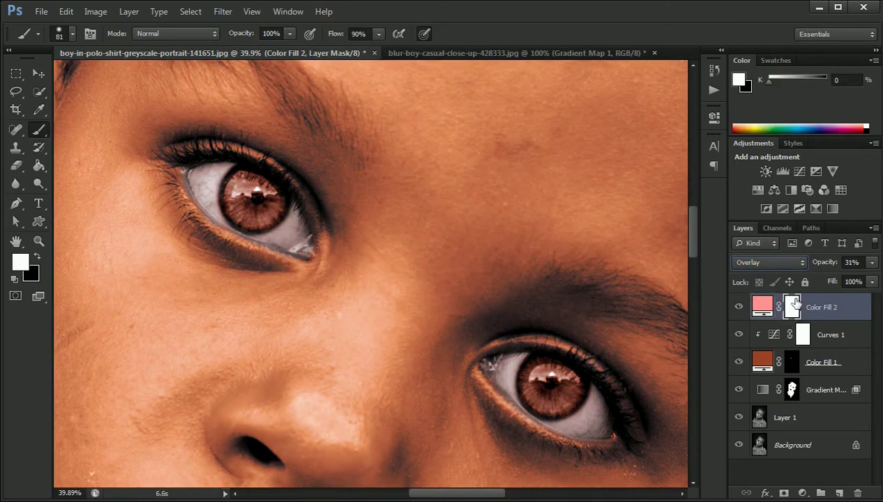
key("ctrl+i")
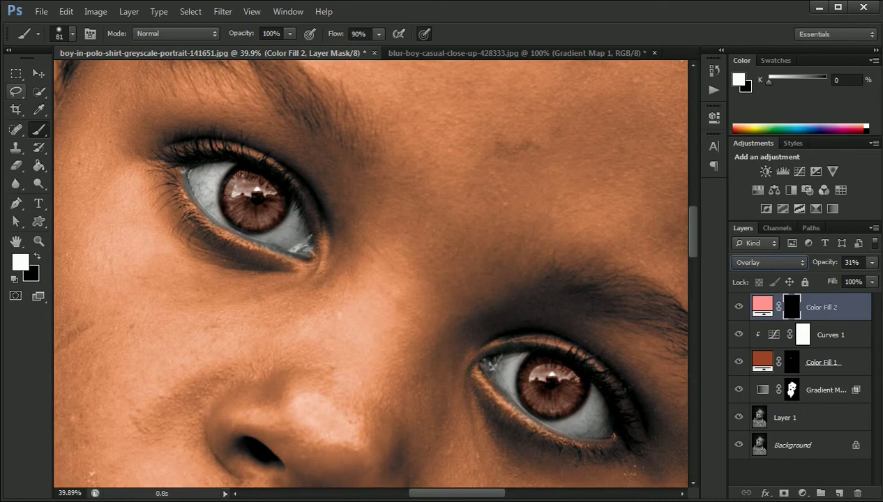
mouse_move(187, 178)
left_mouse_down()
mouse_move(221, 223)
mouse_move(312, 259)
left_mouse_up()
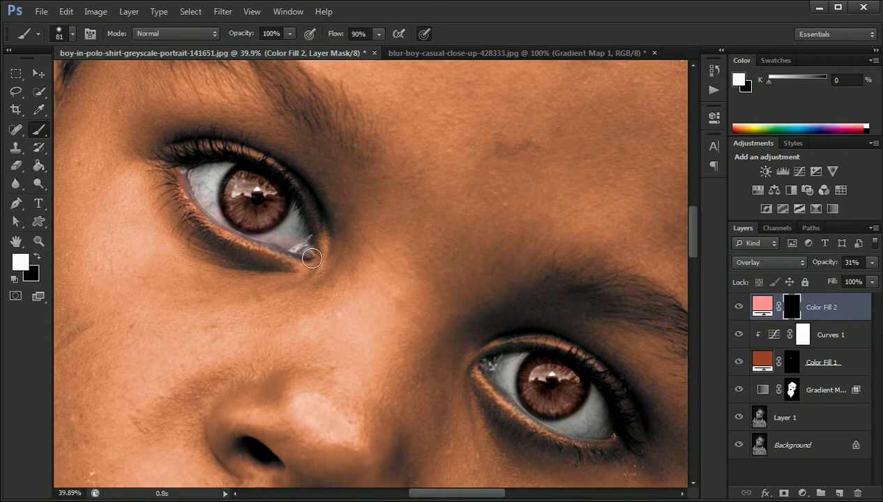
right_click(187, 177, "alt")
key("x")
left_click_drag(310, 252, 235, 221)
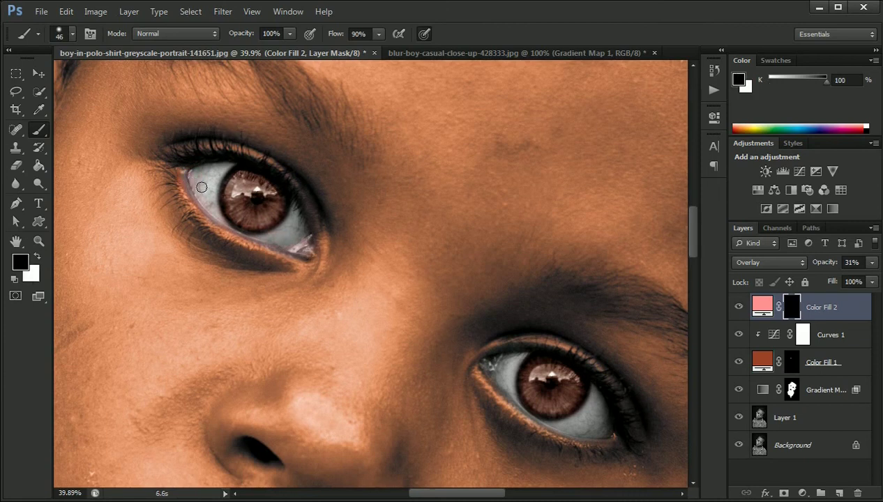
key("x")
left_click_drag(499, 390, 616, 451)
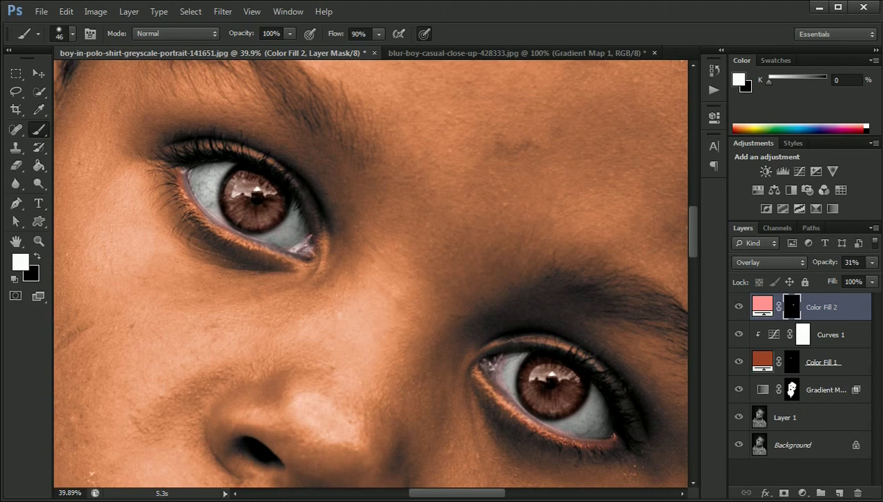
Lightly add pink to both lower eye whites with a 91 px, 18% flow brush, then restore 100% flow.
left_click_drag(343, 36, 294, 33)
left_click_drag(207, 177, 216, 205)
left_click_drag(304, 236, 313, 259)
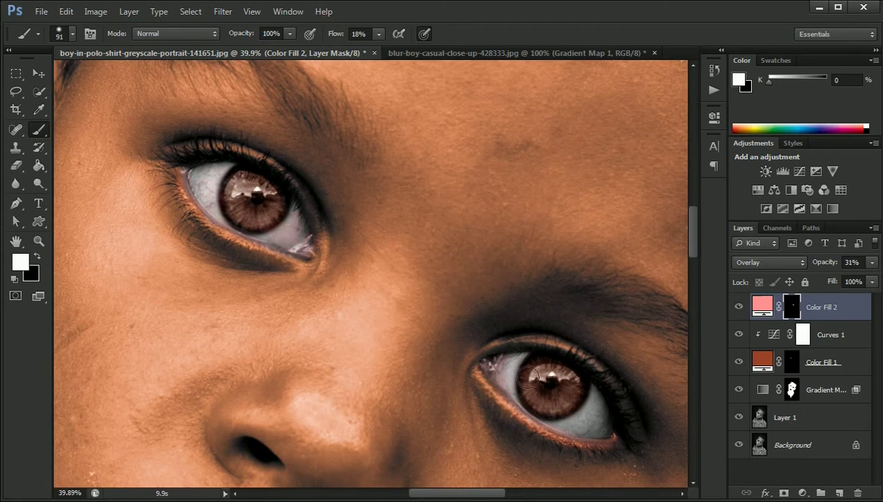
left_click_drag(582, 449, 604, 443)
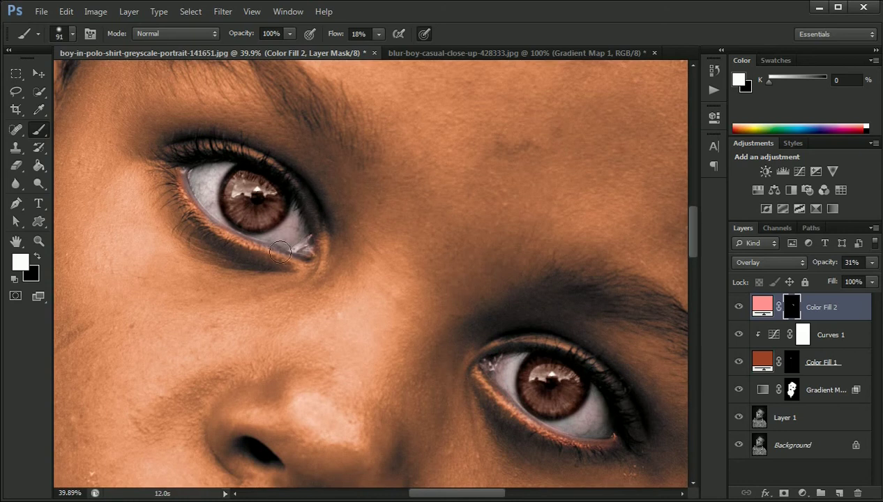
left_click_drag(315, 253, 321, 256)
left_click(358, 34)
type("100")
key("Return")
Set the pink fill to Multiply blending at 51% opacity.
left_click_drag(822, 264, 831, 265)
key("BackSpace")
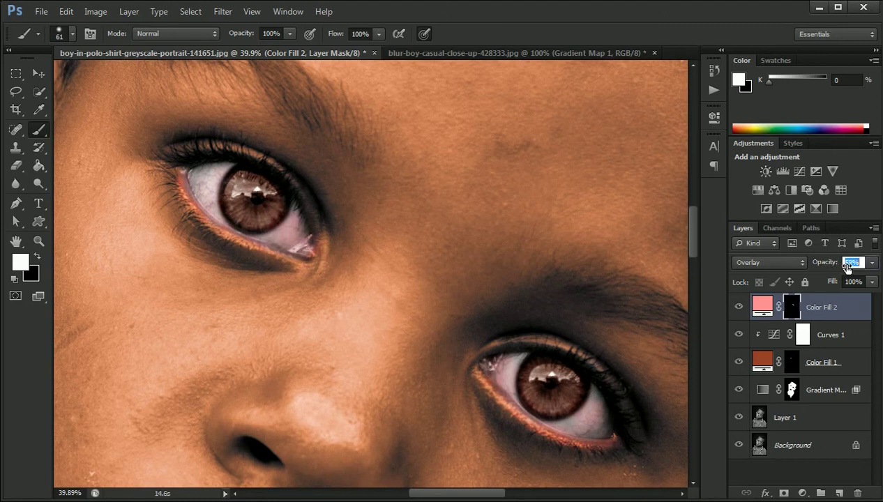
key("Return")
key("shift+alt+m")
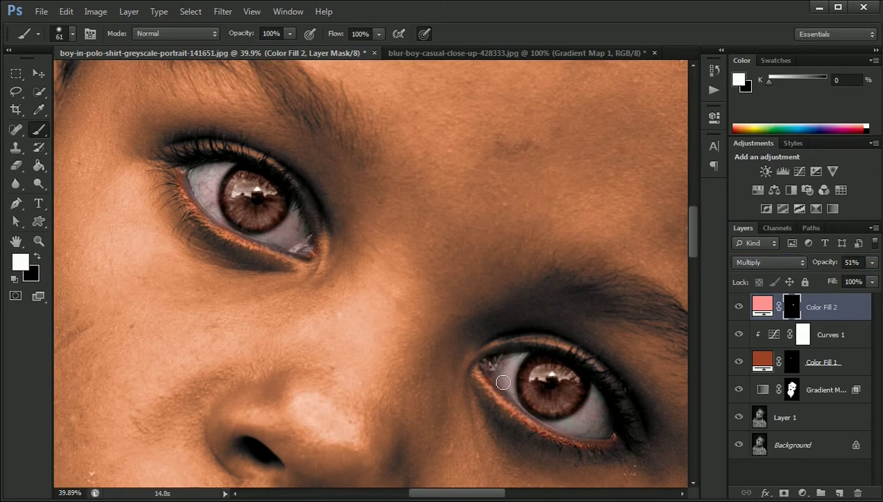
left_click(840, 494)
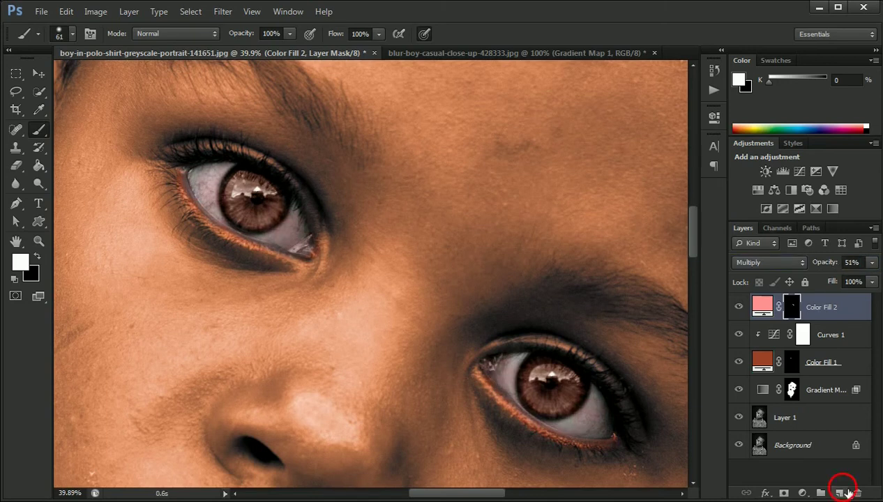
Paint light pink #ffa8b0 along both lower eyelids with a 31 px brush.
left_click(20, 262)
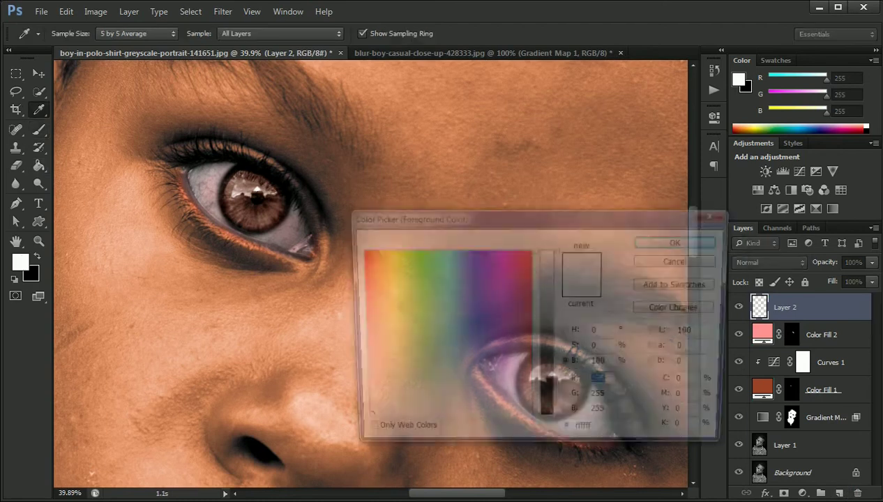
left_click_drag(526, 325, 528, 366)
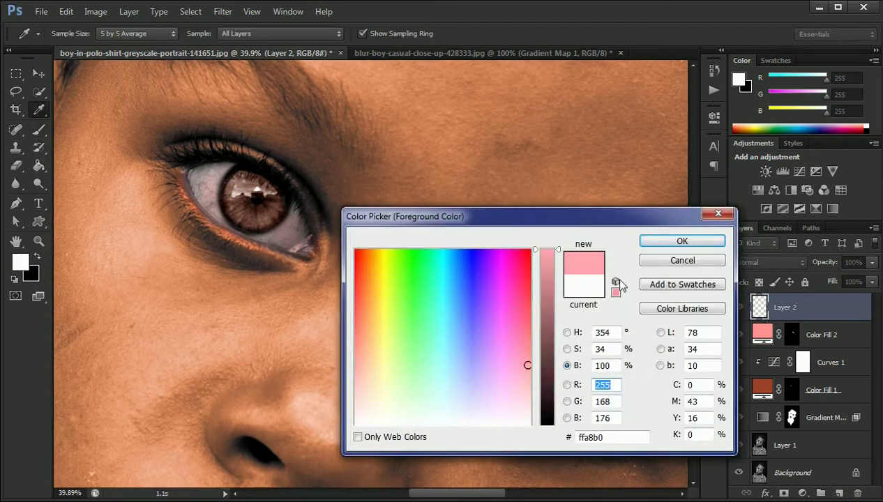
left_click(651, 242)
left_click_drag(185, 182, 221, 224)
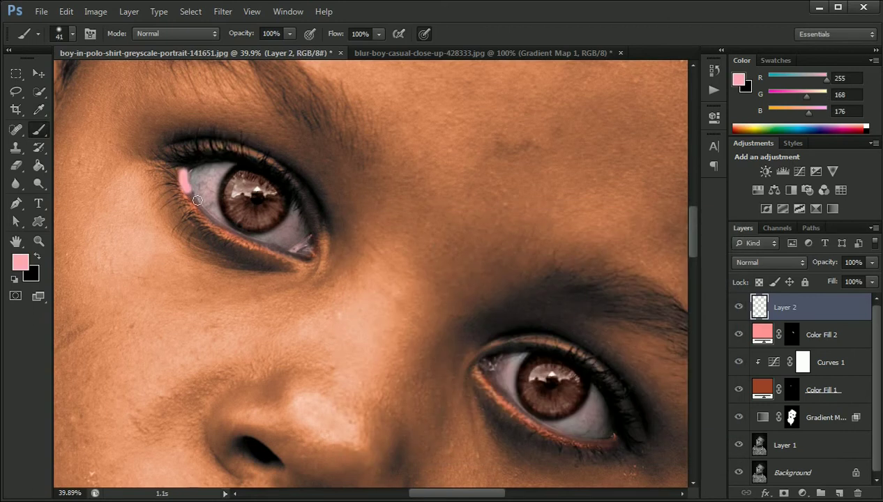
key("ctrl+z")
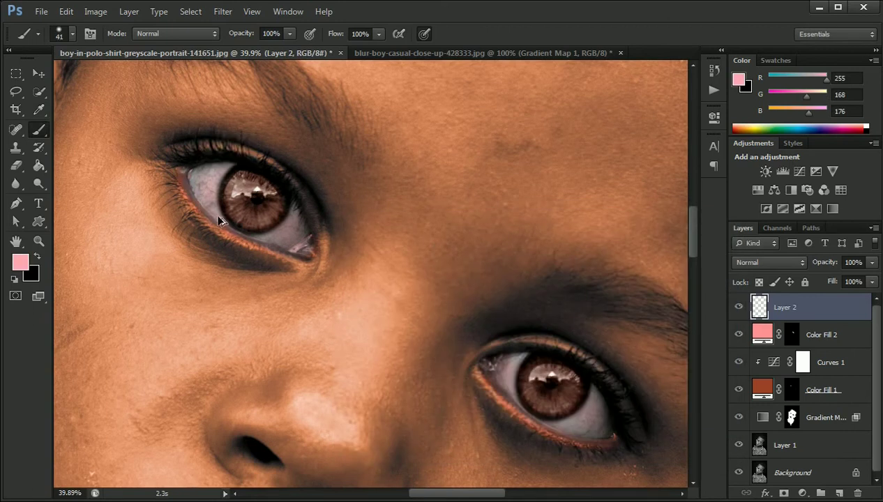
left_click_drag(185, 178, 179, 136)
left_click_drag(180, 169, 204, 208)
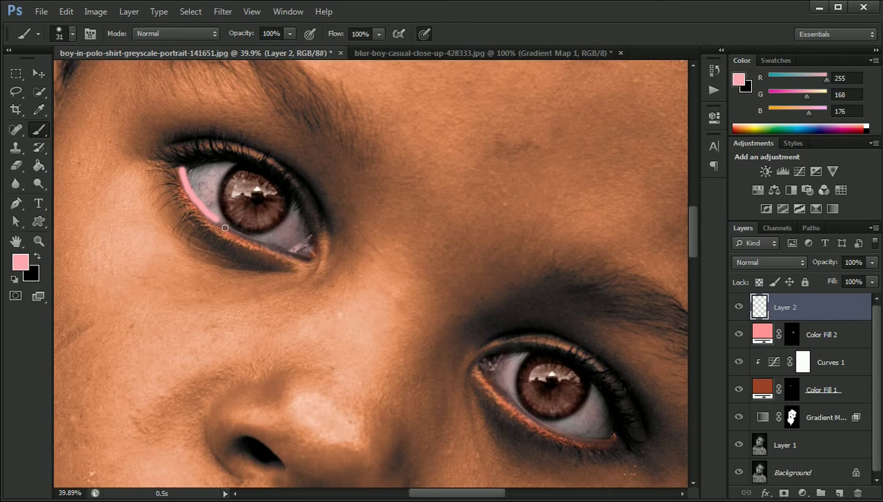
mouse_move(238, 237)
left_mouse_down()
mouse_move(290, 253)
mouse_move(314, 248)
mouse_move(305, 255)
left_mouse_up()
mouse_move(501, 360)
left_mouse_down()
mouse_move(491, 373)
mouse_move(545, 427)
mouse_move(619, 442)
left_mouse_up()
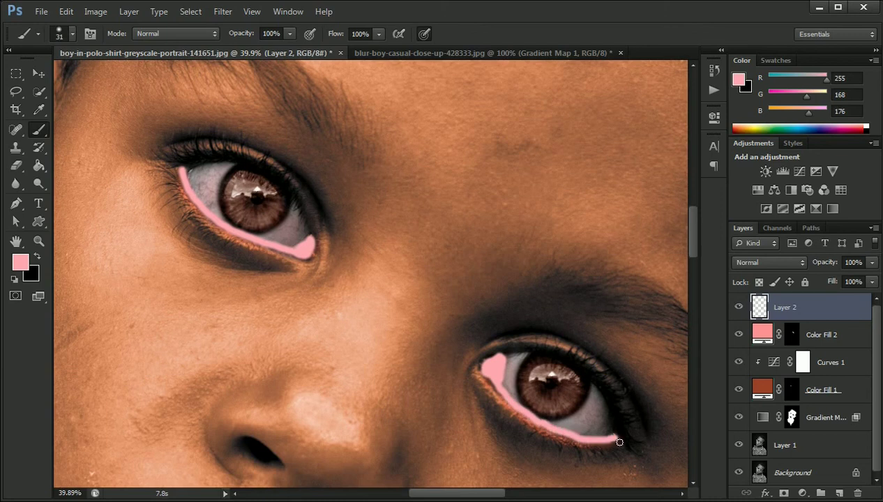
Blend the pink eyelid strokes layer in Soft Light.
left_click(796, 264)
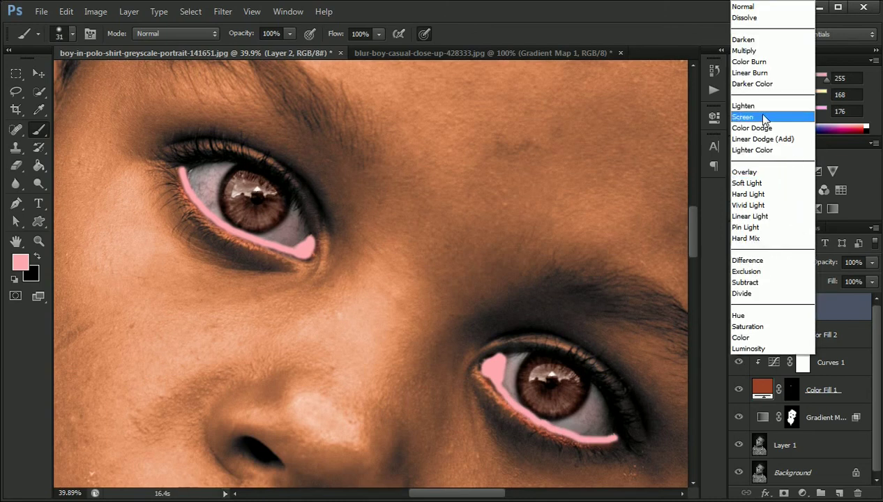
left_click(767, 182)
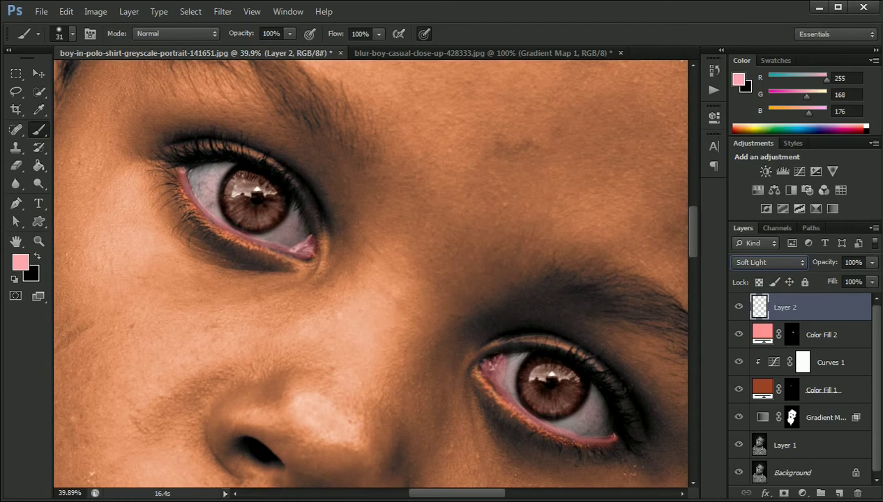
left_click(223, 11)
mouse_move(230, 150)
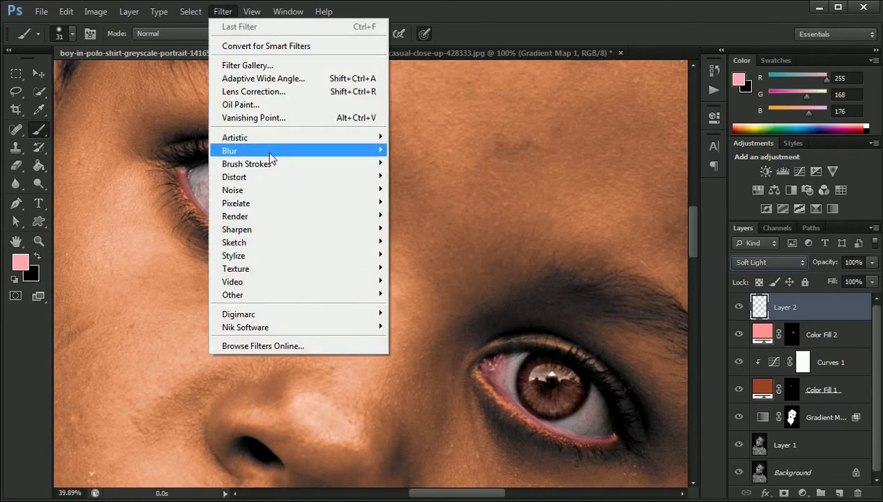
Soften the pink eyelid strokes with a Gaussian Blur of about 12.7 px.
left_click(439, 248)
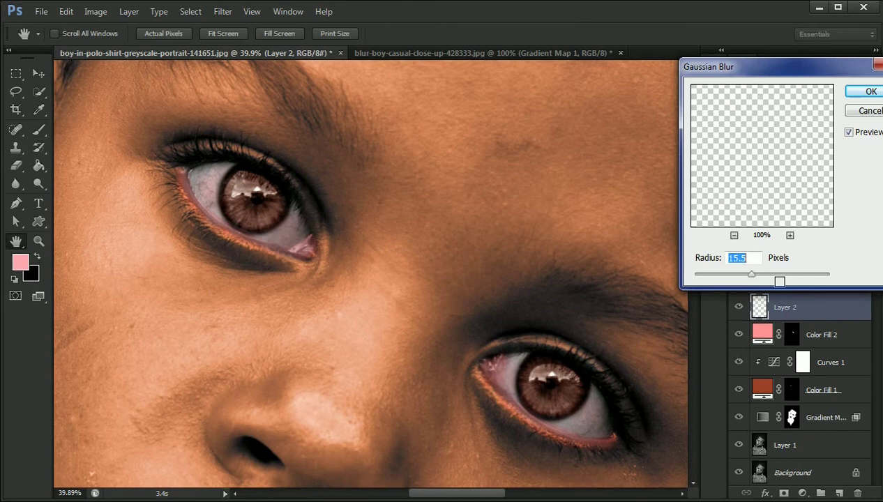
left_click_drag(752, 275, 749, 275)
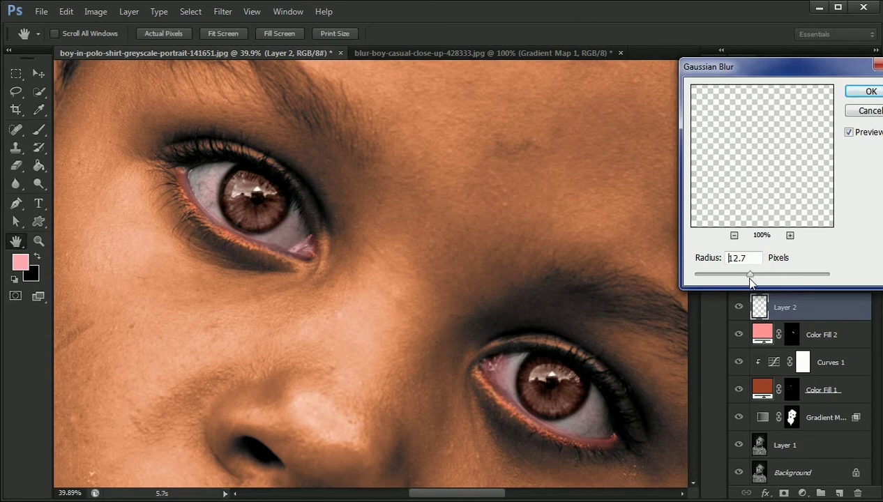
left_click(872, 93)
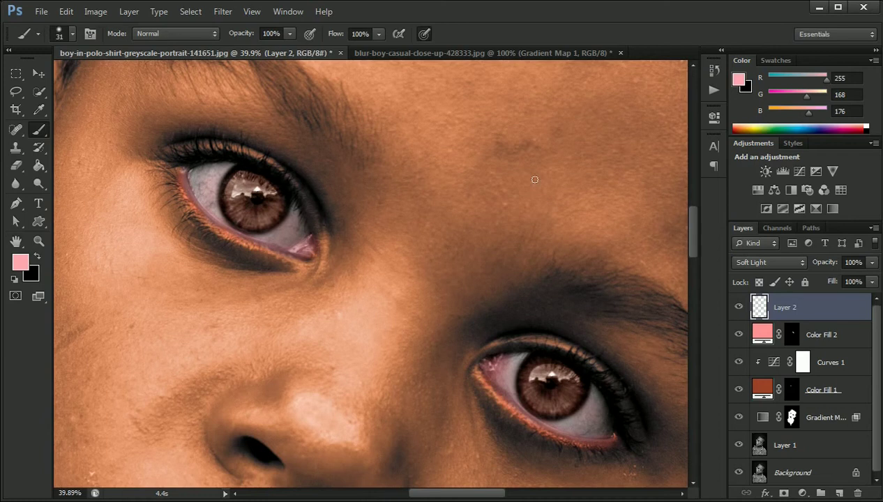
Zoom out to the whole portrait, then zoom in on the lips.
key("z")
key("z")
key("z")
left_click(405, 33)
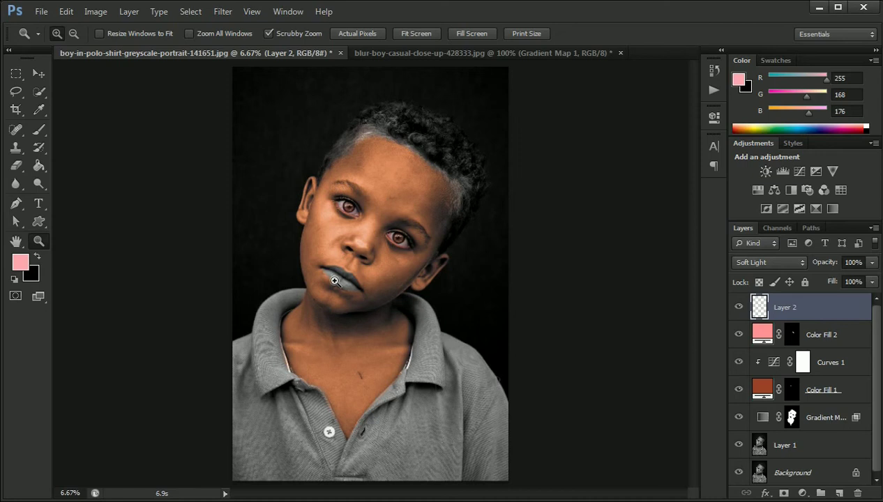
left_click_drag(335, 282, 349, 281)
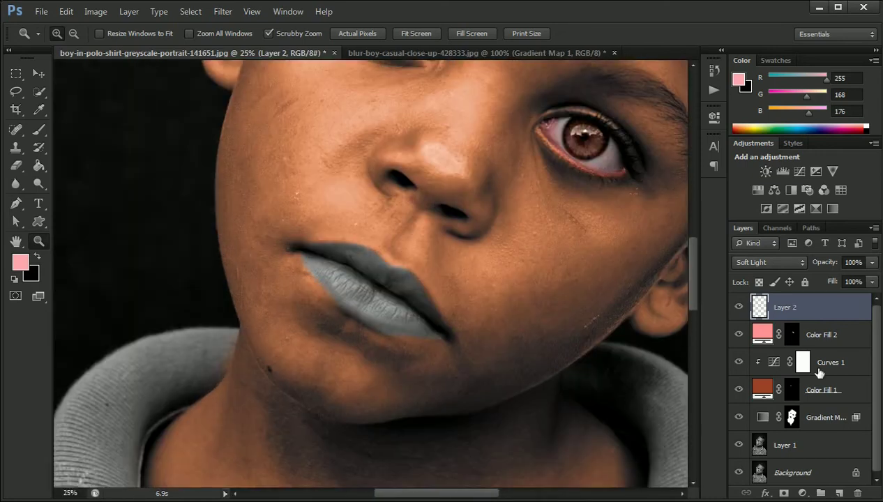
Add a Photo Filter adjustment on Layer 1 with the Warming Filter (81) preset at 75% density.
left_click(827, 447)
left_click(803, 494)
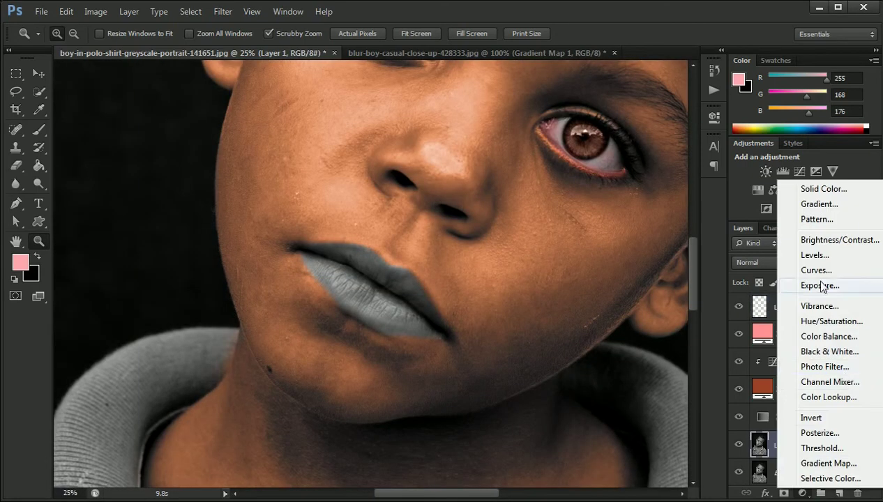
left_click(831, 367)
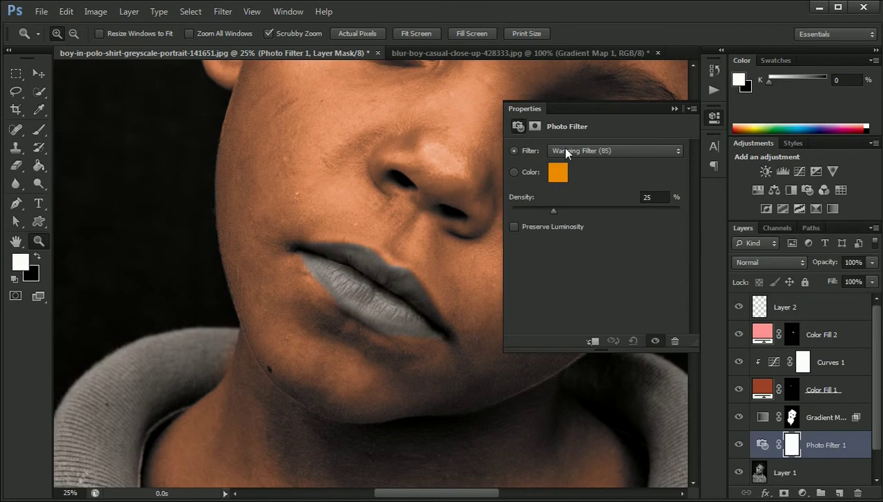
left_click(567, 152)
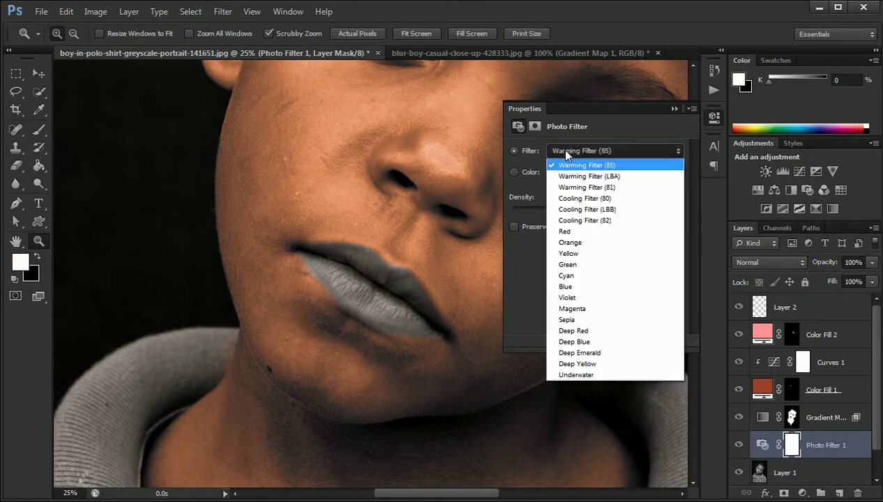
left_click(584, 188)
left_click_drag(625, 214, 630, 213)
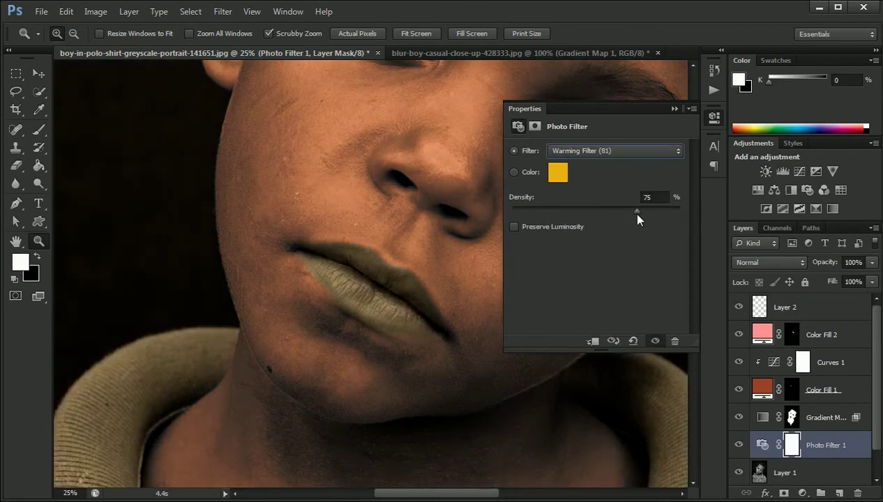
Change the filter colour to a deep rust red-orange and turn on Preserve Luminosity.
left_click(560, 174)
left_click(361, 286)
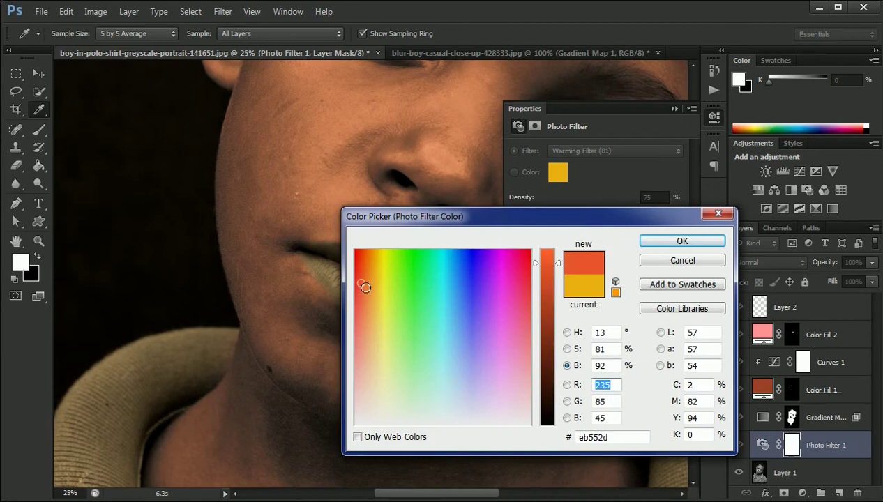
left_click(368, 287)
left_click(362, 287)
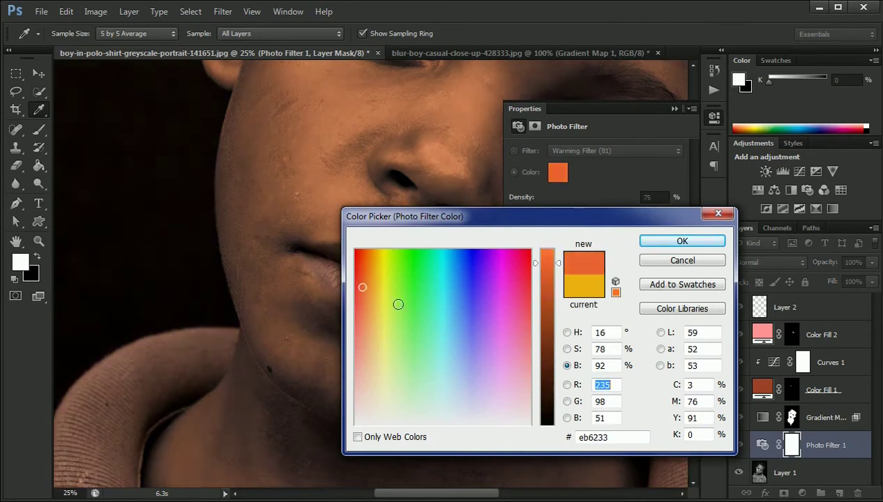
left_click_drag(544, 300, 545, 314)
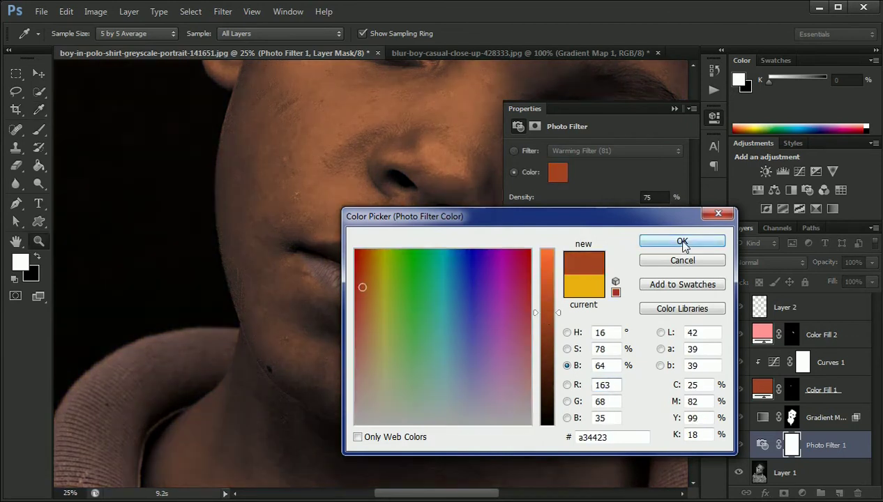
left_click(694, 240)
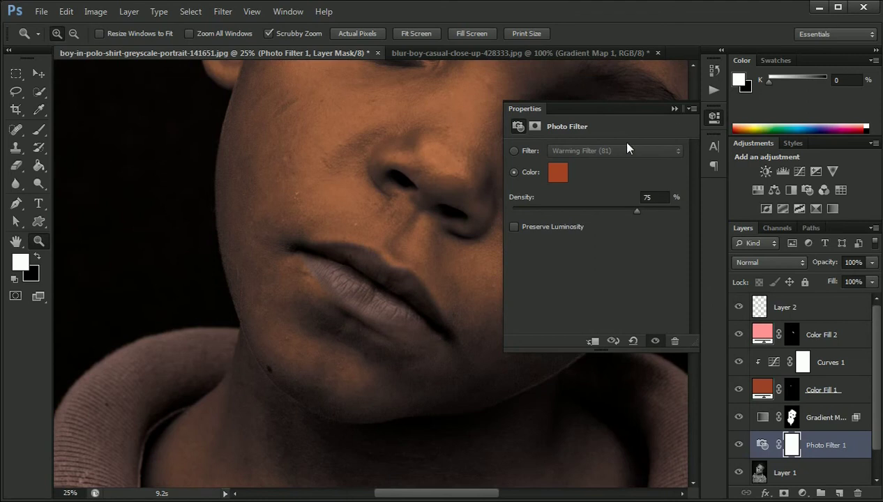
left_click(514, 229)
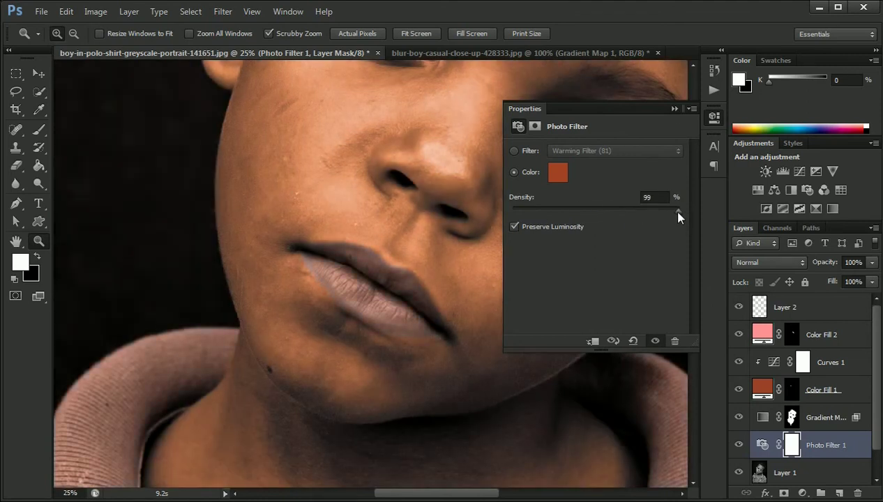
Retint the filter to burnt orange (#bc4f1a) and raise the density to 99%.
left_click(560, 174)
mouse_move(536, 309)
left_mouse_down()
mouse_move(533, 349)
mouse_move(523, 348)
left_mouse_up()
left_click(583, 438)
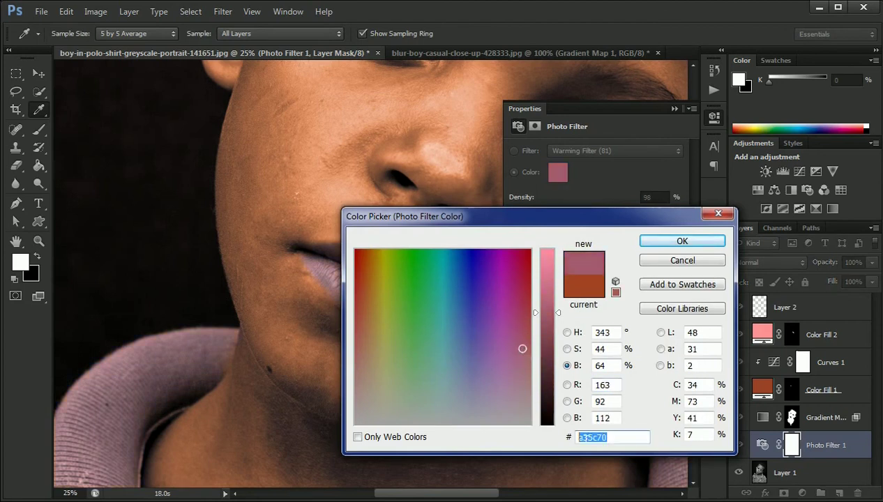
mouse_move(369, 285)
left_mouse_down()
mouse_move(358, 325)
mouse_move(371, 306)
left_mouse_up()
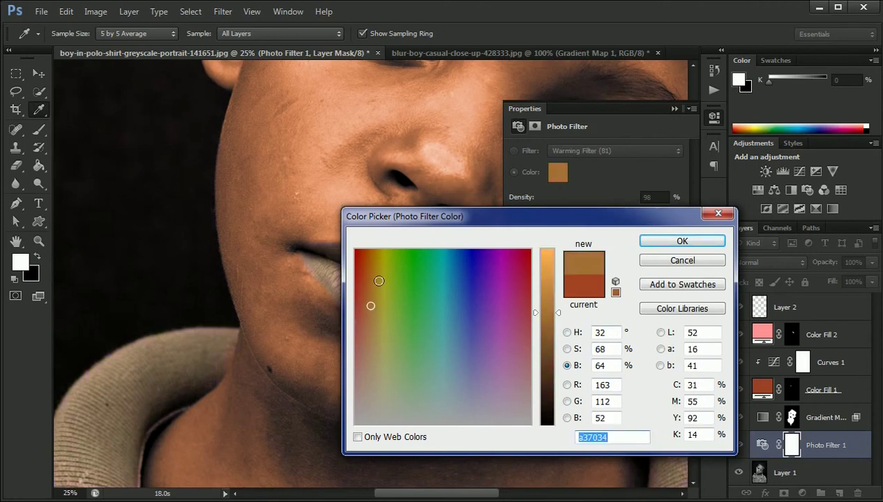
left_click(366, 274)
left_click_drag(543, 300, 543, 295)
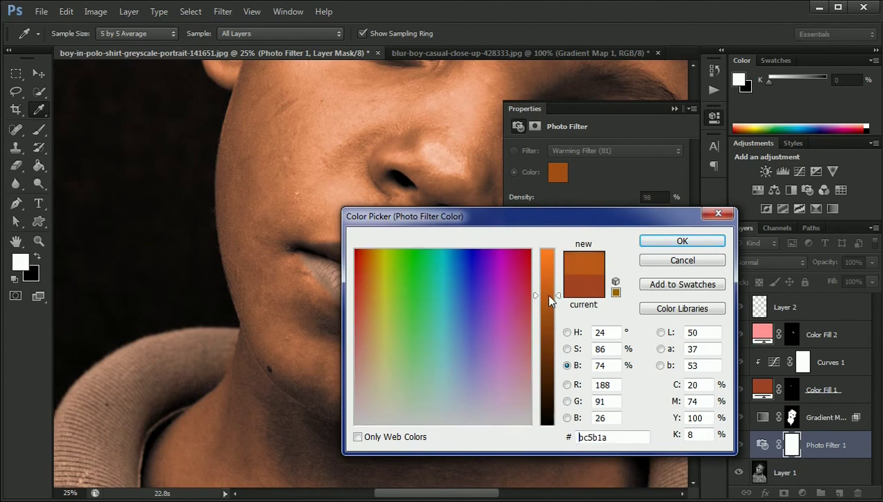
left_click_drag(369, 279, 370, 278)
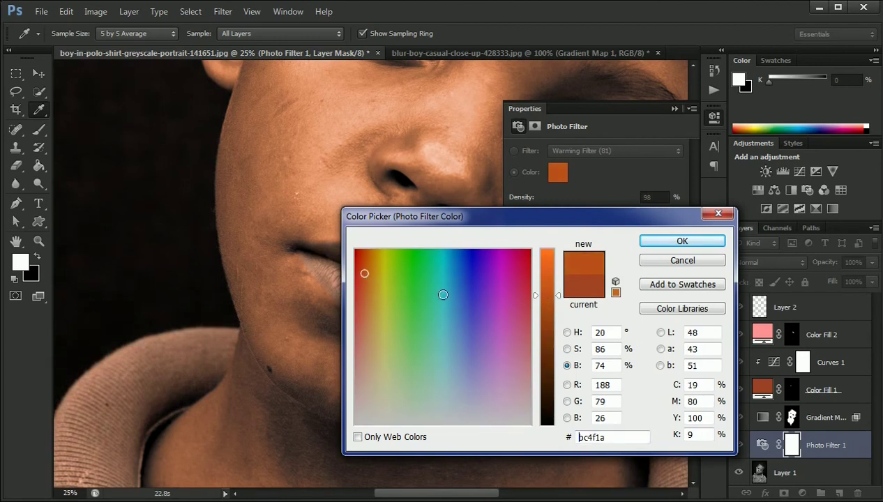
left_click(660, 243)
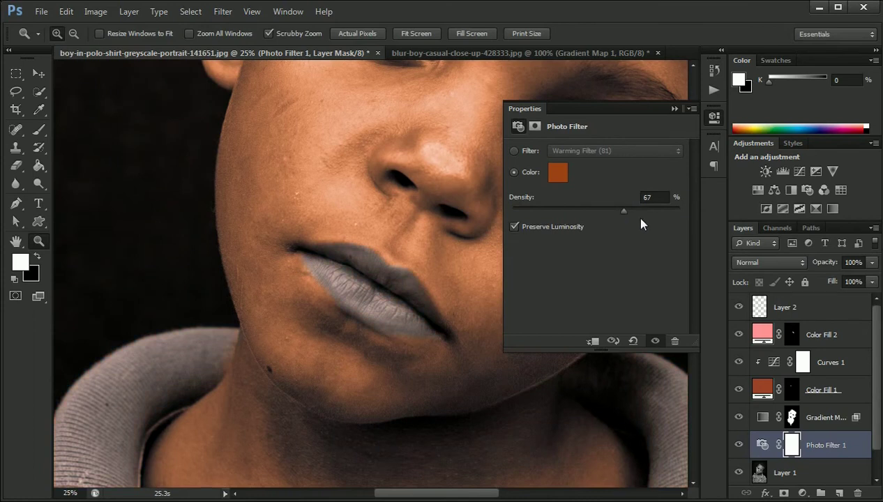
left_click_drag(642, 222, 680, 228)
left_click(715, 118)
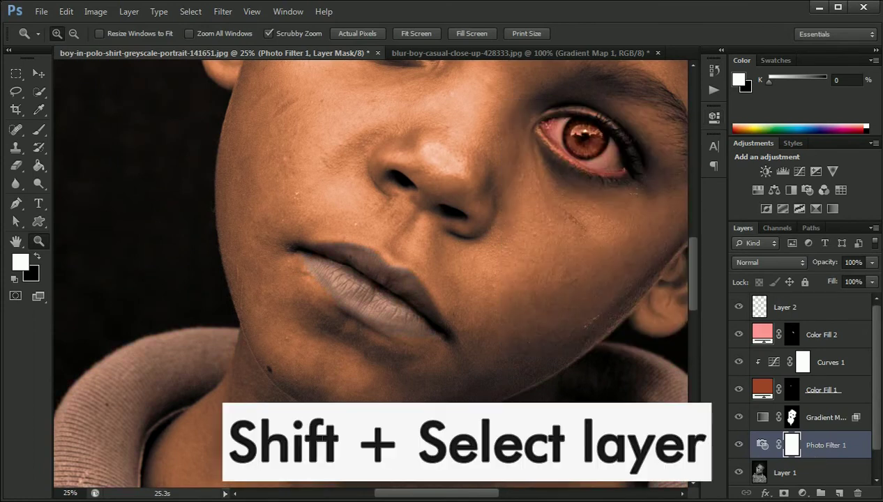
Invert the Photo Filter mask and brush the warm filter back onto the lips.
key("ctrl+i")
left_click(41, 128)
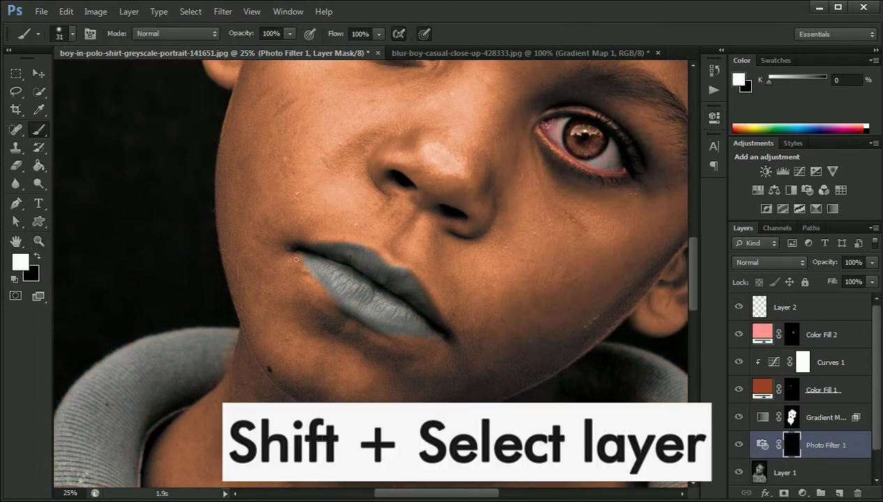
mouse_move(325, 260)
left_mouse_down()
mouse_move(341, 275)
mouse_move(391, 285)
mouse_move(342, 283)
left_mouse_up()
mouse_move(385, 326)
left_mouse_down()
mouse_move(391, 286)
mouse_move(400, 318)
mouse_move(385, 276)
mouse_move(376, 325)
left_mouse_up()
scroll(382, 254, "down", 2)
scroll(394, 186, "down", 2)
scroll(394, 186, "down", 2)
Set the Photo Filter layer to Color blending at 86% and fit the portrait on screen.
left_click(770, 262)
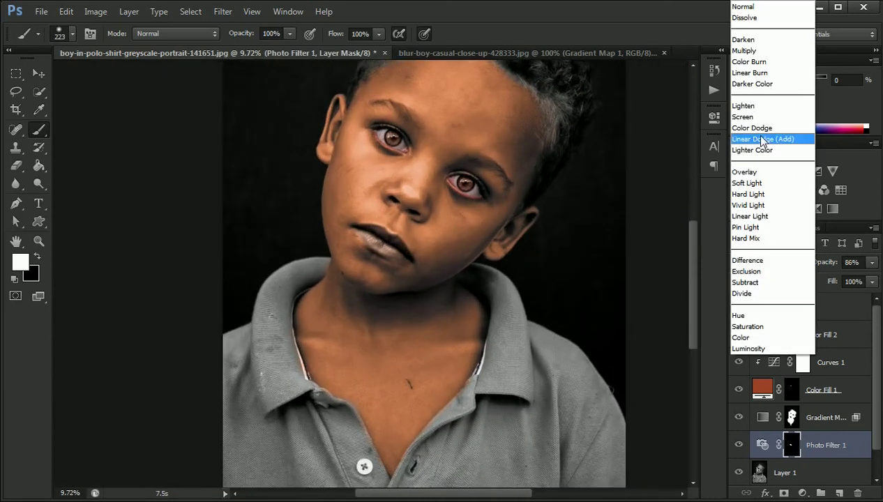
left_click(753, 335)
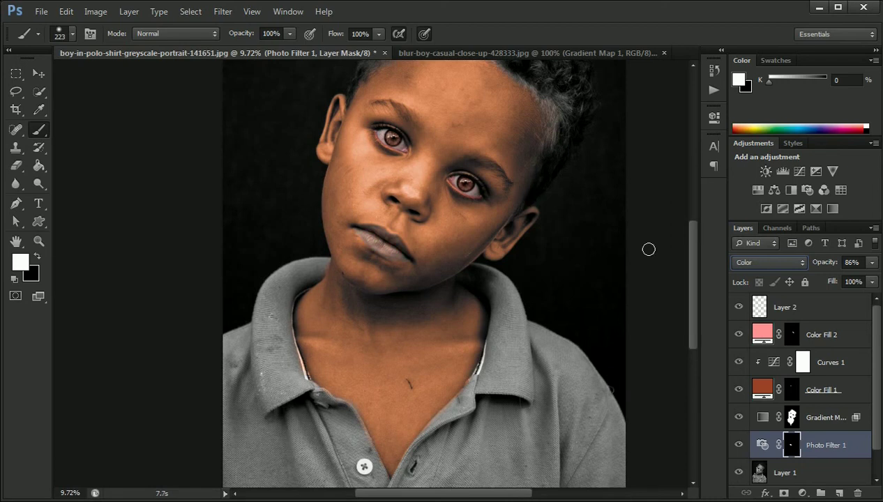
left_click_drag(693, 250, 688, 221)
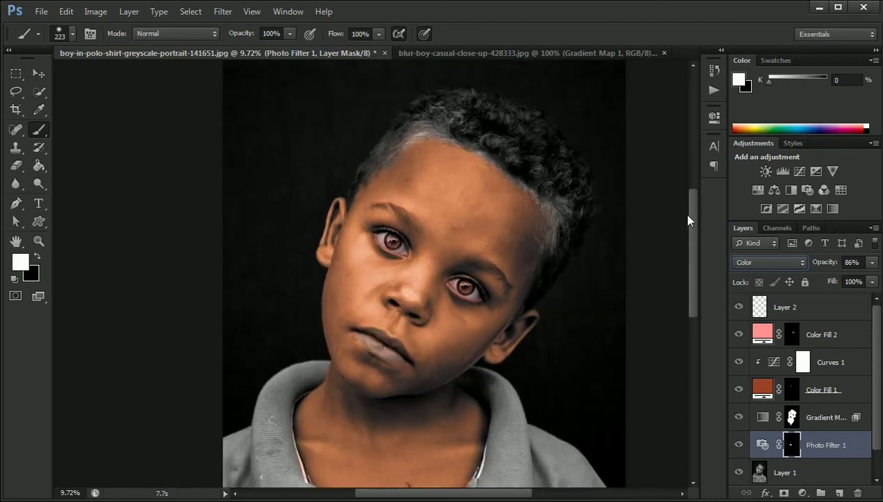
key("z")
left_click(416, 35)
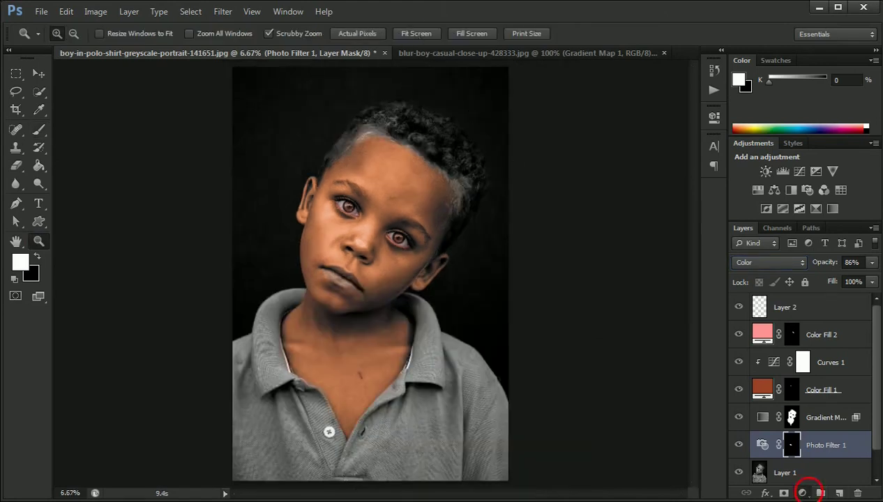
Add a colorized Hue/Saturation layer at hue 201, saturation 43, with its mask inverted.
left_click(802, 493)
left_click(826, 323)
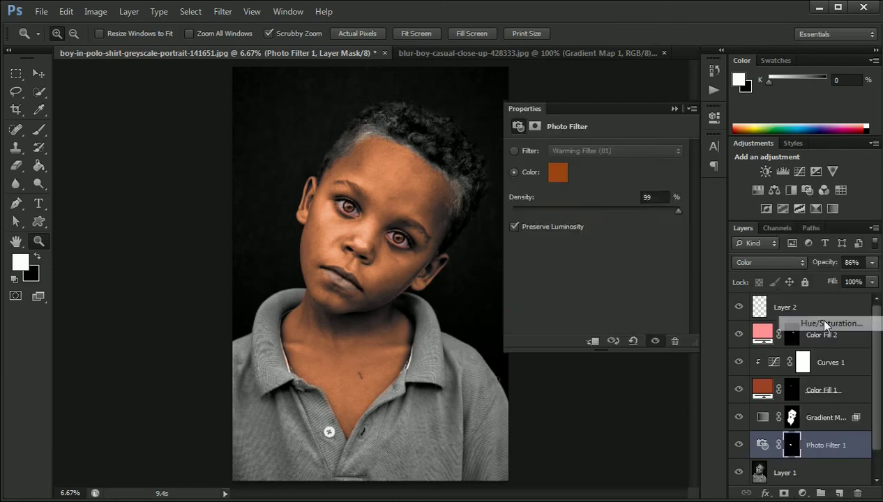
left_click(576, 277)
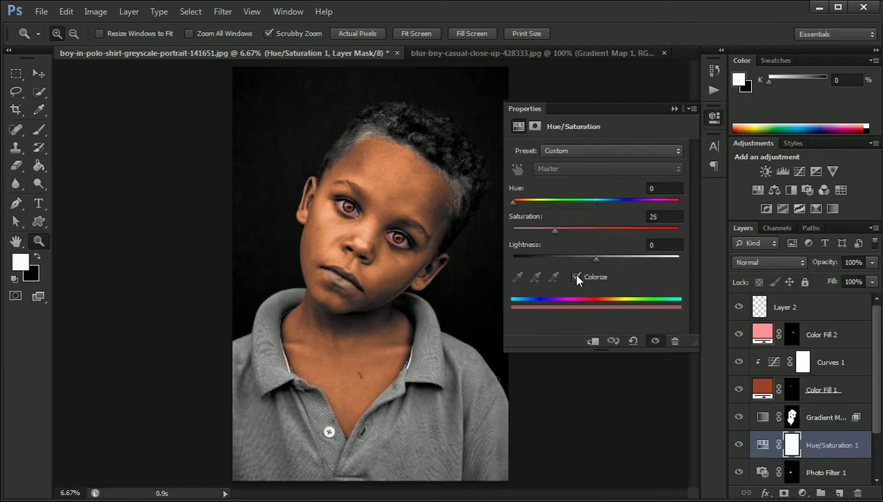
mouse_move(514, 201)
left_mouse_down()
mouse_move(628, 200)
mouse_move(600, 202)
mouse_move(607, 205)
left_mouse_up()
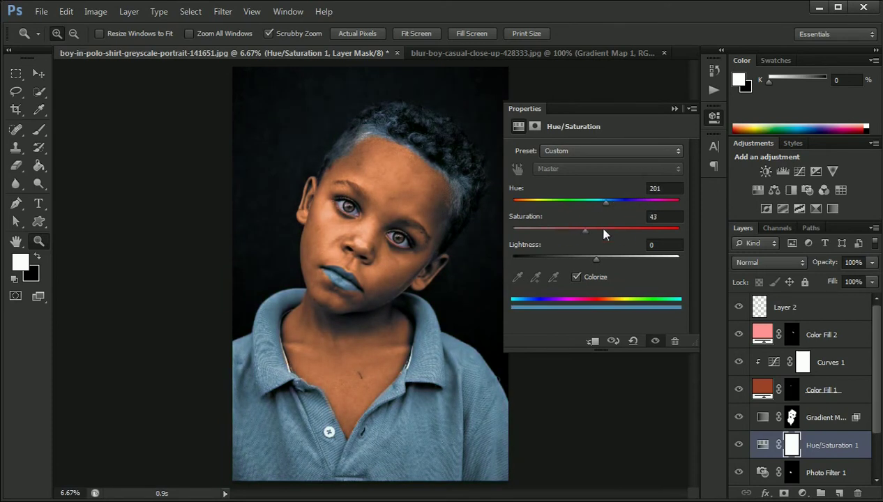
left_click(674, 109)
key("ctrl+i")
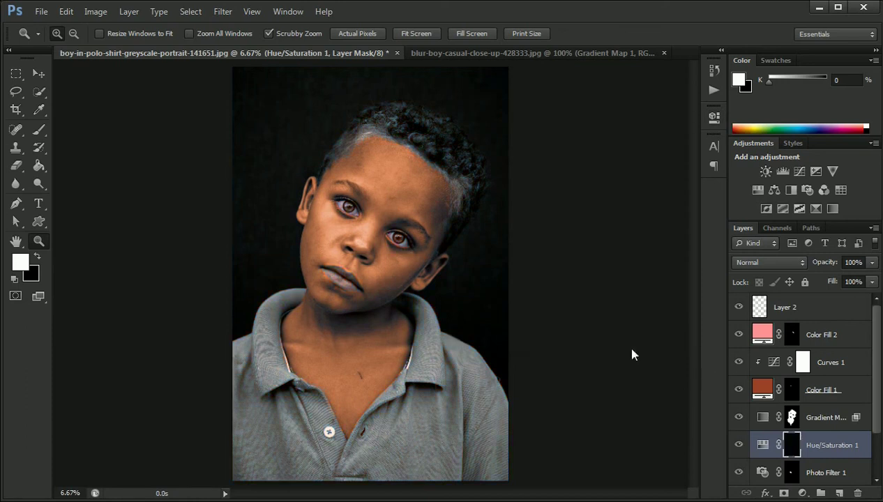
Paint blue over the shirt's edges, right shoulder, lower left and placket with a 1500 px brush.
left_click(38, 132)
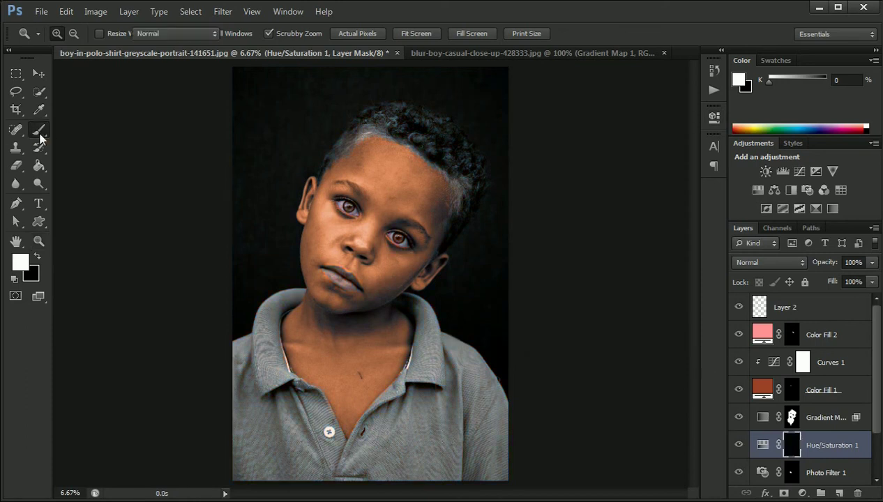
mouse_move(261, 434)
left_mouse_down()
mouse_move(291, 437)
mouse_move(260, 412)
left_mouse_up()
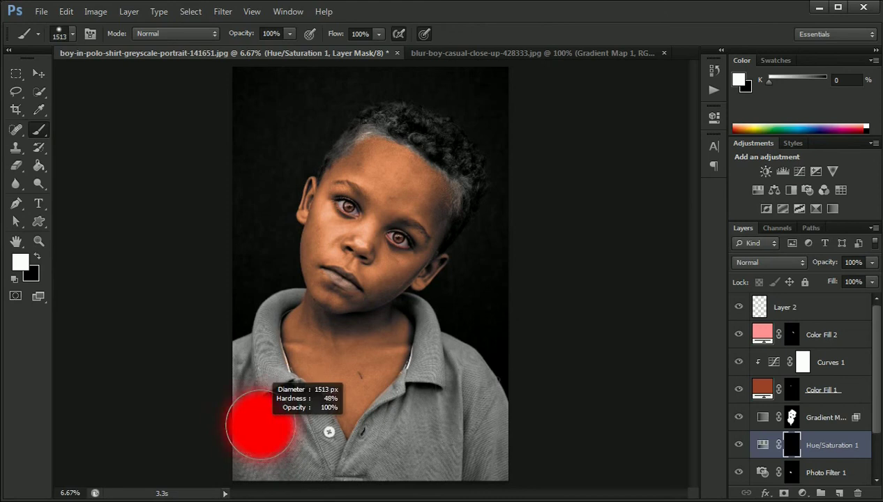
left_click_drag(502, 382, 509, 481)
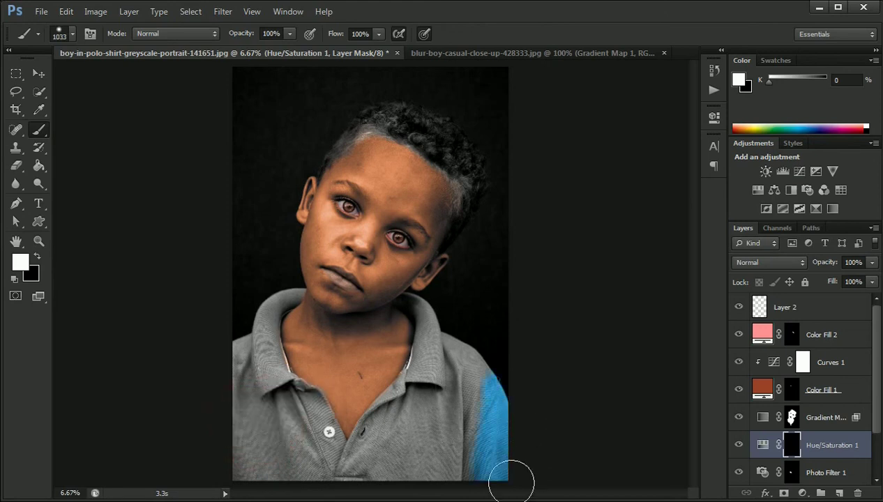
mouse_move(504, 356)
left_mouse_down()
mouse_move(393, 484)
mouse_move(362, 495)
left_mouse_up()
mouse_move(277, 496)
left_mouse_down()
mouse_move(345, 493)
mouse_move(310, 473)
mouse_move(286, 473)
mouse_move(317, 461)
left_mouse_up()
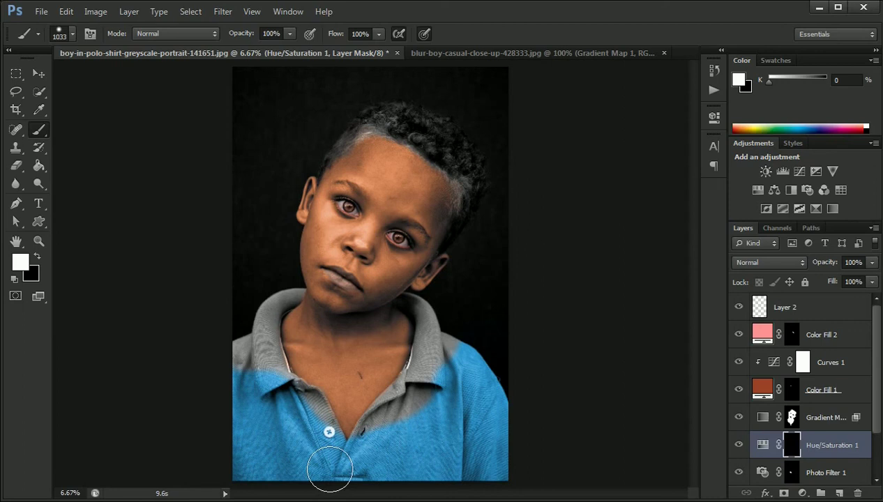
left_click_drag(330, 473, 308, 419)
scroll(307, 419, "up", 1)
scroll(272, 402, "up", 1)
scroll(281, 398, "up", 1)
scroll(286, 401, "up", 1)
scroll(291, 404, "up", 2)
scroll(308, 427, "up", 1)
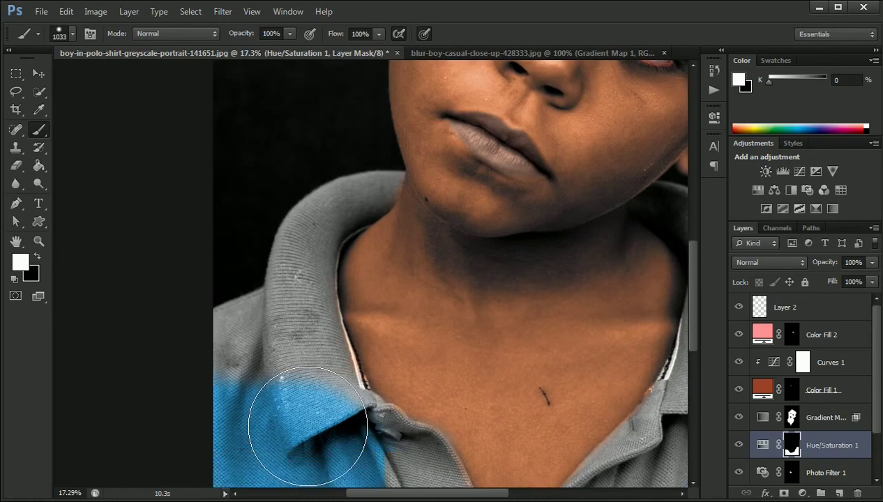
scroll(325, 444, "up", 1)
Paint blue over the left collar, the collar's grey streak and around the right buttonhole.
mouse_move(244, 406)
left_mouse_down()
mouse_move(280, 314)
mouse_move(370, 419)
left_mouse_up()
left_click_drag(325, 295, 302, 288)
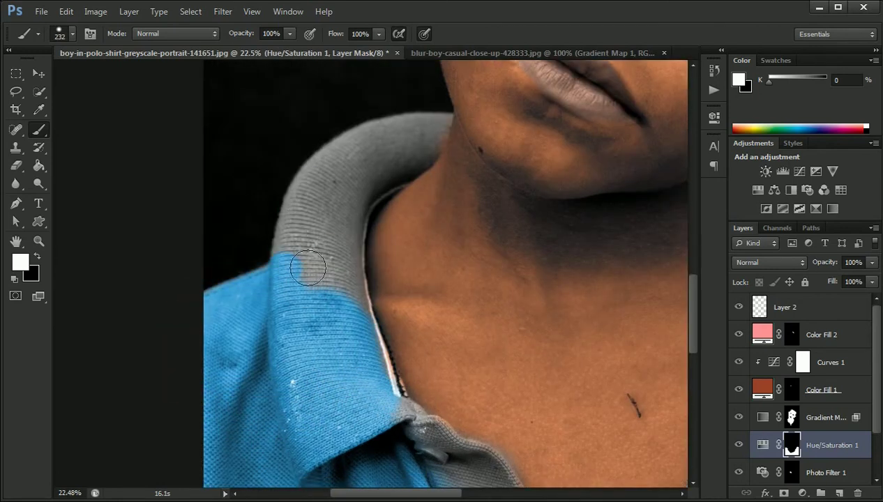
left_click_drag(378, 185, 384, 264)
scroll(394, 266, "down", 5)
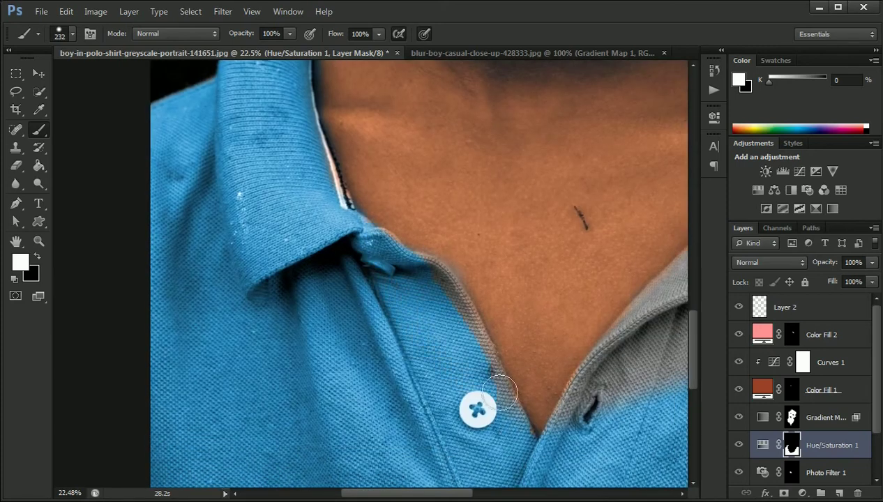
scroll(408, 281, "down", 3)
scroll(408, 281, "right", 5)
left_click_drag(436, 307, 493, 282)
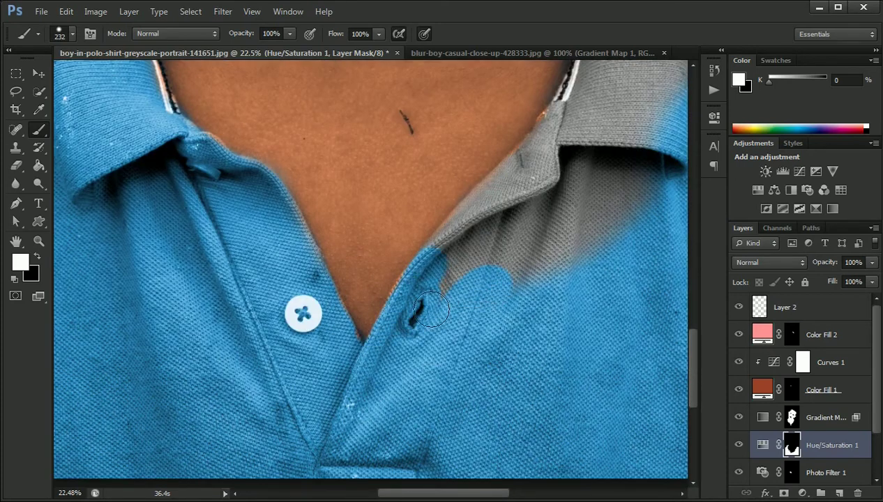
scroll(453, 335, "up", 3)
scroll(453, 335, "right", 3)
scroll(414, 351, "up", 2)
left_click_drag(512, 276, 558, 277)
scroll(438, 427, "up", 3)
left_click_drag(477, 404, 453, 404)
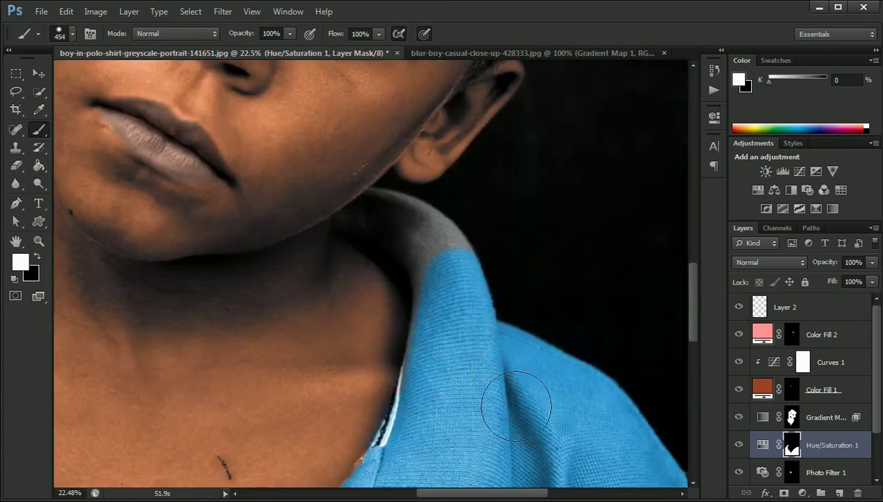
scroll(508, 404, "up", 3)
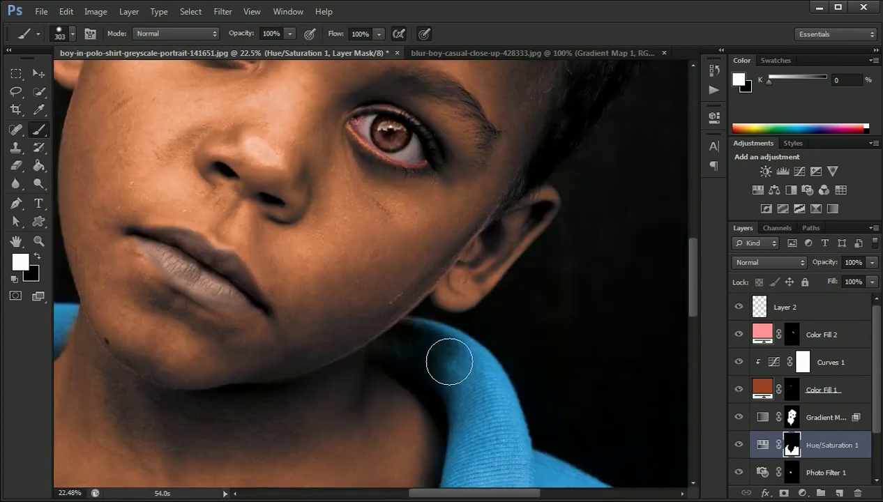
scroll(440, 370, "up", 2)
scroll(438, 377, "up", 1)
mouse_move(438, 346)
left_mouse_down()
mouse_move(412, 352)
mouse_move(425, 355)
left_mouse_up()
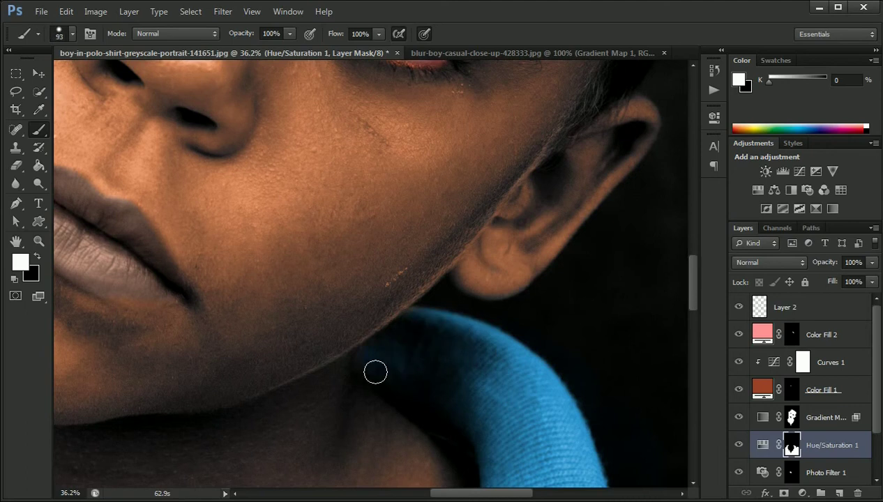
scroll(559, 426, "down", 2)
scroll(497, 401, "down", 2)
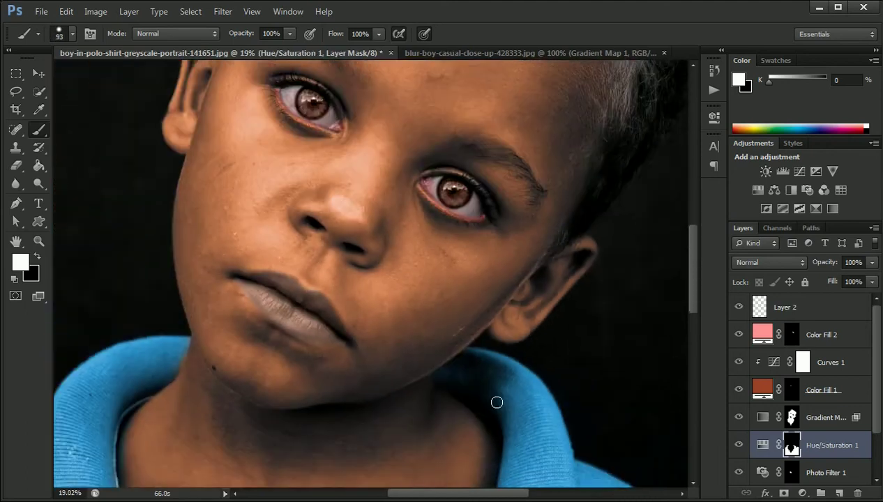
scroll(460, 419, "down", 2)
scroll(428, 434, "down", 2)
scroll(428, 434, "down", 1)
scroll(391, 461, "down", 1)
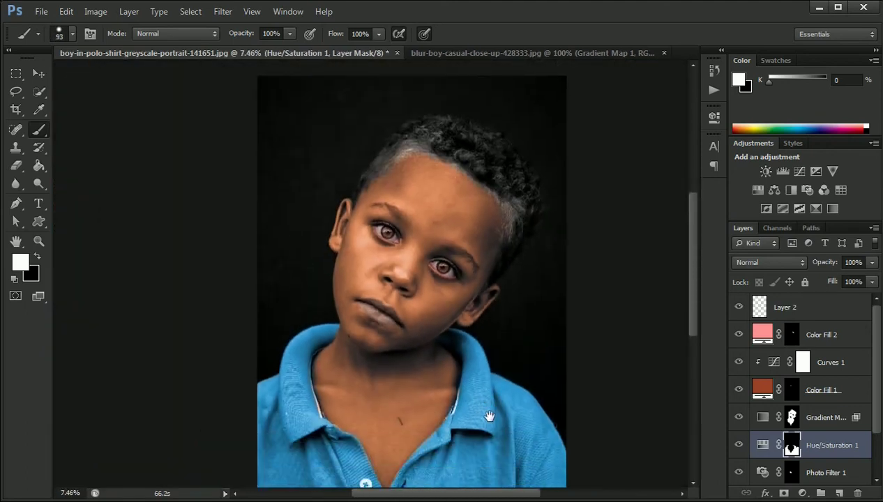
scroll(328, 434, "down", 1)
scroll(307, 440, "up", 2)
scroll(209, 384, "up", 3)
scroll(116, 317, "up", 1)
Remove the blue from the neck skin with black, then restore it along the collar edge.
left_click(37, 257)
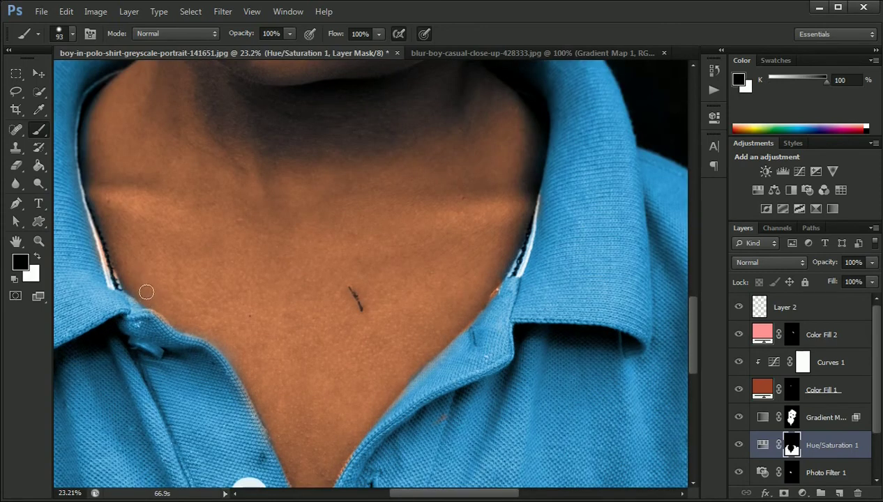
left_click(405, 371)
left_click_drag(134, 153, 278, 272)
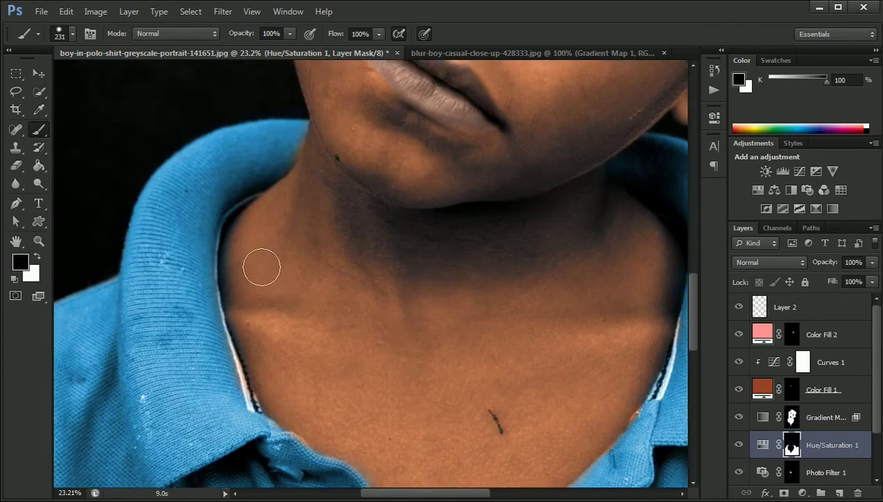
key("x")
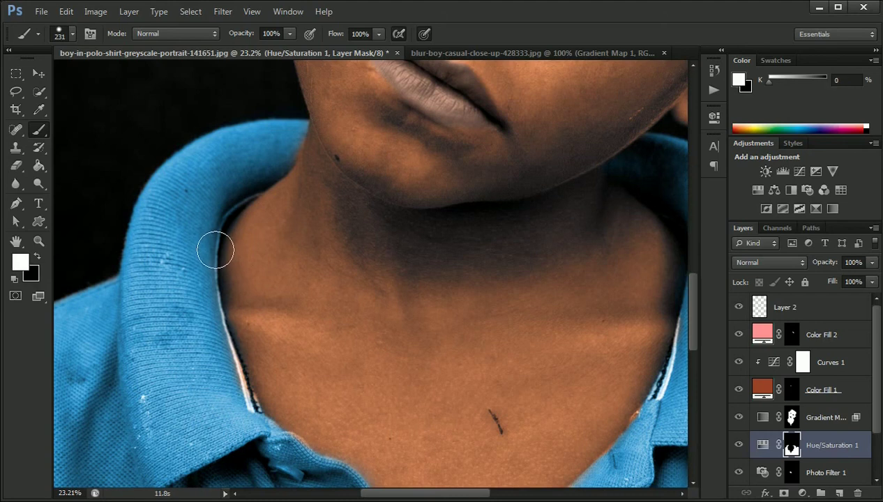
left_click_drag(214, 387, 249, 407)
scroll(312, 473, "down", 4)
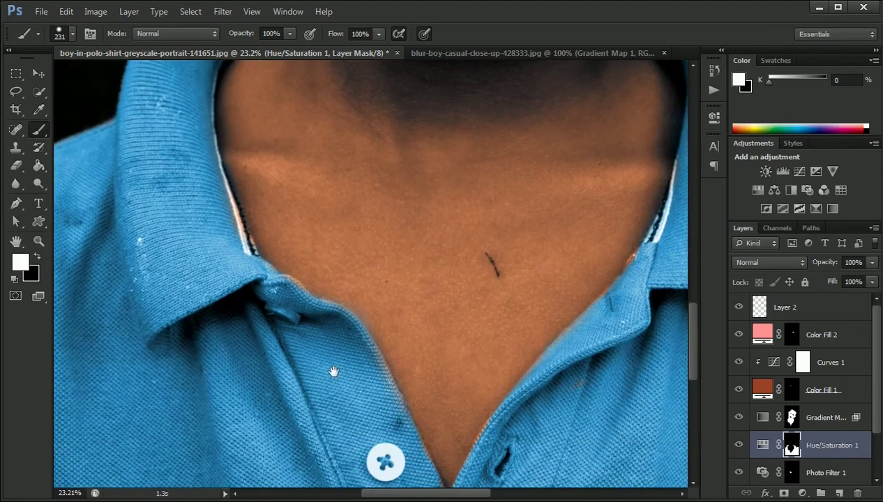
scroll(370, 379, "down", 1)
left_click_drag(360, 361, 388, 375)
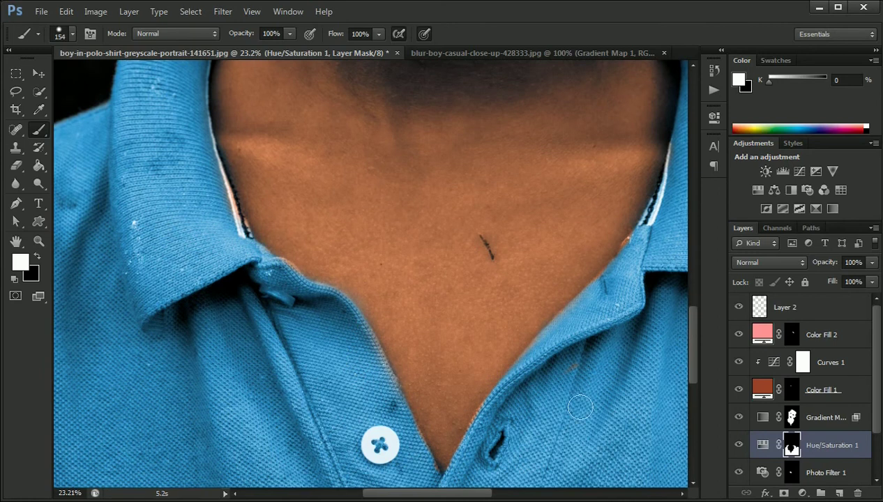
scroll(607, 279, "down", 4)
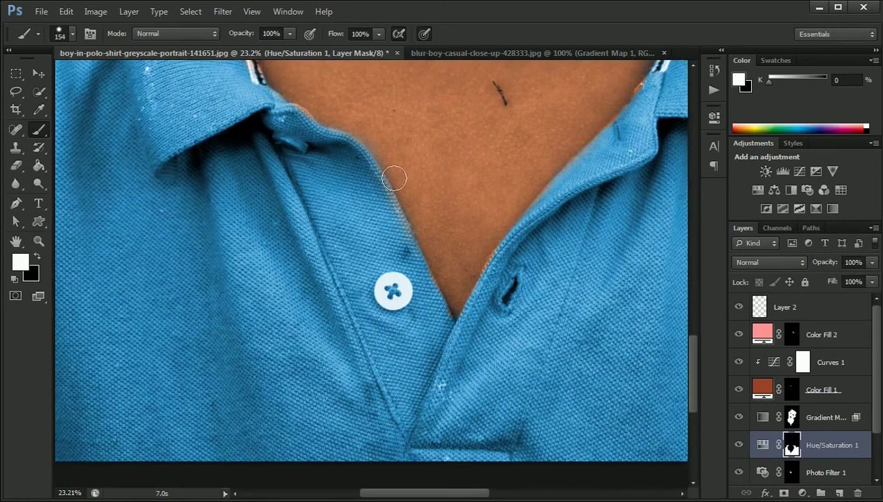
scroll(388, 139, "down", 3)
scroll(434, 187, "down", 2)
scroll(473, 275, "down", 2)
scroll(421, 166, "down", 2)
scroll(421, 166, "down", 1)
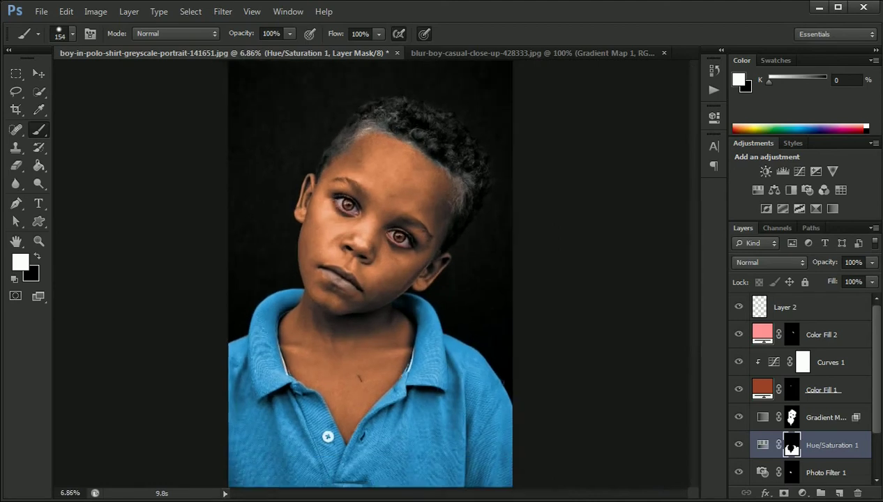
scroll(413, 113, "up", 2)
scroll(413, 113, "up", 1)
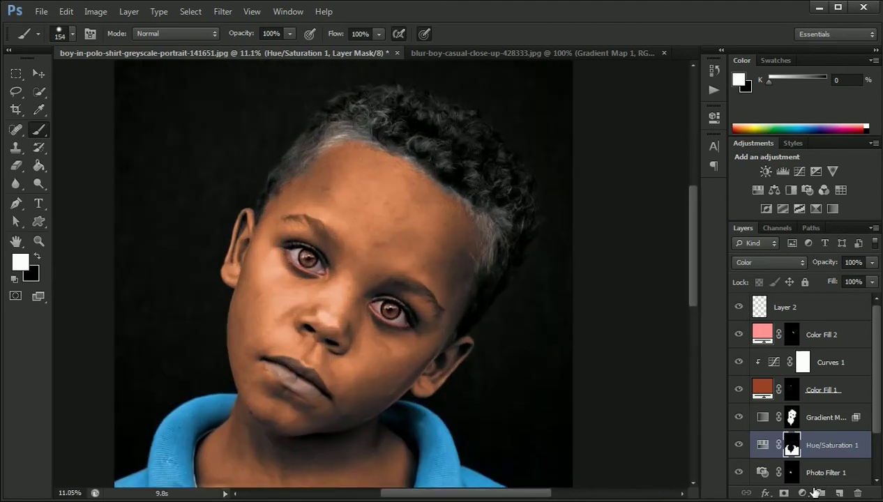
Select Layer 1 as the target for a new adjustment layer.
left_click(816, 474)
left_click(803, 493)
left_click(709, 469)
scroll(837, 433, "down", 2)
left_click(848, 448)
left_click(802, 493)
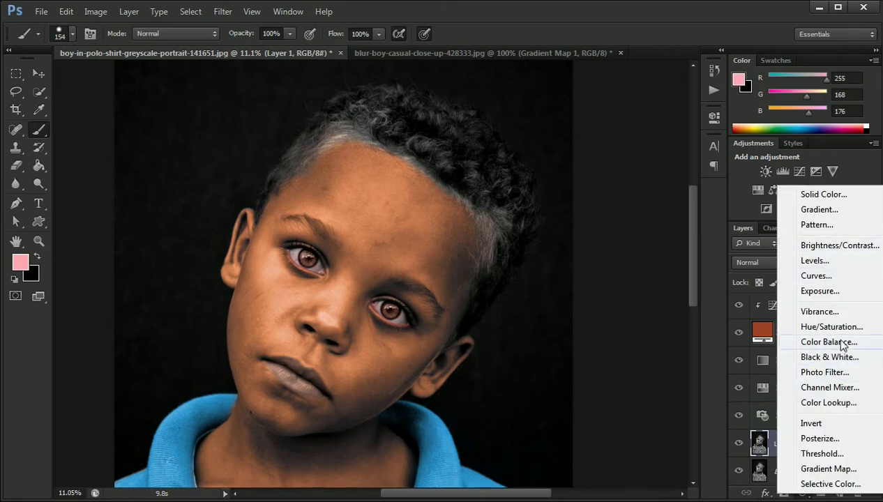
Add a Color Balance layer with midtones shifted toward yellow and its mask inverted.
left_click(829, 342)
mouse_move(575, 231)
left_mouse_down()
mouse_move(563, 230)
mouse_move(583, 183)
left_mouse_up()
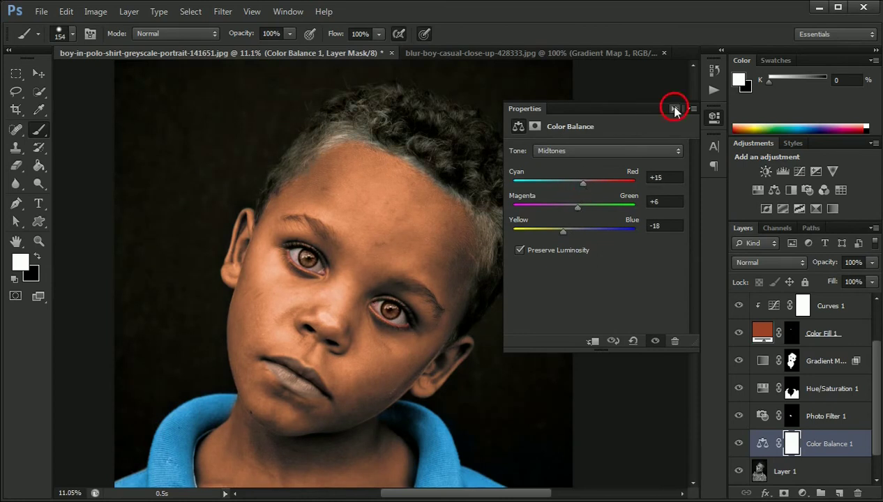
left_click(674, 109)
key("ctrl+i")
Paint the warm tint over the forehead hairline and the right hairline.
left_click(44, 111)
key("b")
left_click_drag(331, 105, 391, 105)
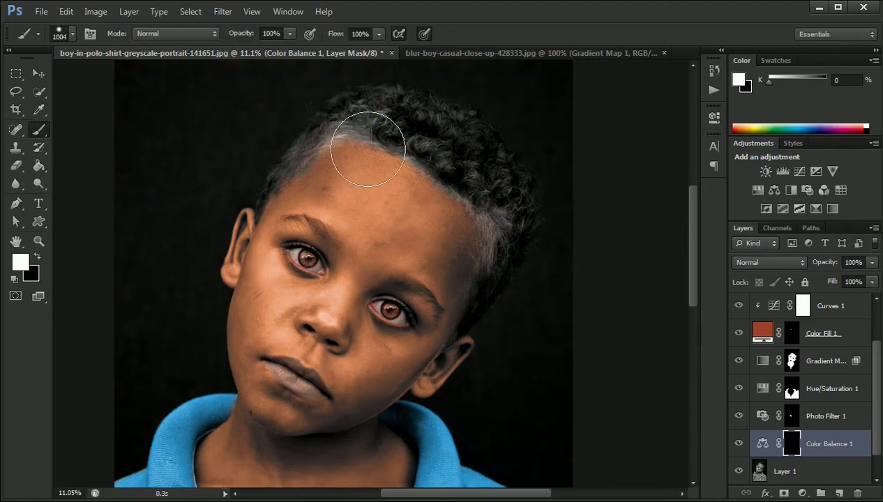
left_click_drag(307, 167, 335, 150)
left_click_drag(395, 112, 367, 110)
left_click_drag(514, 195, 533, 223)
left_click_drag(497, 197, 503, 201)
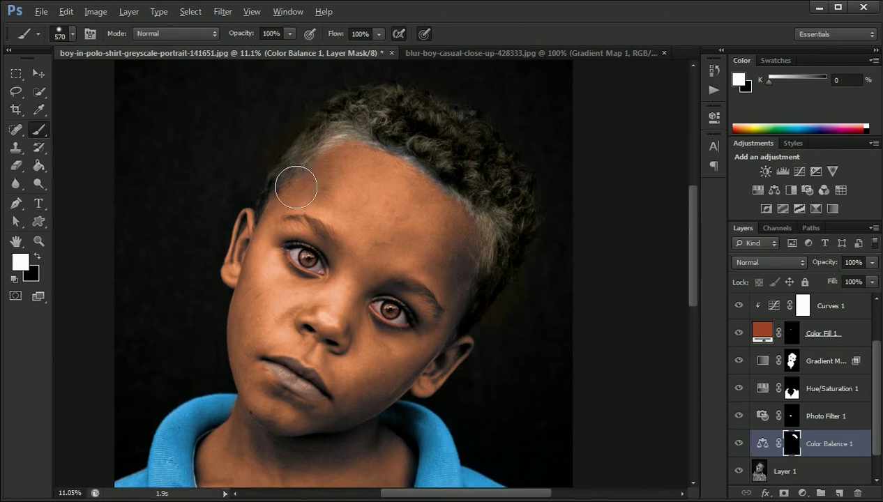
scroll(296, 187, "up", 3)
scroll(294, 182, "up", 2)
Refine the hairline mask, removing tint with black and blending it along the edge with white.
key("x")
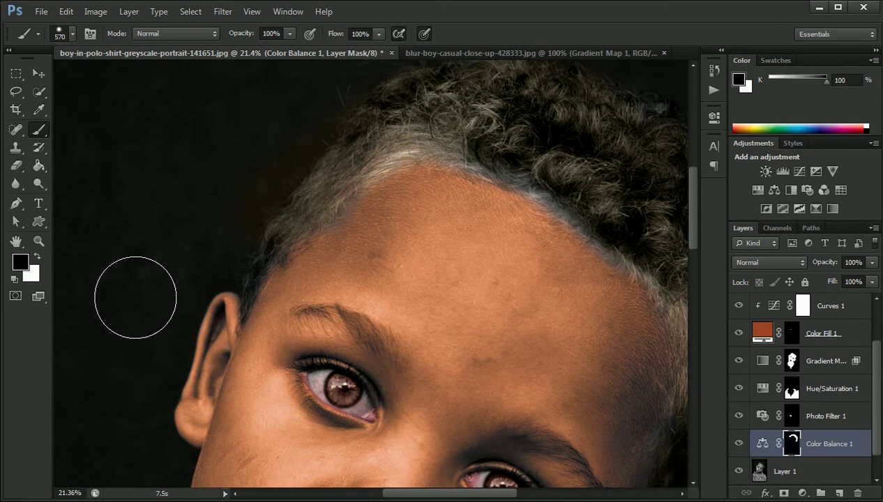
left_click_drag(248, 170, 236, 169)
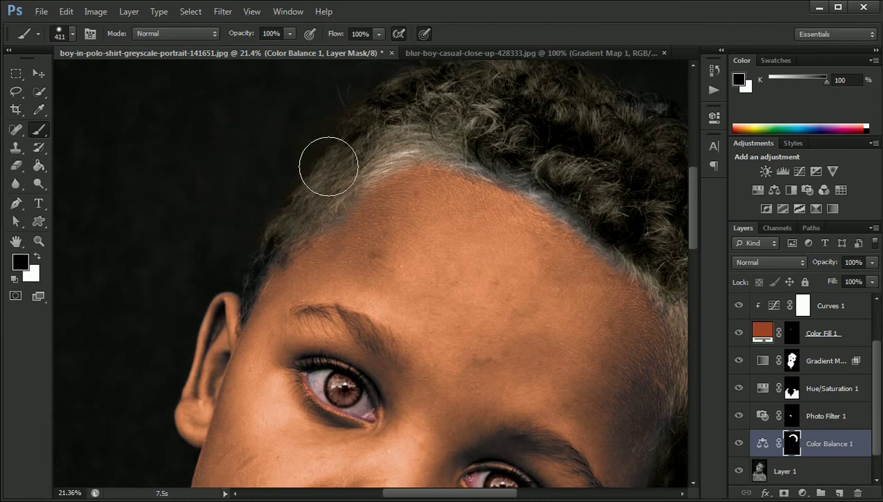
mouse_move(412, 268)
left_mouse_down()
mouse_move(288, 237)
mouse_move(173, 169)
left_mouse_up()
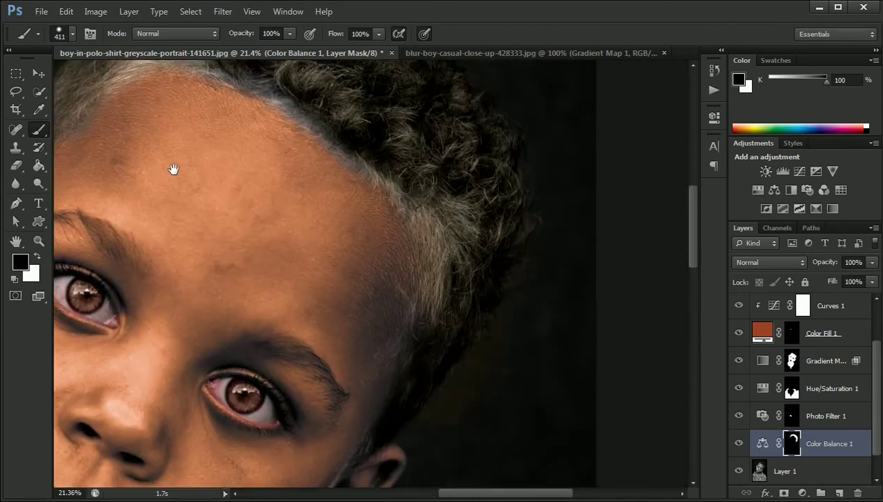
left_click_drag(559, 313, 577, 448)
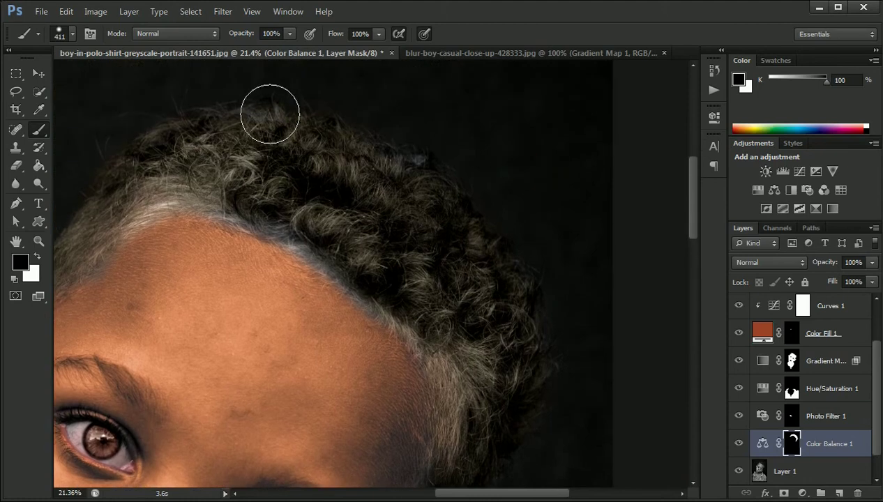
key("x")
left_click(266, 136)
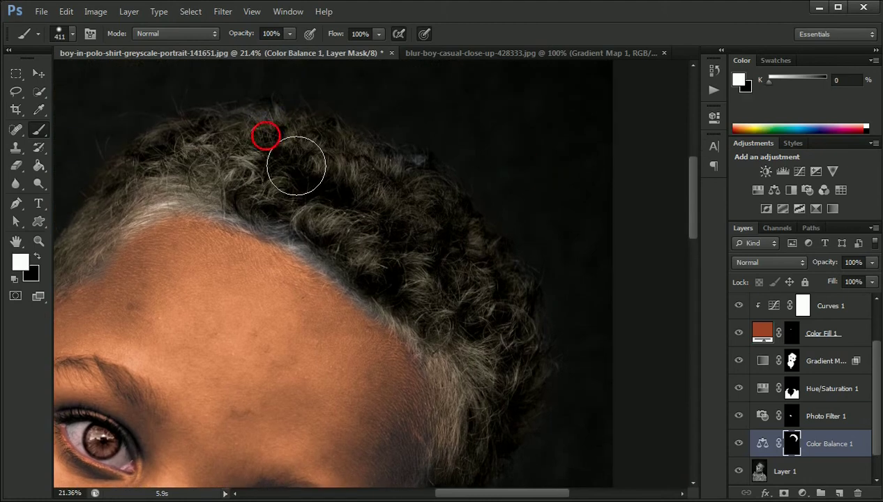
right_click(237, 191, "alt")
left_click_drag(333, 257, 471, 377)
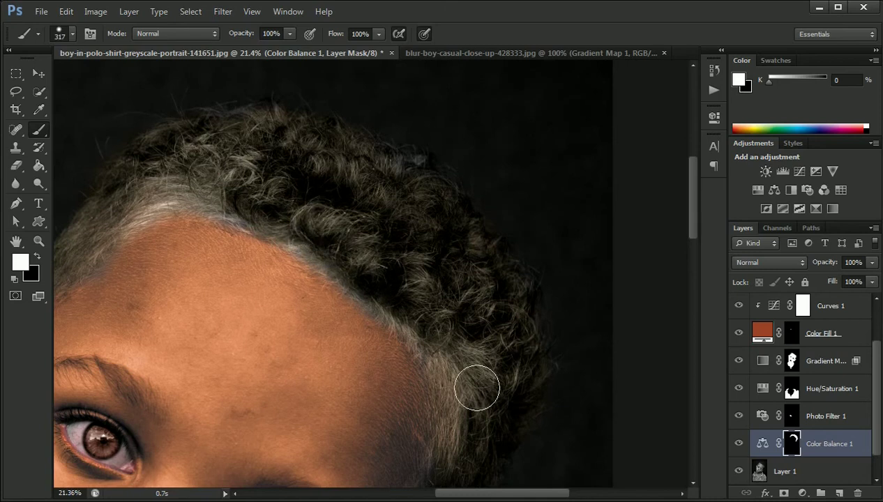
Lower the Color Balance layer's opacity to 83%.
scroll(493, 463, "down", 4)
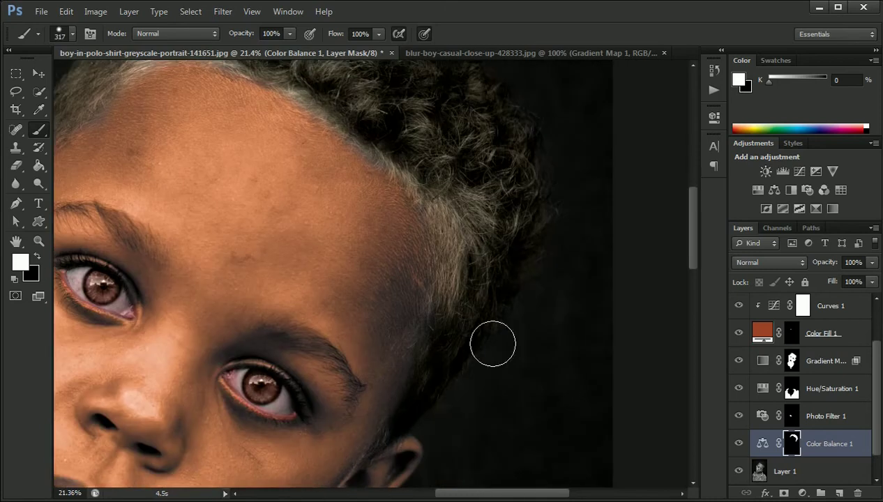
scroll(436, 178, "down", 1, "alt")
left_click_drag(434, 171, 466, 238)
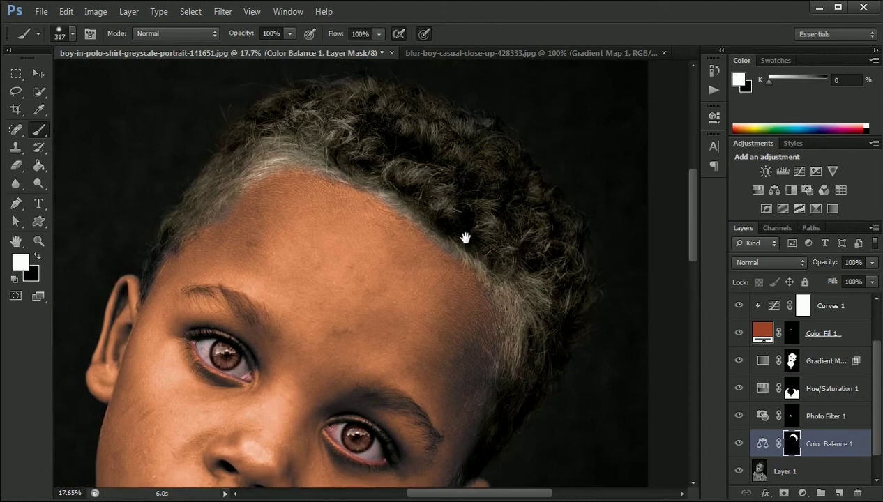
scroll(427, 190, "down", 2, "alt")
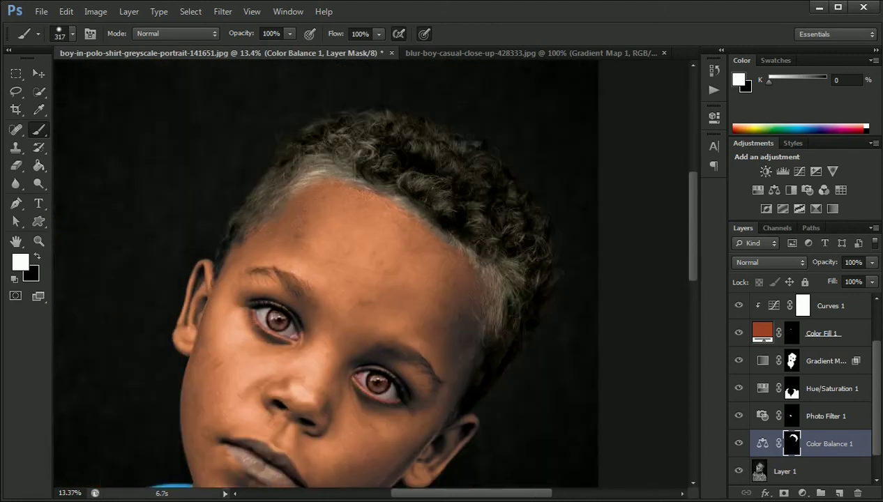
left_click_drag(832, 266, 818, 264)
key("Return")
left_click_drag(817, 263, 812, 269)
Select all adjustment and fill layers from Layer 2 down to Layer 1 and group them into Group 1.
scroll(859, 430, "down", 2)
scroll(859, 430, "up", 2)
scroll(837, 370, "up", 2)
left_click(817, 318)
scroll(817, 318, "down", 4)
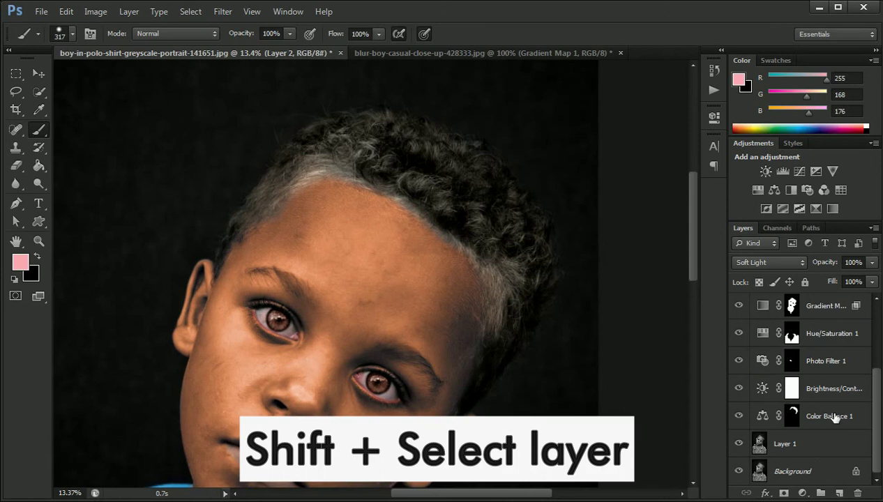
left_click(835, 417, "shift")
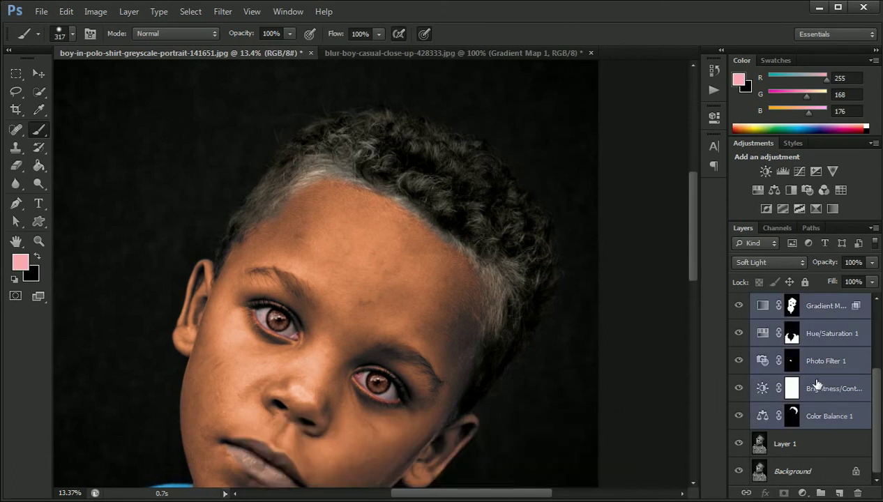
key("ctrl+g")
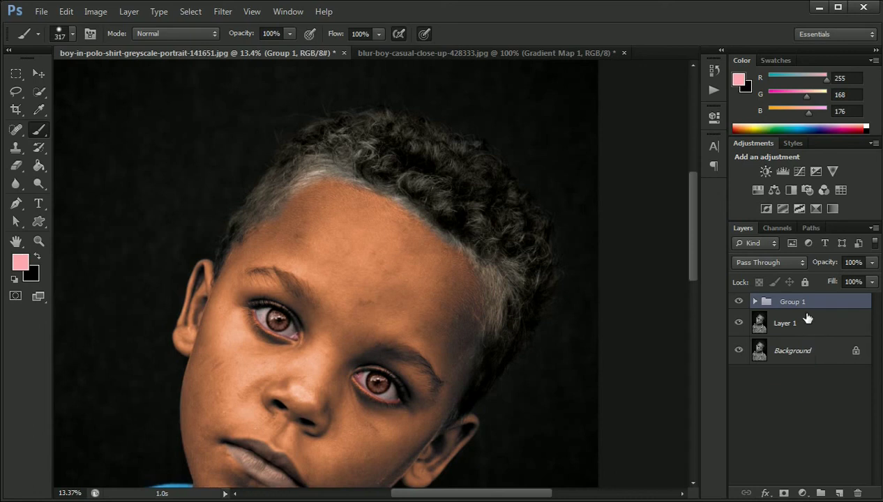
Zoom out to show the whole portrait and make Layer 1 the active layer.
scroll(329, 197, "down", 1)
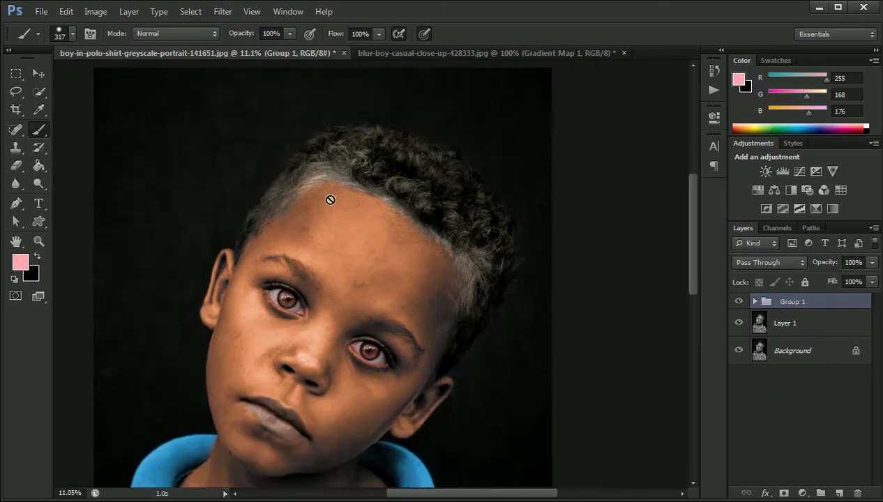
scroll(325, 205, "down", 1)
scroll(321, 224, "down", 1)
scroll(316, 255, "down", 1)
scroll(344, 218, "up", 1)
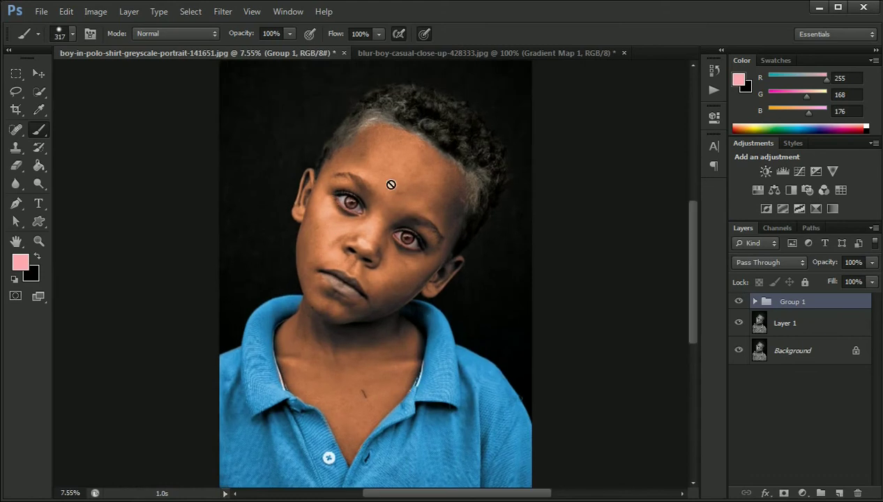
scroll(439, 129, "up", 1)
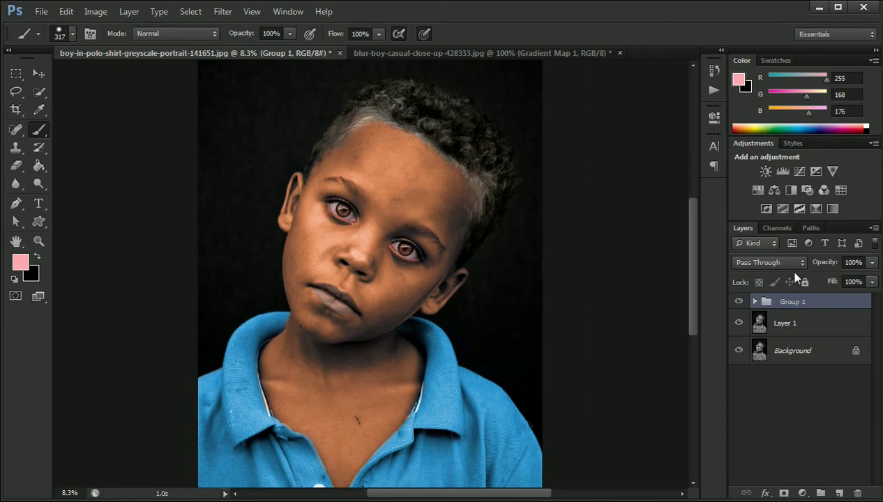
left_click(834, 328)
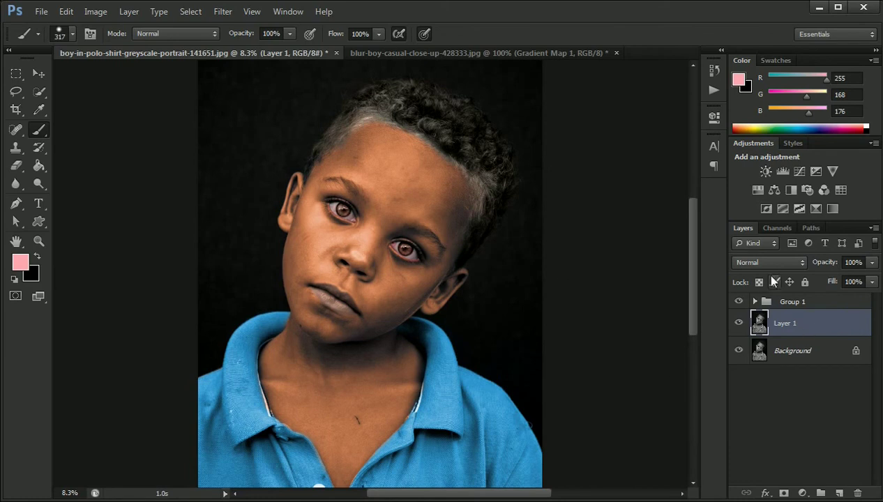
Duplicate Layer 1, reposition the copy in the stack, and choose the Burn tool.
key("ctrl+j")
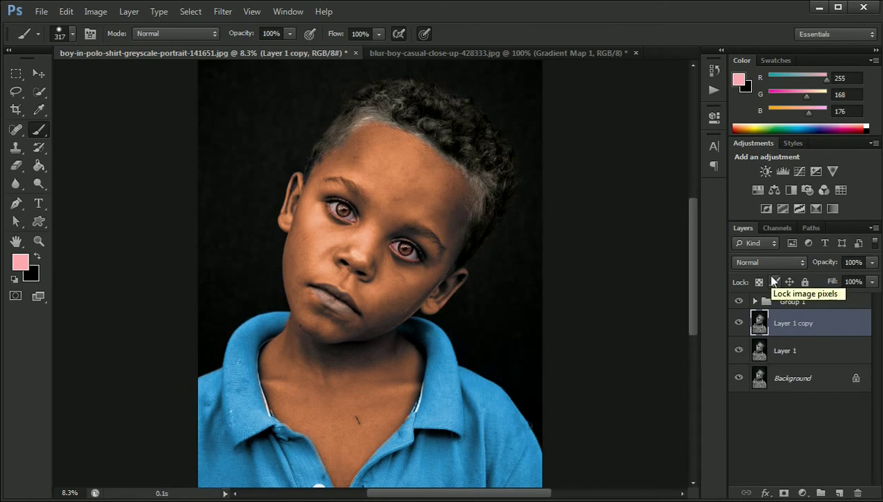
mouse_move(835, 324)
left_mouse_down()
mouse_move(841, 301)
mouse_move(836, 334)
left_mouse_up()
right_click(35, 186)
left_click(91, 194)
Burn the grey hair along the hairline, raising exposure to 52%.
scroll(375, 99, "up", 5)
scroll(276, 61, "up", 2)
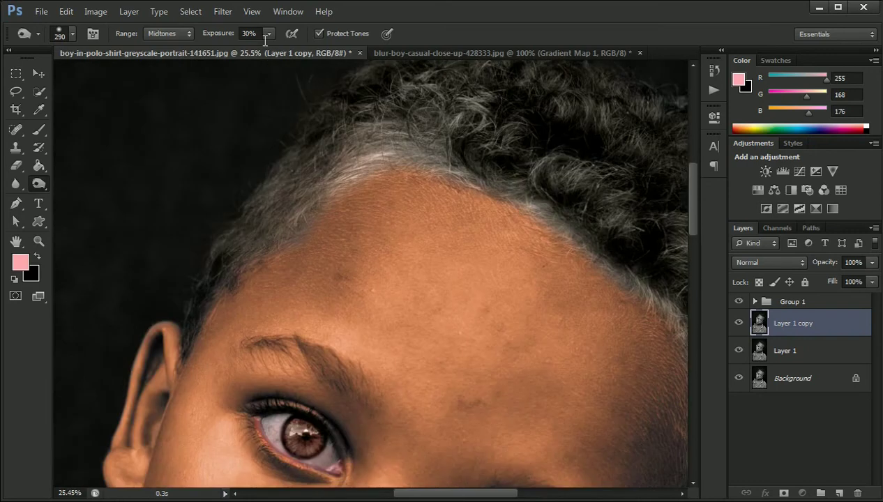
mouse_move(381, 132)
left_mouse_down()
mouse_move(408, 170)
mouse_move(368, 177)
mouse_move(426, 178)
mouse_move(424, 168)
mouse_move(358, 180)
mouse_move(394, 171)
mouse_move(296, 241)
mouse_move(292, 256)
mouse_move(336, 213)
left_mouse_up()
scroll(473, 253, "right", 3)
scroll(473, 252, "down", 1)
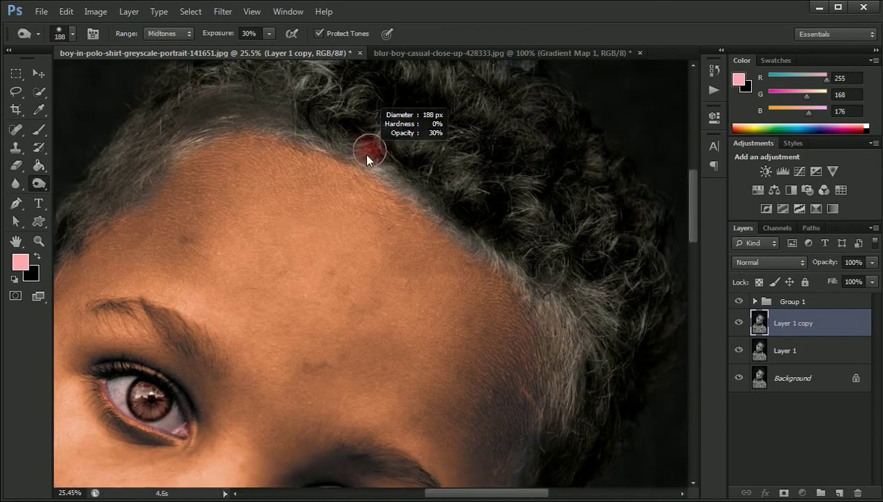
mouse_move(361, 159)
left_mouse_down()
mouse_move(410, 177)
mouse_move(594, 339)
mouse_move(438, 178)
left_mouse_up()
left_click_drag(221, 34, 237, 34)
mouse_move(592, 327)
left_mouse_down()
mouse_move(595, 401)
mouse_move(606, 327)
mouse_move(599, 347)
left_mouse_up()
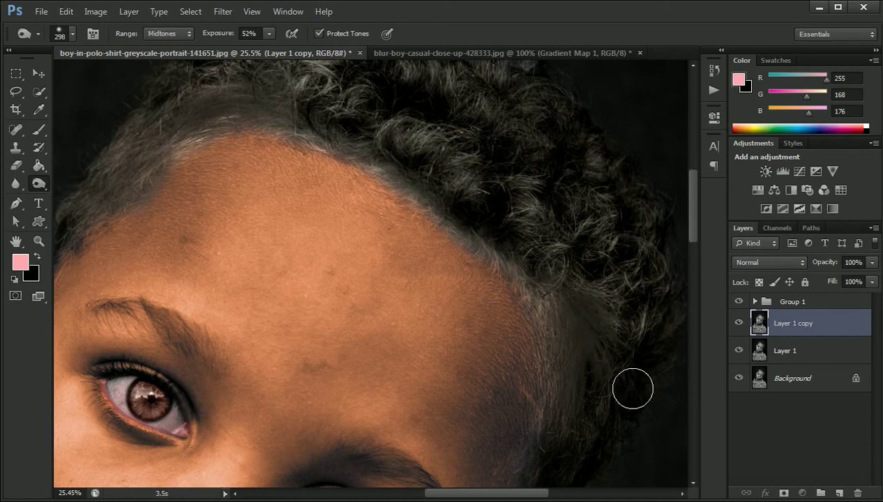
Set Burn range to Highlights, resize the brush, and darken the pale left hairline edge.
scroll(631, 386, "down", 2)
left_click(169, 33)
left_click(164, 58)
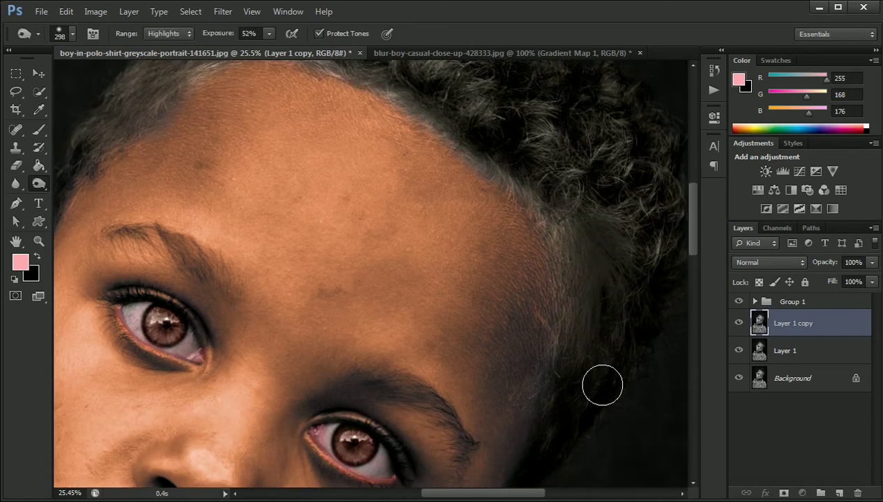
left_click_drag(560, 349, 567, 347)
scroll(485, 162, "up", 4)
scroll(486, 162, "left", 3)
left_click_drag(367, 159, 398, 166)
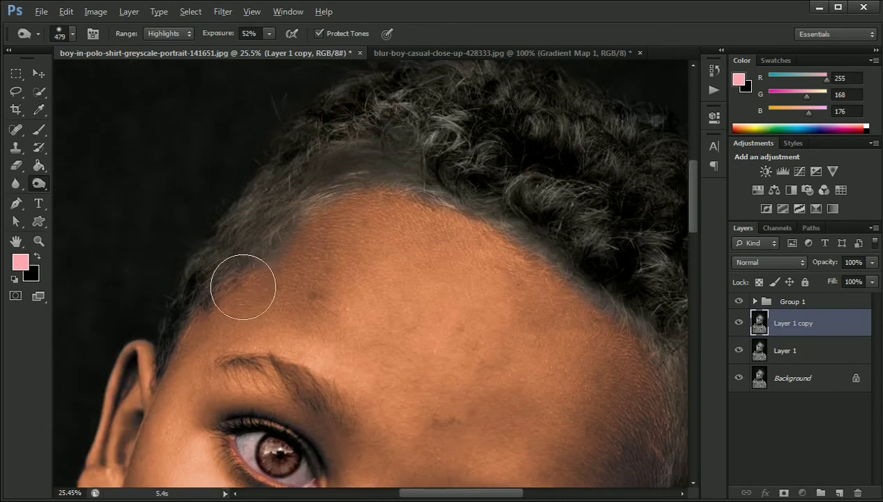
left_click_drag(272, 233, 305, 265)
Zoom back out to the full portrait and select the top of the stack above Group 1.
scroll(305, 265, "down", 1)
scroll(391, 177, "down", 2)
scroll(419, 174, "down", 2)
scroll(434, 170, "down", 1)
scroll(433, 168, "down", 2)
scroll(432, 162, "up", 1)
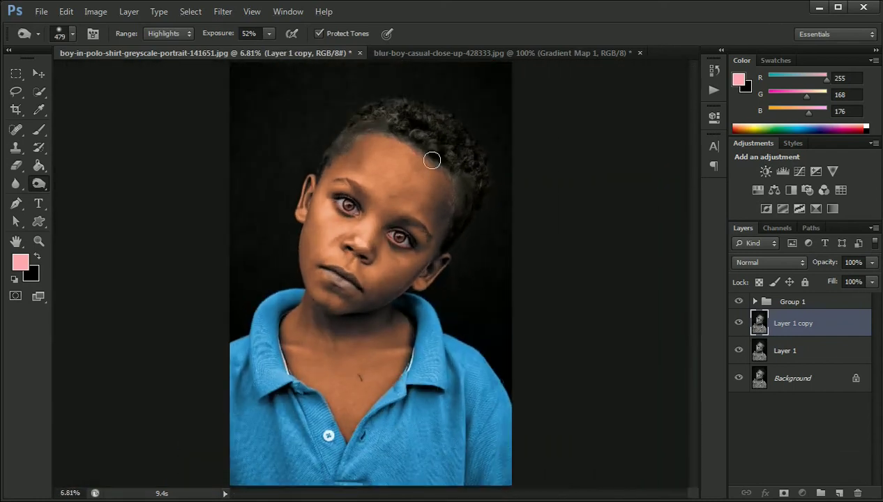
left_click(806, 307)
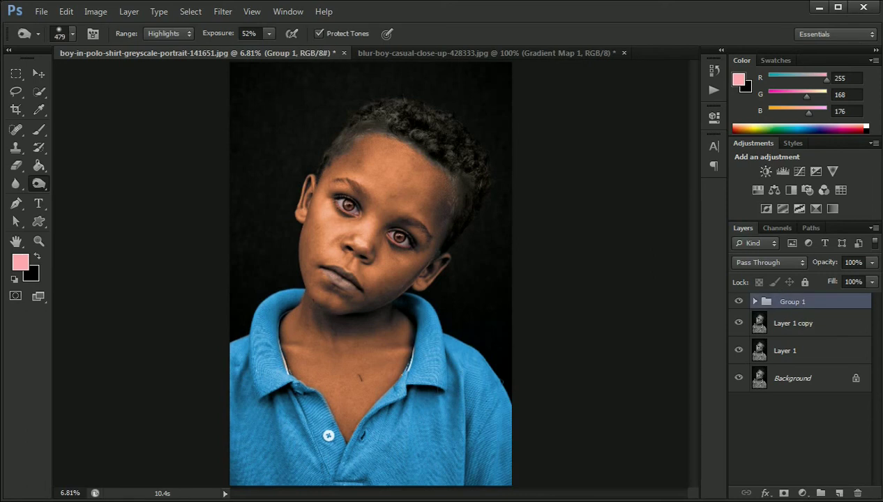
Add a Levels adjustment with inputs 8, 0.96 and 234, then toggle its visibility to compare.
left_click(804, 494)
left_click(809, 255)
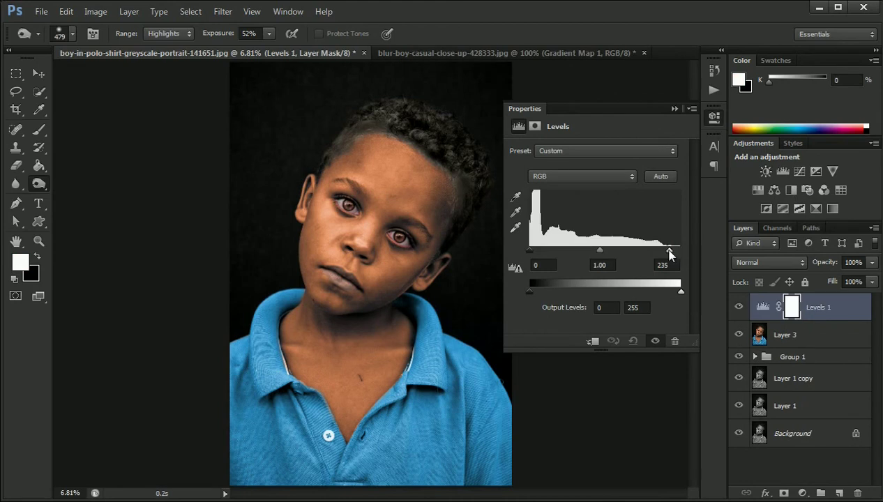
left_click_drag(670, 256, 669, 255)
left_click_drag(600, 252, 611, 251)
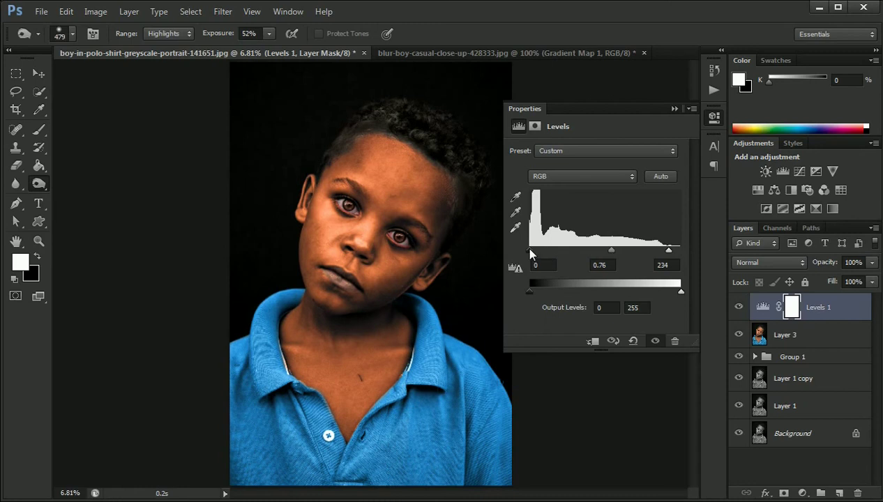
left_click_drag(541, 256, 542, 256)
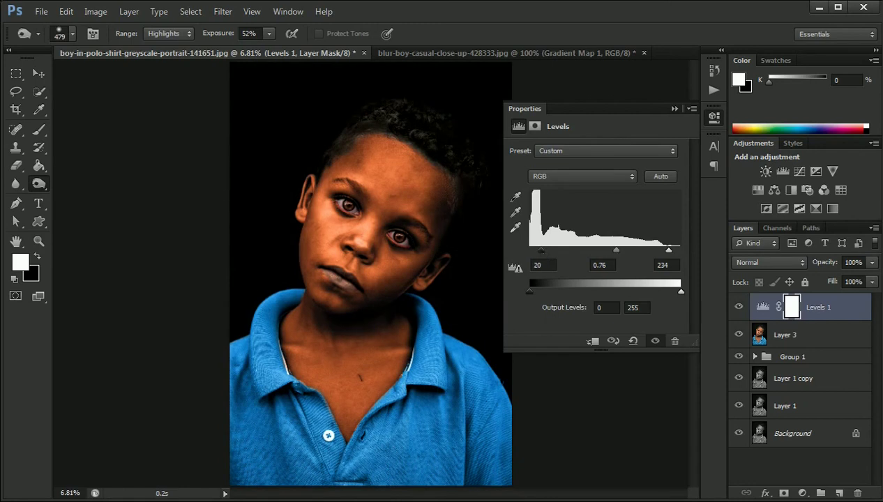
left_click_drag(616, 256, 607, 256)
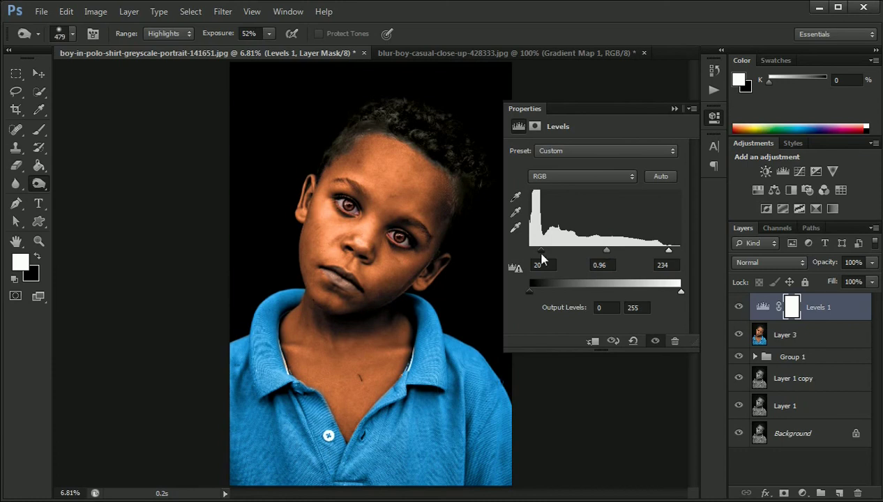
left_click_drag(537, 258, 534, 257)
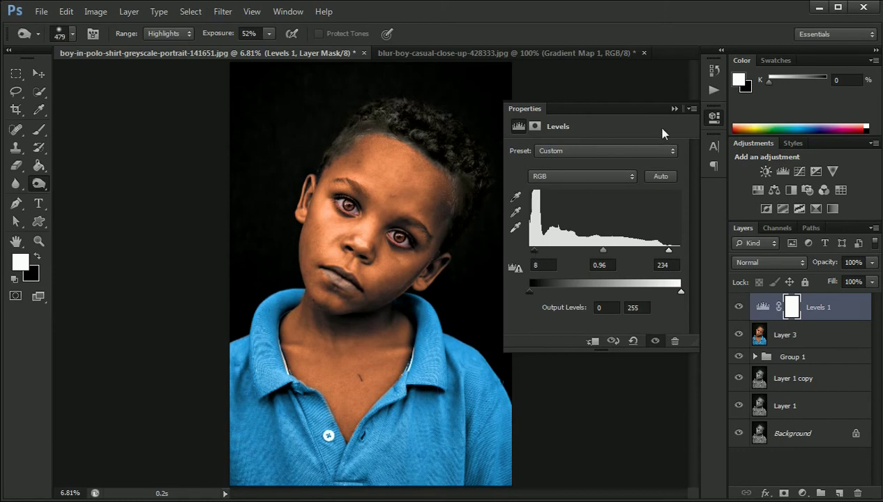
left_click(674, 111)
left_click(739, 307)
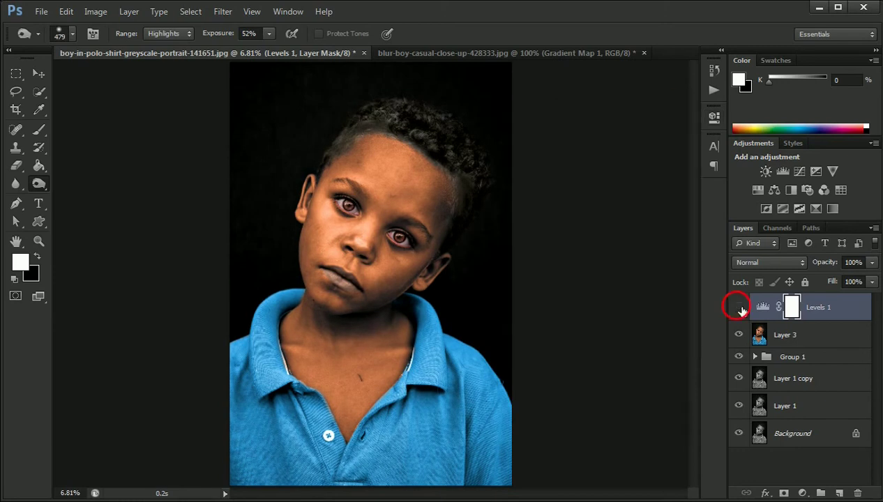
left_click(739, 307)
Zoom in on the lips, select Layer 3, and choose the Dodge tool.
scroll(411, 179, "up", 3)
scroll(376, 296, "up", 1)
scroll(454, 318, "up", 1)
left_click(817, 342)
scroll(394, 325, "up", 1)
scroll(394, 325, "up", 1)
right_click(40, 183)
left_click(68, 180)
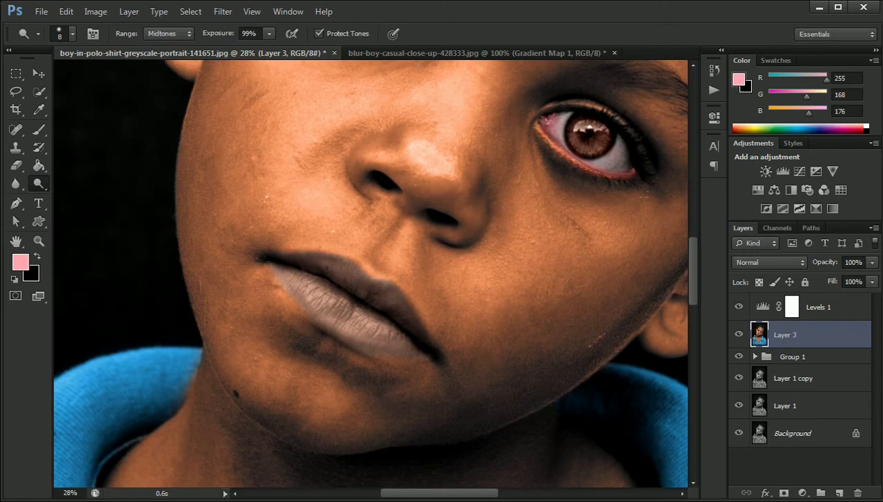
Set dodge exposure to 10% and size the brush to 86 over the lips.
right_click(328, 293, "alt")
left_click(269, 33)
left_click_drag(204, 46, 207, 49)
mouse_move(328, 289)
left_mouse_down()
mouse_move(309, 296)
mouse_move(360, 300)
left_mouse_up()
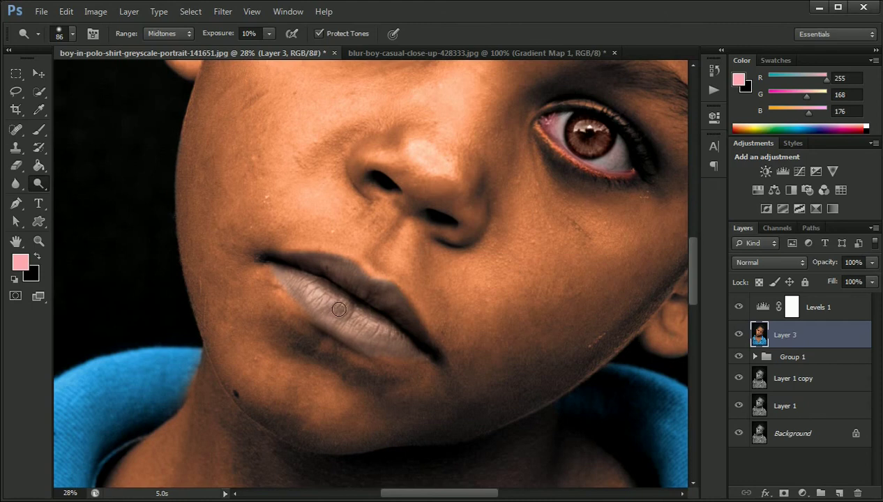
left_click_drag(337, 309, 308, 309)
mouse_move(349, 277)
left_mouse_down()
mouse_move(378, 279)
mouse_move(327, 307)
left_mouse_up()
Switch to the Burn tool at 30% exposure on Highlights and size the brush to the lips.
right_click(43, 190)
left_click(83, 196)
left_click_drag(276, 296, 300, 296)
left_click(247, 35)
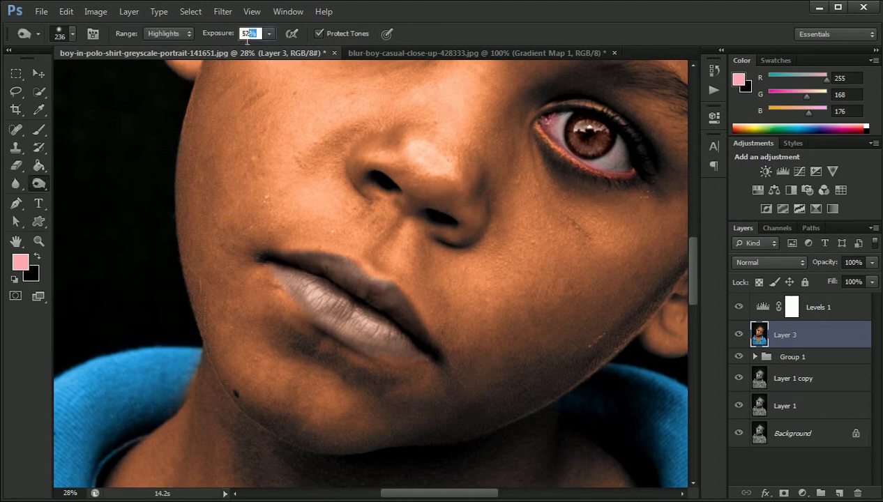
key("Return")
mouse_move(293, 275)
left_mouse_down()
mouse_move(269, 273)
mouse_move(312, 319)
left_mouse_up()
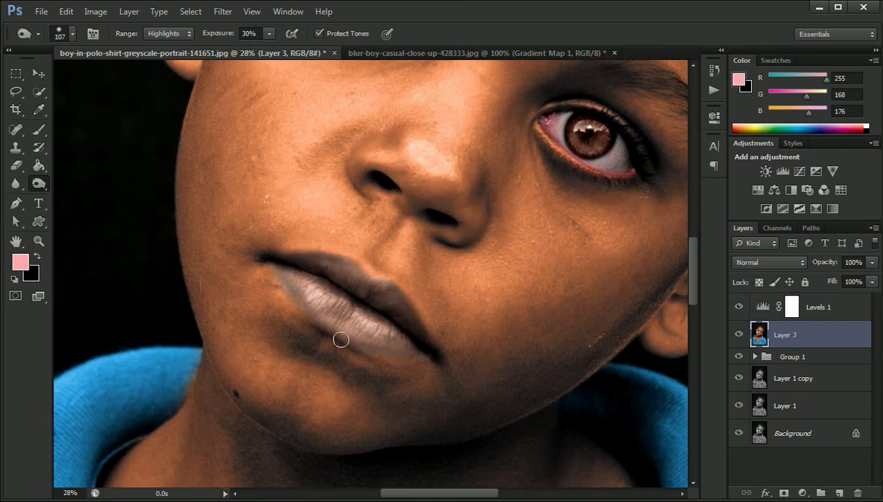
Burn the lower lip, lip highlights and lip edge, then zoom out to the full portrait.
left_click(423, 359)
left_click_drag(332, 344, 356, 307)
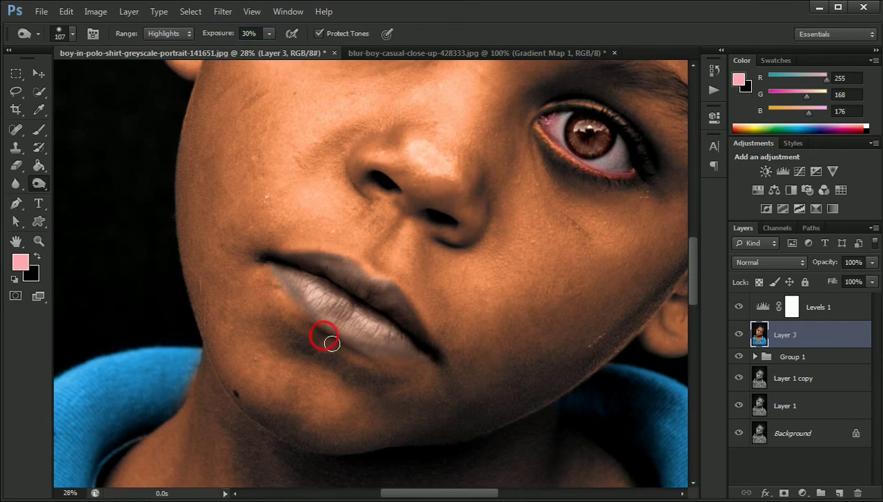
right_click(301, 264, "alt")
right_click(302, 264, "alt")
left_click_drag(340, 286, 375, 310)
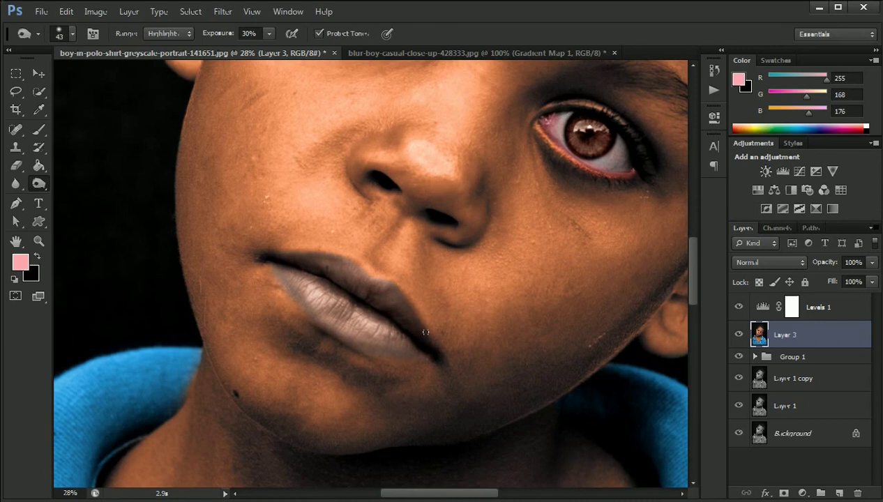
mouse_move(415, 327)
left_mouse_down()
mouse_move(409, 299)
mouse_move(358, 270)
left_mouse_up()
scroll(370, 272, "down", 3)
scroll(371, 272, "down", 5)
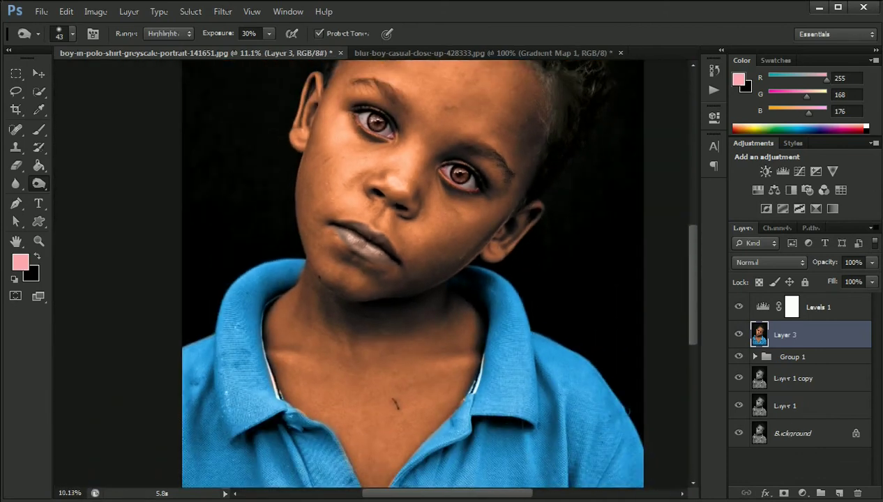
scroll(351, 414, "down", 2)
scroll(364, 114, "down", 1)
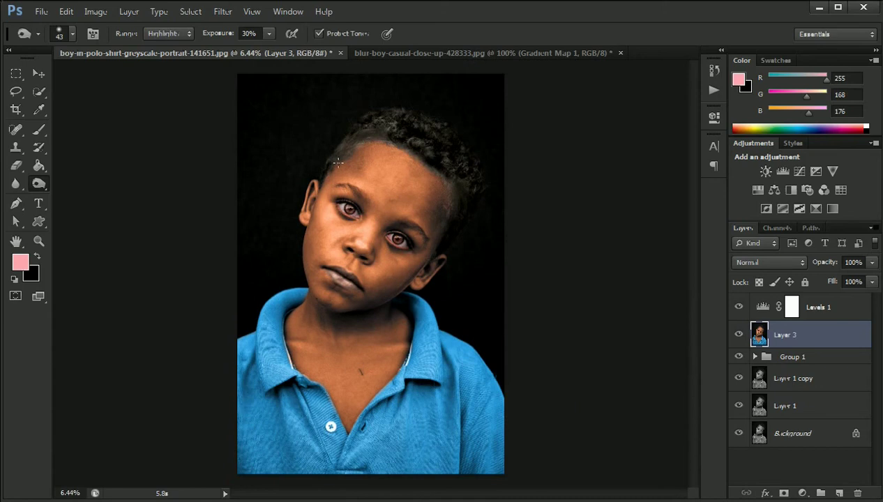